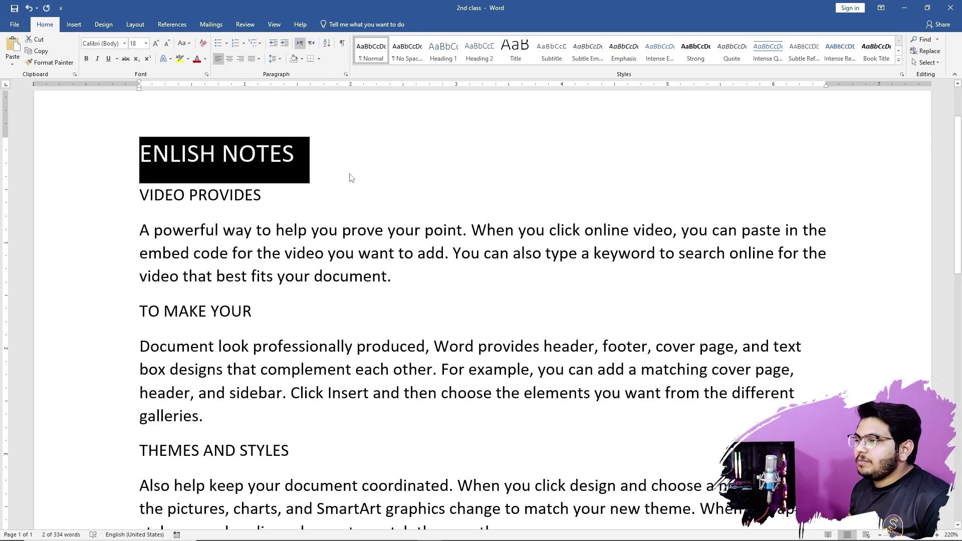
- Try centre and right alignment on the ENLISH NOTES title and return it to left alignment
{"action": "left_click", "coordinate": [350, 170]}
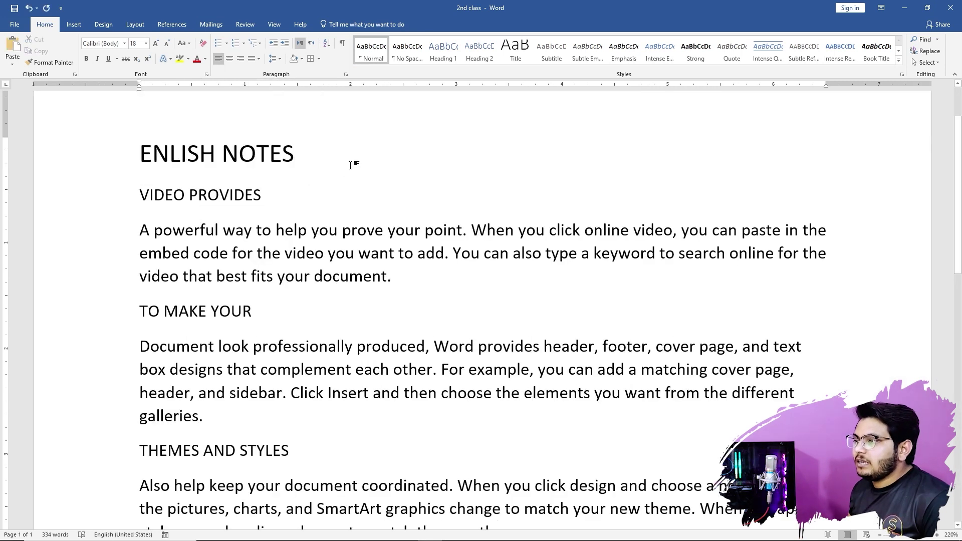
{"action": "left_click_drag", "start_coordinate": [349, 154], "coordinate": [140, 152]}
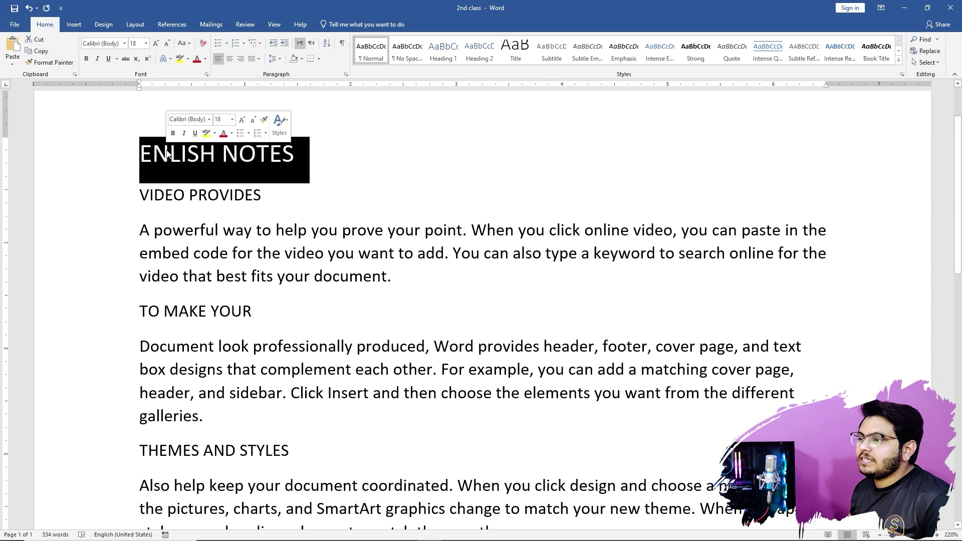
{"action": "left_click", "coordinate": [230, 59]}
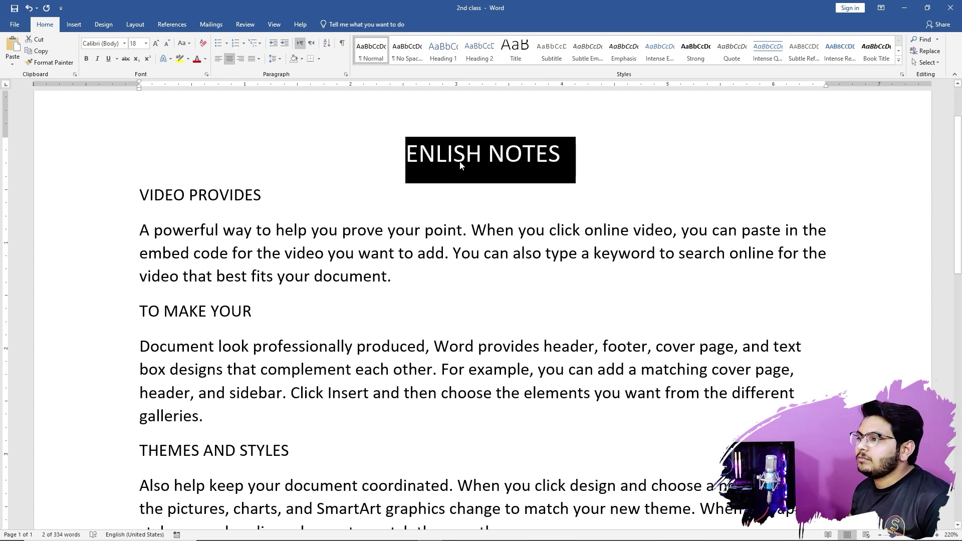
{"action": "left_click", "coordinate": [241, 59]}
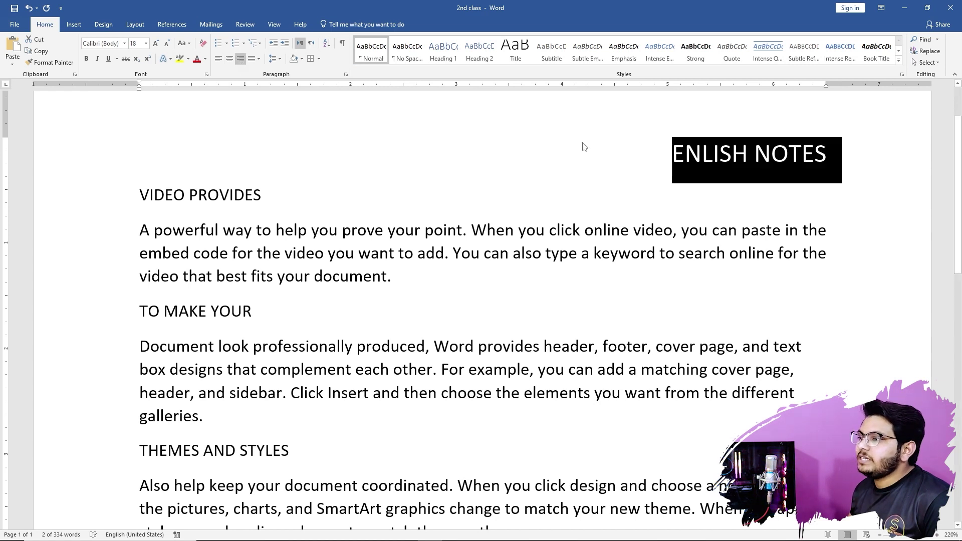
{"action": "left_click", "coordinate": [217, 59]}
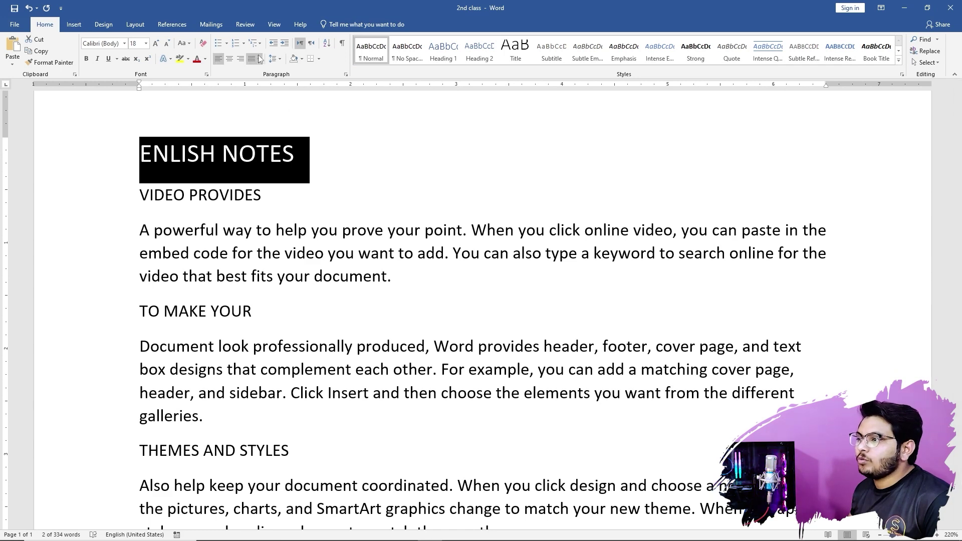
- Justify all the text in the document with the plain Justify option
{"action": "scroll", "coordinate": [374, 218], "scroll_direction": "down", "scroll_amount": 10}
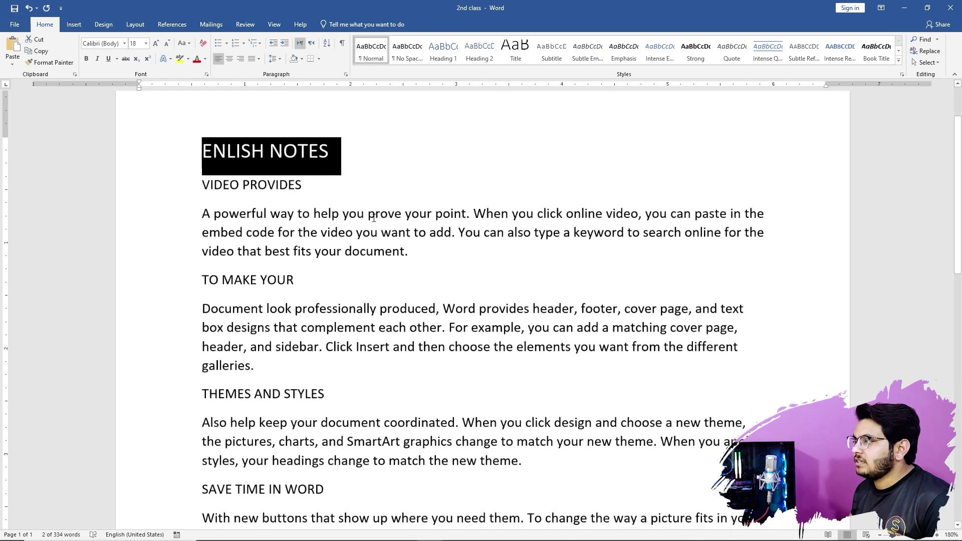
{"action": "scroll", "coordinate": [373, 218], "scroll_direction": "down", "scroll_amount": 3}
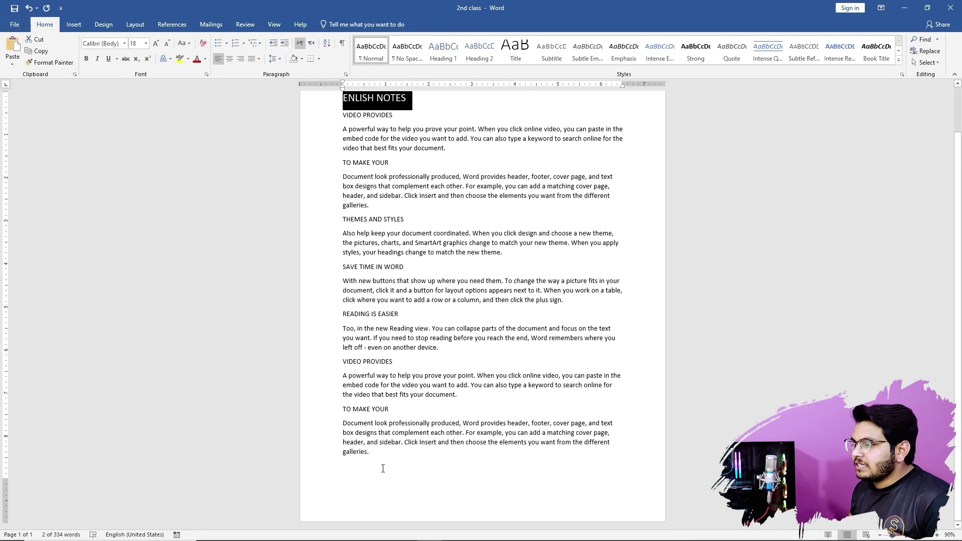
{"action": "left_click_drag", "start_coordinate": [383, 468], "coordinate": [315, 96]}
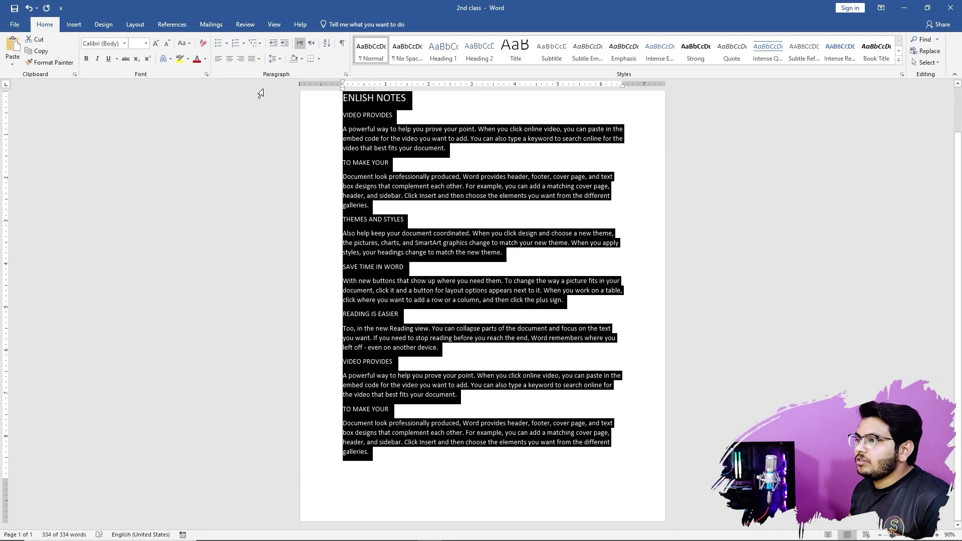
{"action": "left_click", "coordinate": [258, 60]}
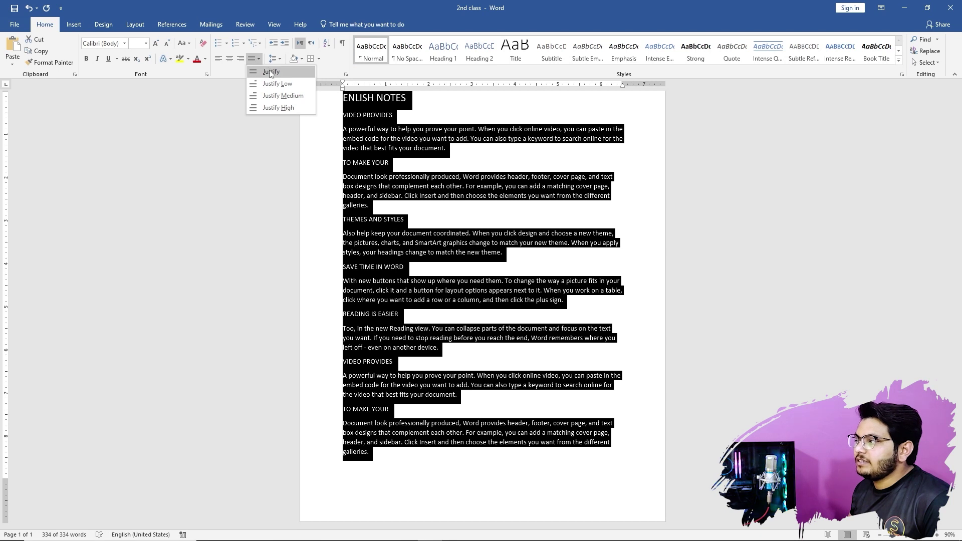
{"action": "left_click", "coordinate": [270, 72]}
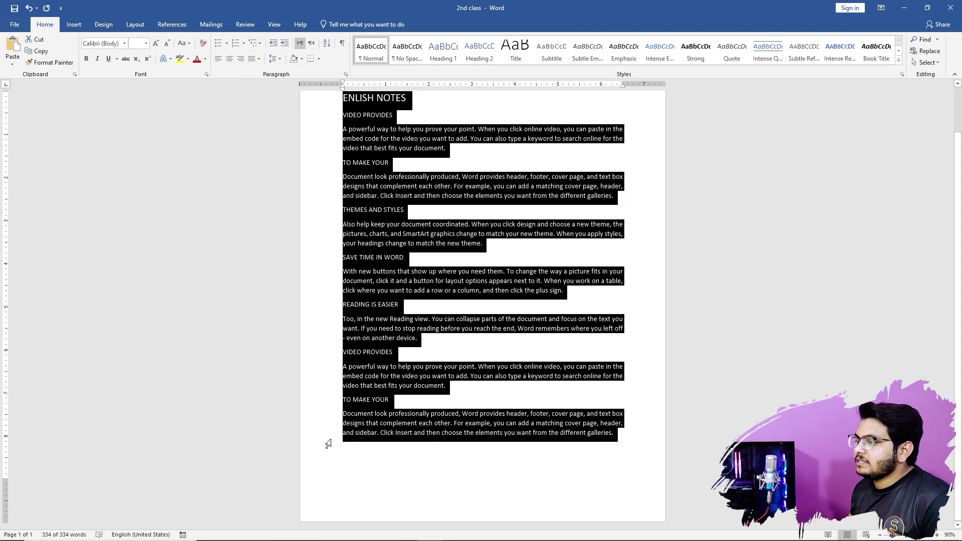
{"action": "left_click", "coordinate": [632, 99]}
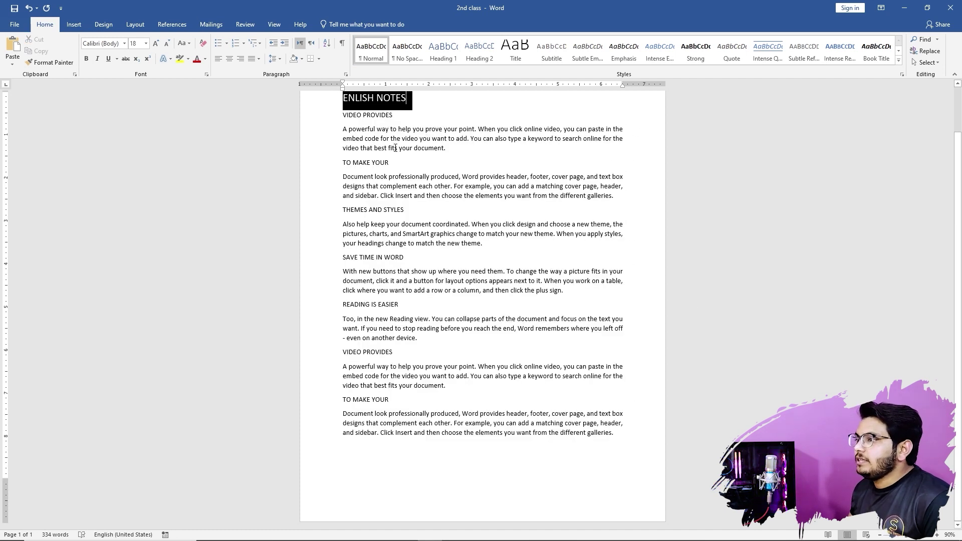
- Apply the Justify Medium alignment to the entire document text
{"action": "left_click_drag", "start_coordinate": [601, 465], "coordinate": [269, 107]}
{"action": "left_click", "coordinate": [277, 61]}
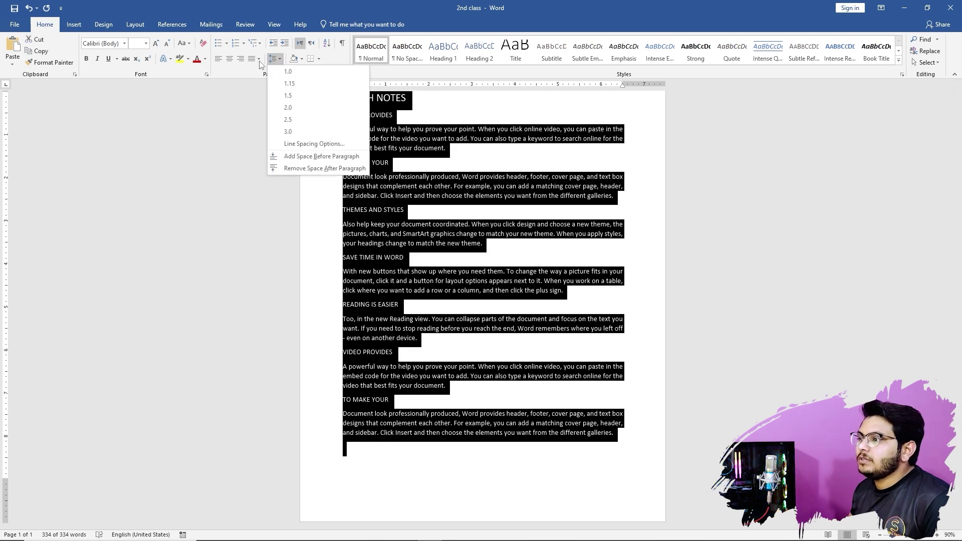
{"action": "left_click", "coordinate": [258, 60]}
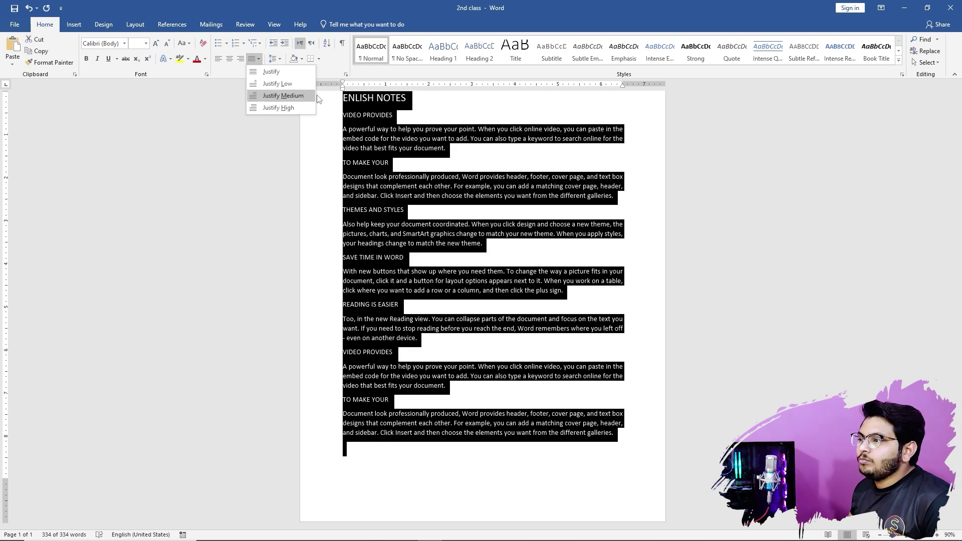
{"action": "left_click", "coordinate": [285, 96]}
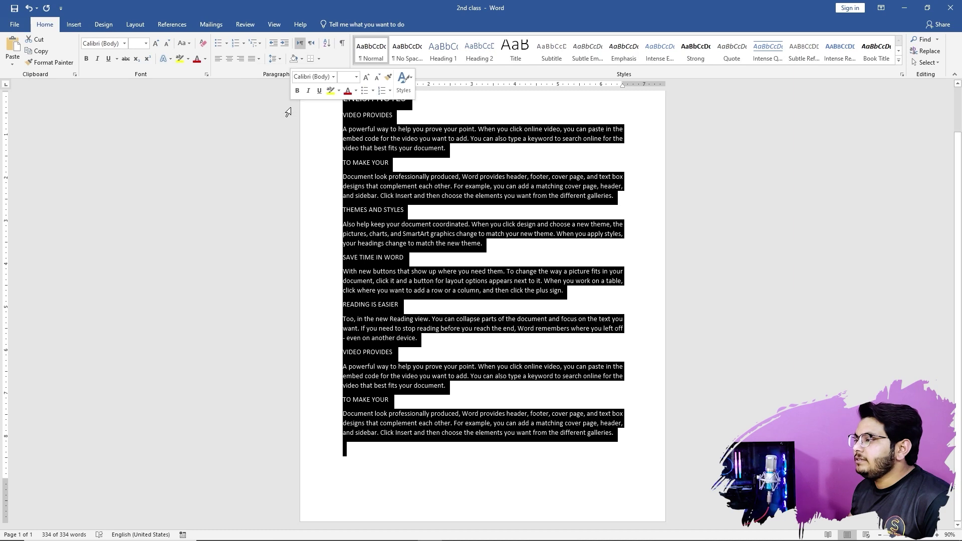
{"action": "left_click", "coordinate": [276, 60]}
{"action": "left_click", "coordinate": [258, 59]}
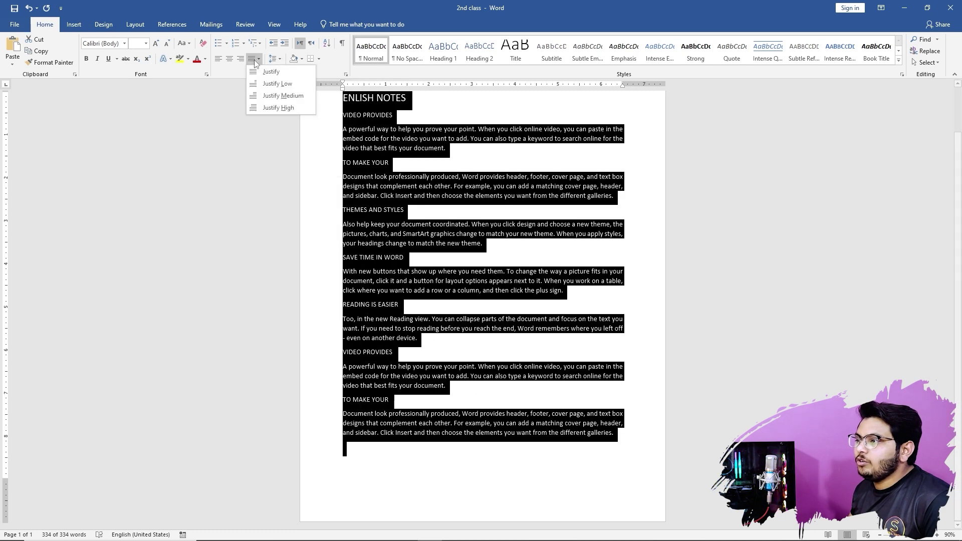
{"action": "left_click", "coordinate": [283, 96]}
{"action": "scroll", "coordinate": [265, 148], "scroll_direction": "up", "scroll_amount": 7}
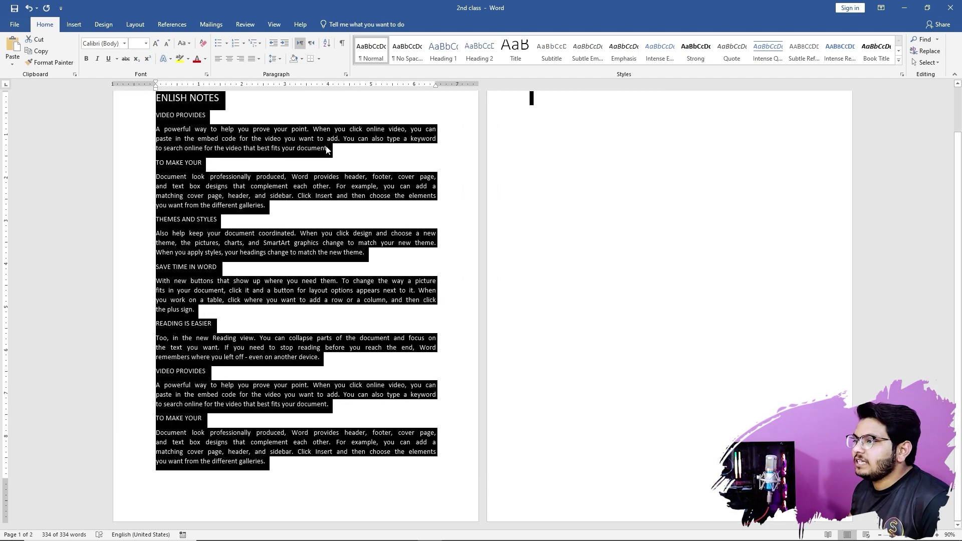
{"action": "scroll", "coordinate": [265, 148], "scroll_direction": "up", "scroll_amount": 4}
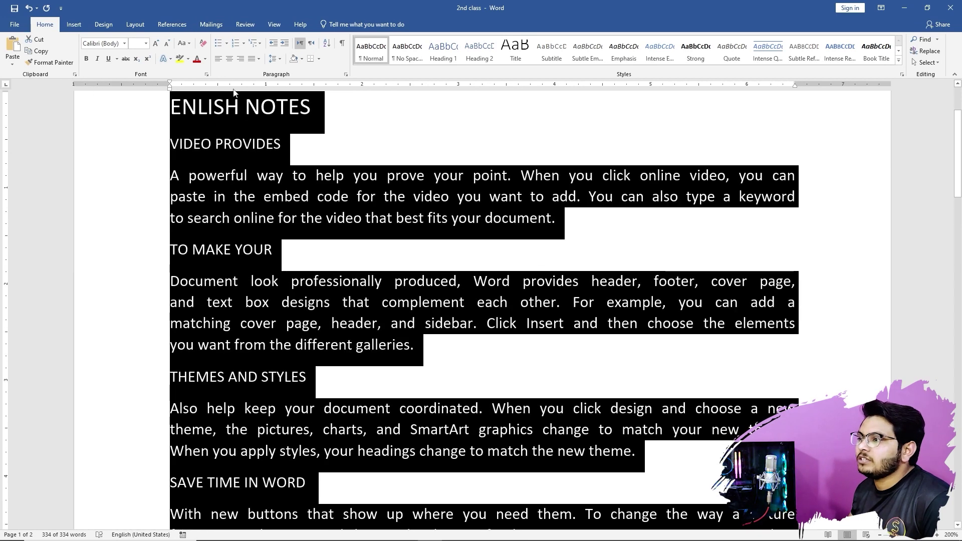
- Switch the selected text to plain Justify and back to Justify Medium to compare the word spacing
{"action": "left_click", "coordinate": [259, 59]}
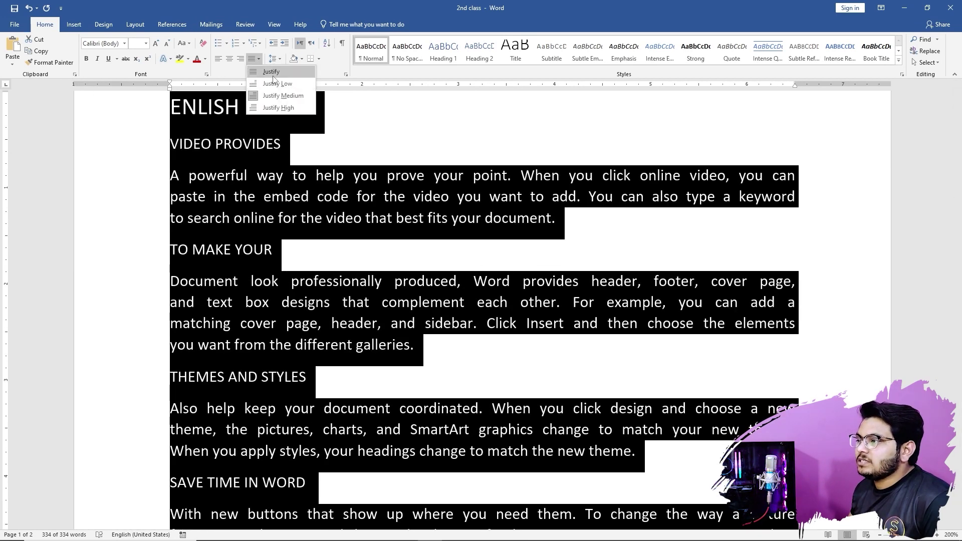
{"action": "left_click", "coordinate": [273, 75]}
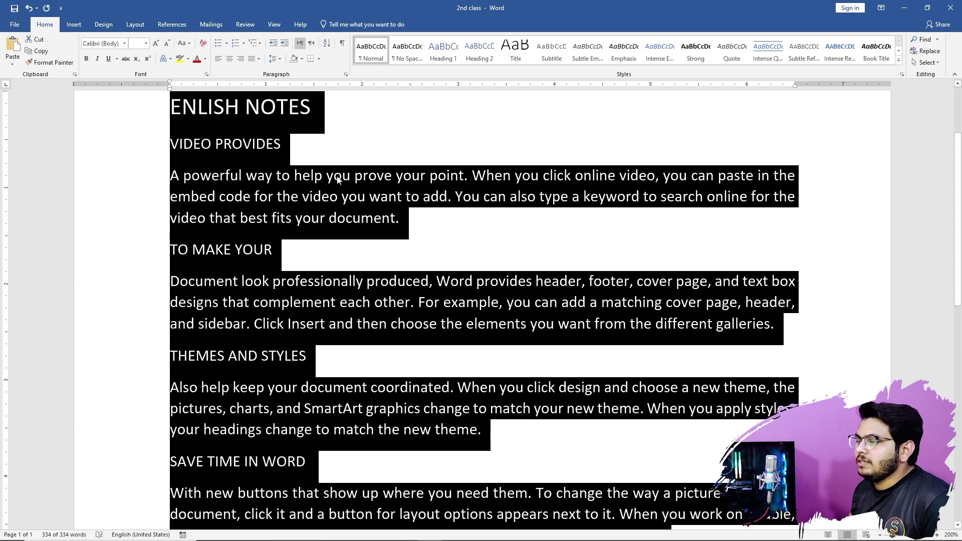
{"action": "left_click", "coordinate": [258, 61]}
{"action": "left_click", "coordinate": [264, 75]}
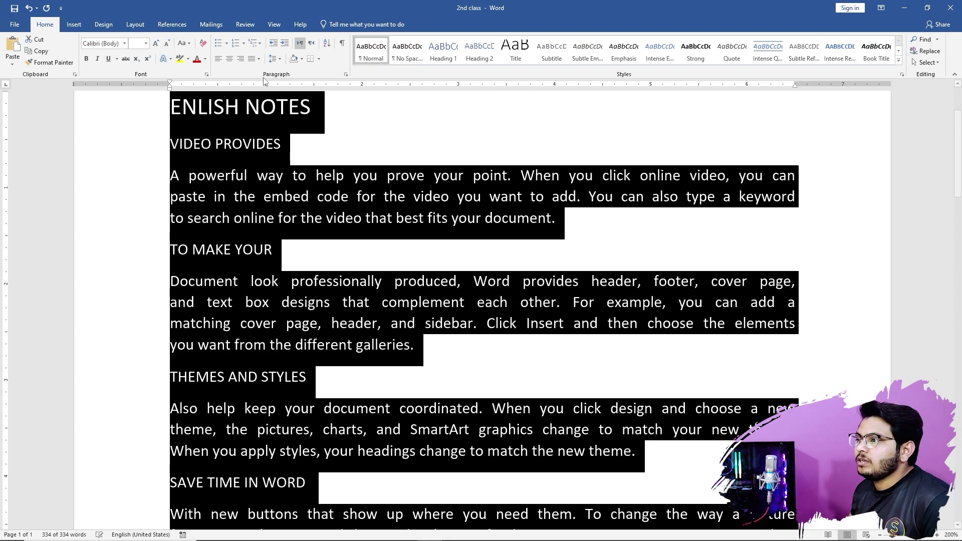
- Apply the Justify High alignment to the entire document text and clear the selection
{"action": "left_click", "coordinate": [259, 61]}
{"action": "left_click", "coordinate": [295, 107]}
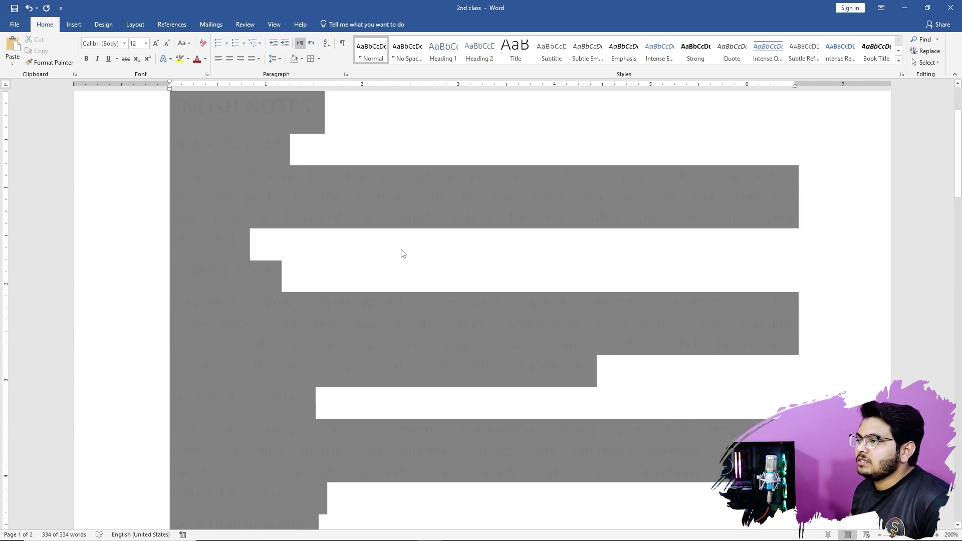
{"action": "left_click", "coordinate": [401, 253]}
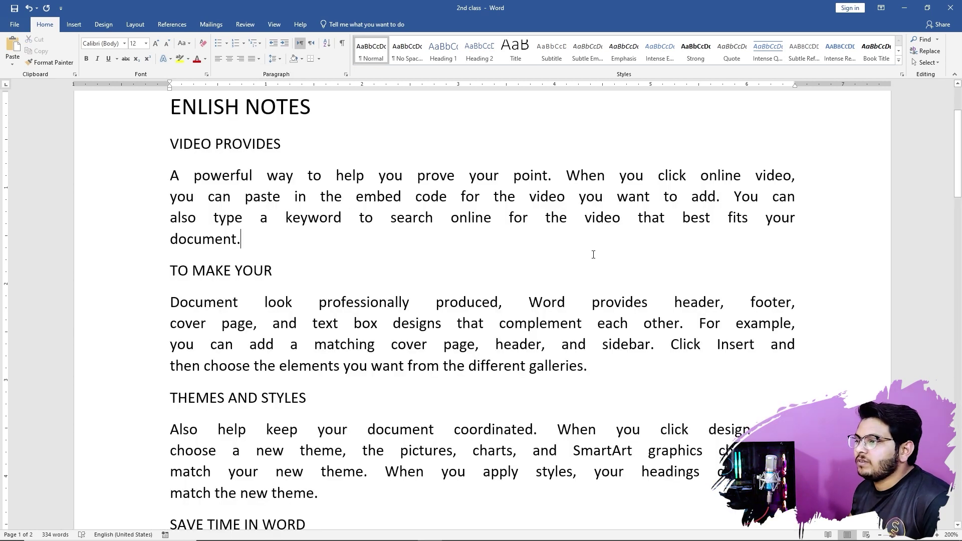
- Set a Multiple line spacing of 5 for the first VIDEO PROVIDES heading and its paragraph
{"action": "scroll", "coordinate": [598, 271], "scroll_direction": "down", "scroll_amount": 4}
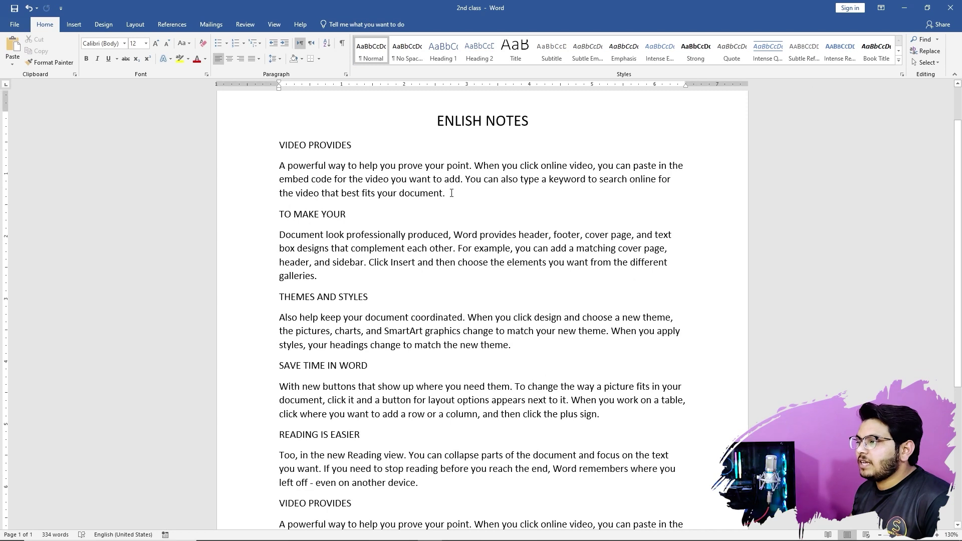
{"action": "left_click_drag", "start_coordinate": [450, 199], "coordinate": [279, 144]}
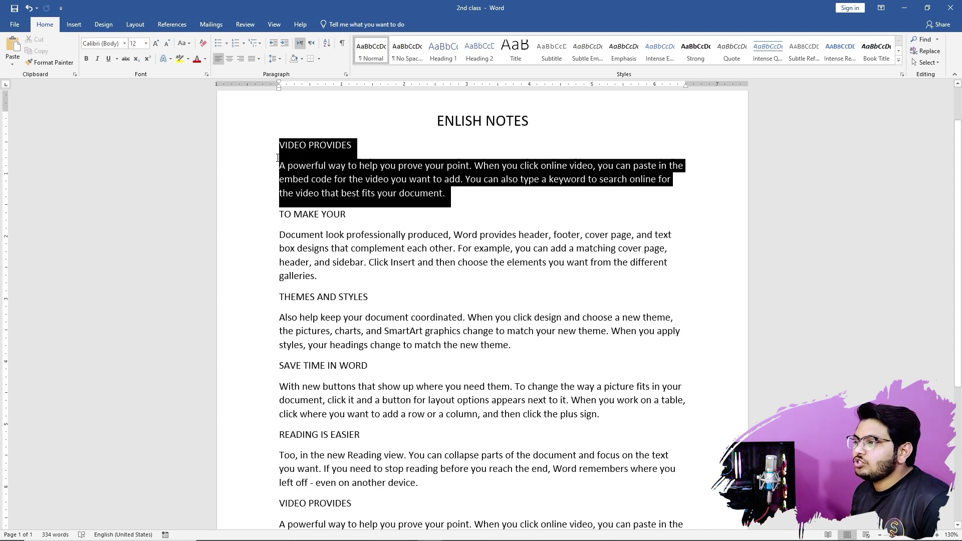
{"action": "left_click", "coordinate": [279, 59]}
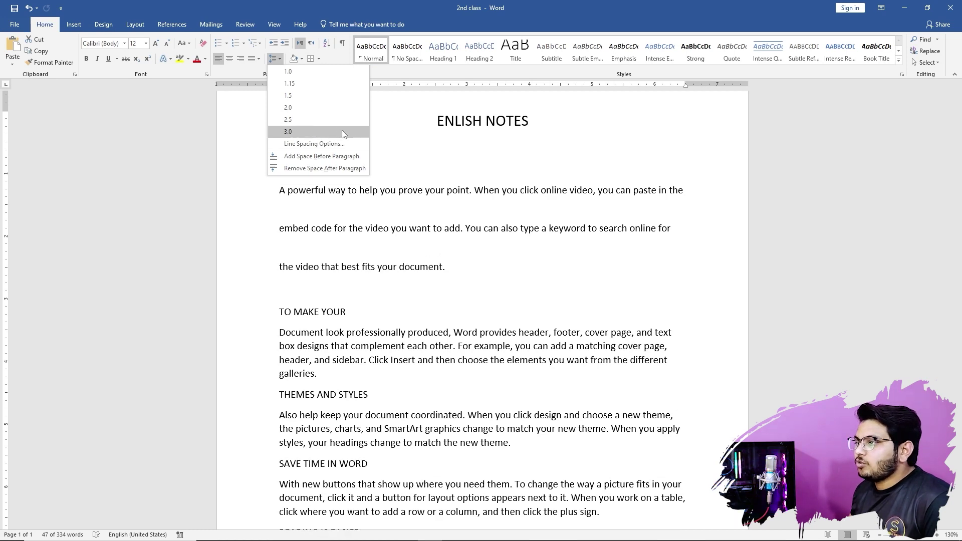
{"action": "left_click", "coordinate": [342, 143]}
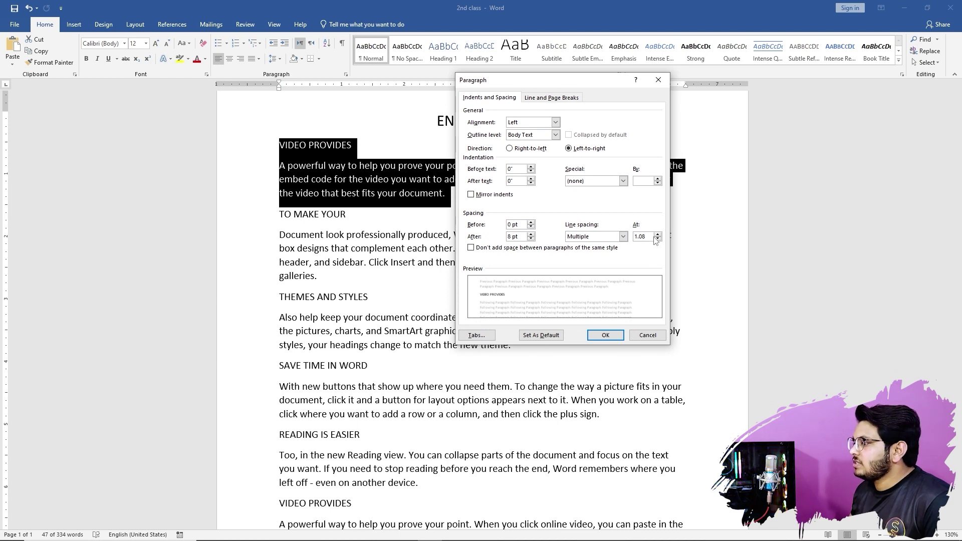
{"action": "left_click_drag", "start_coordinate": [651, 237], "coordinate": [600, 238]}
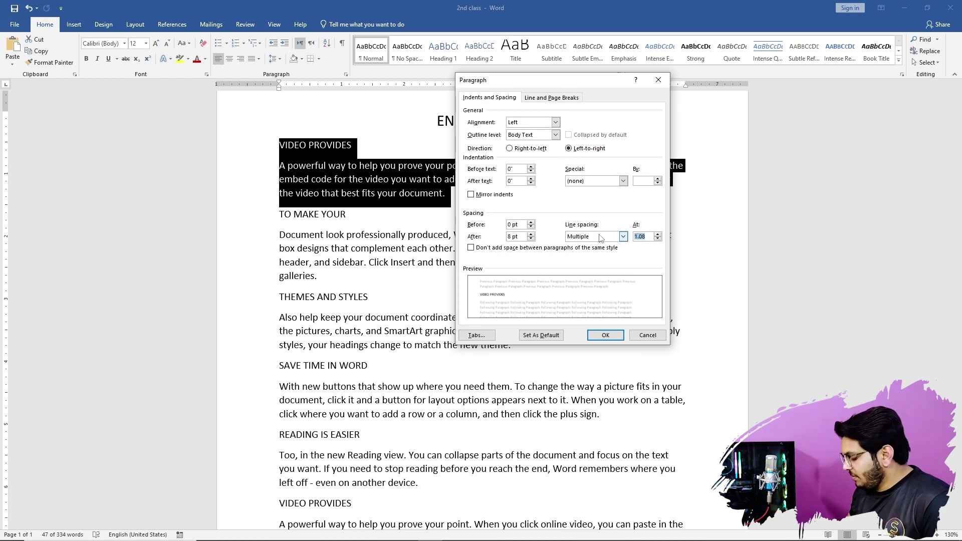
{"action": "type", "text": "5"}
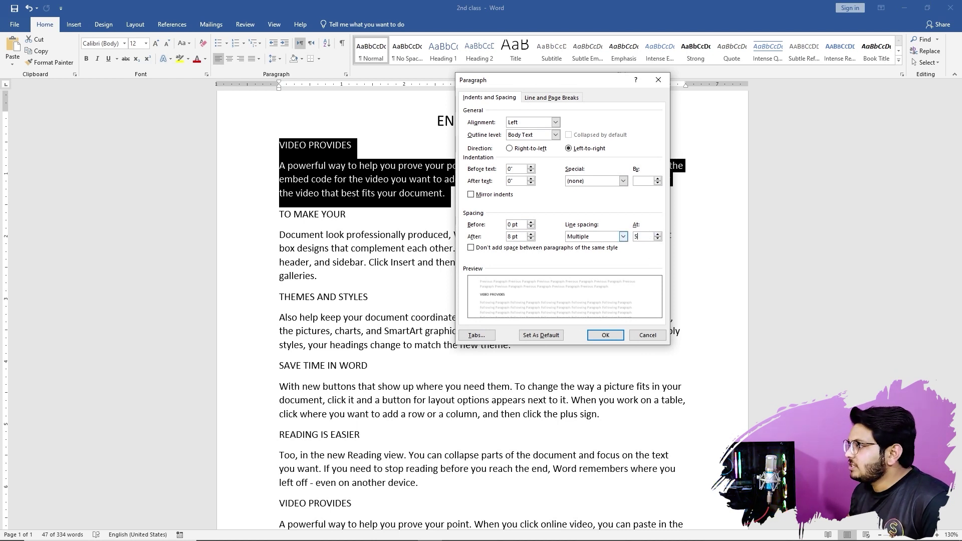
{"action": "left_click", "coordinate": [606, 335]}
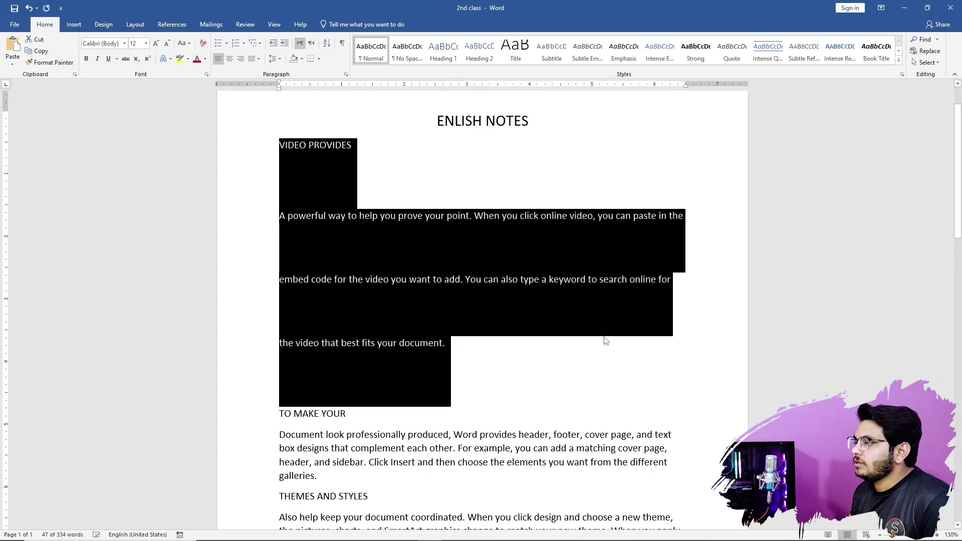
- Set the line spacing of the first VIDEO PROVIDES heading and its paragraph to 1.15
{"action": "left_click", "coordinate": [275, 59]}
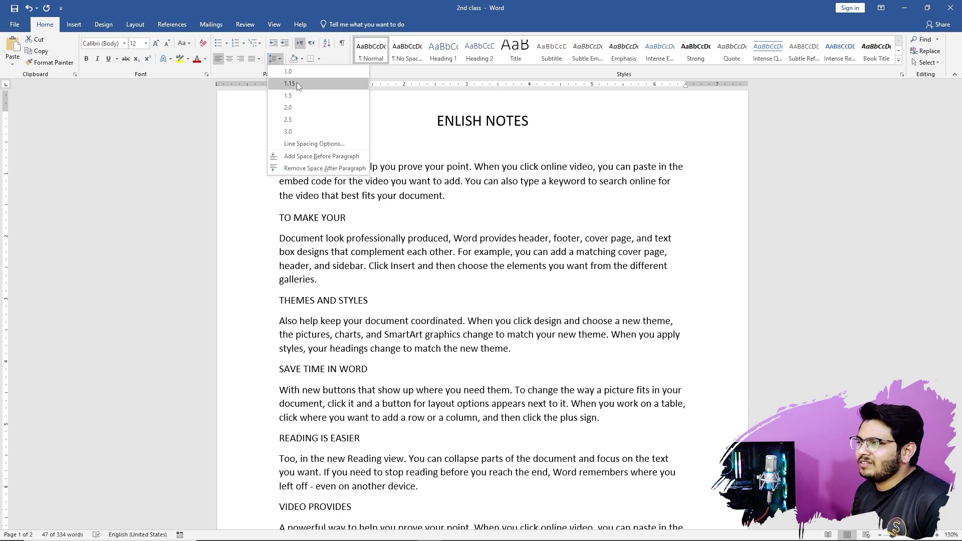
{"action": "left_click", "coordinate": [297, 84]}
{"action": "left_click", "coordinate": [369, 132]}
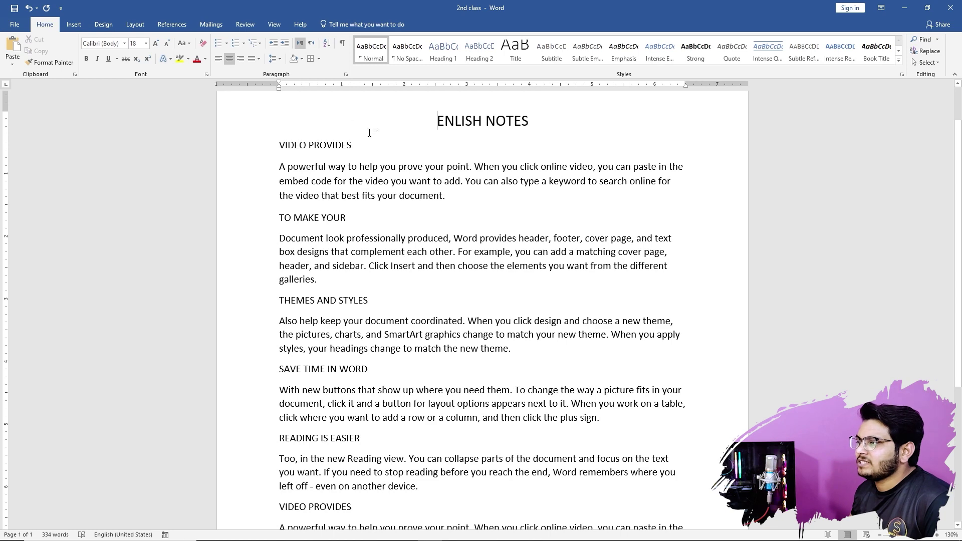
- Check the line spacing options of the paragraph under the first TO MAKE YOUR heading without changing them
{"action": "left_click", "coordinate": [385, 247]}
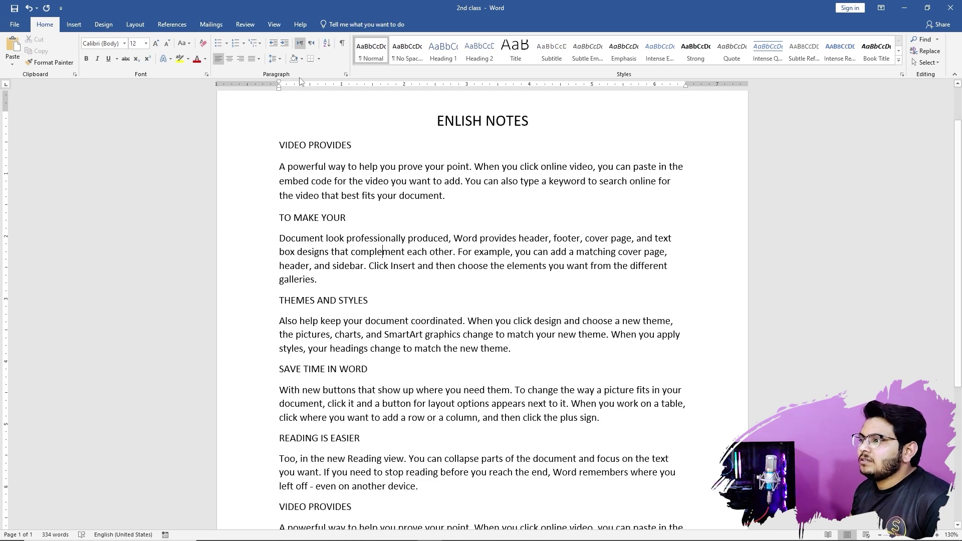
{"action": "left_click", "coordinate": [274, 58]}
{"action": "left_click", "coordinate": [315, 144]}
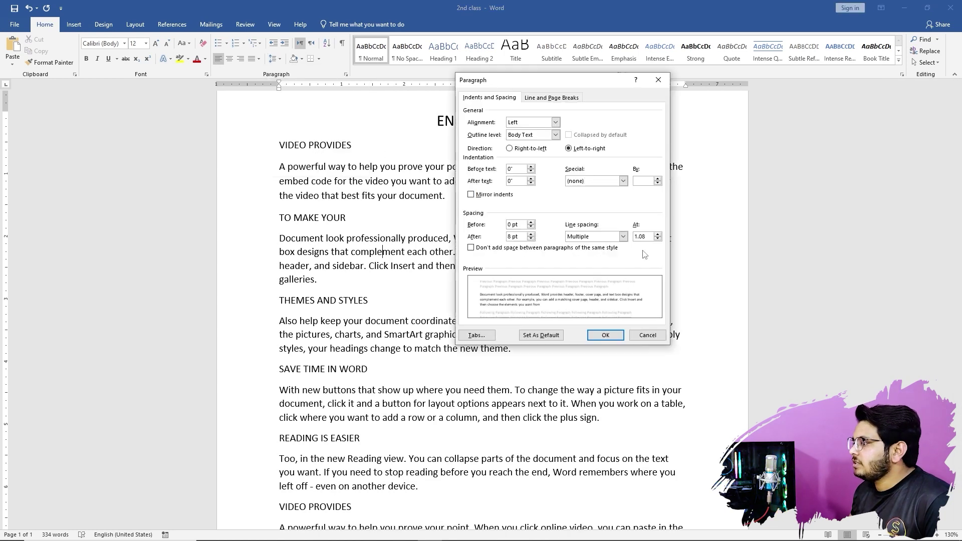
{"action": "left_click", "coordinate": [648, 335]}
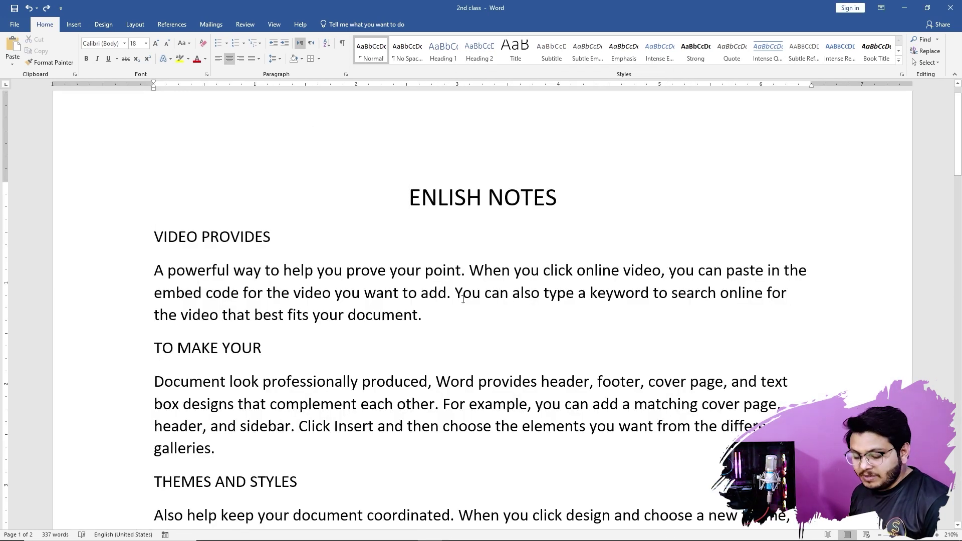
- Remove the space after paragraphs throughout the entire document and clear the selection
{"action": "key", "text": "ctrl+a"}
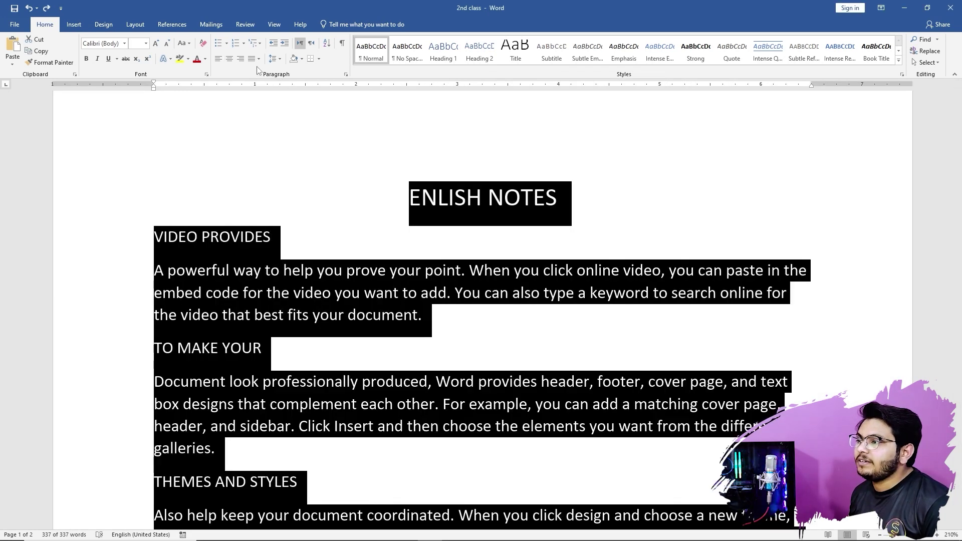
{"action": "left_click", "coordinate": [280, 58]}
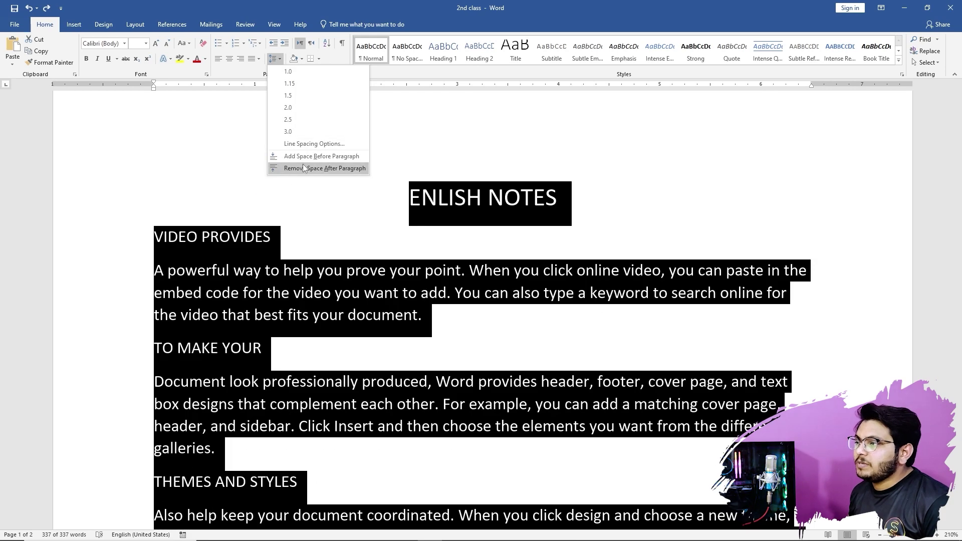
{"action": "left_click", "coordinate": [311, 169]}
{"action": "scroll", "coordinate": [261, 249], "scroll_direction": "down", "scroll_amount": 1}
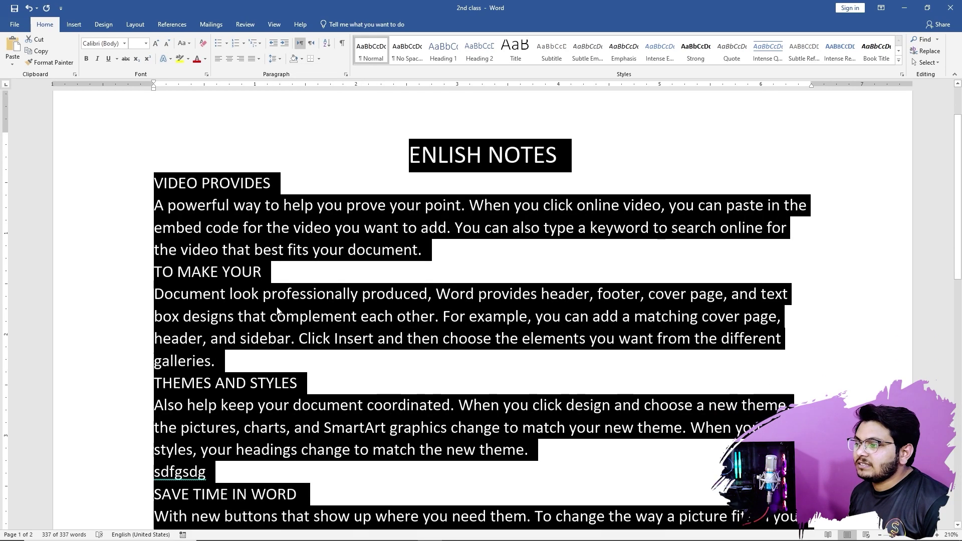
{"action": "left_click", "coordinate": [271, 309]}
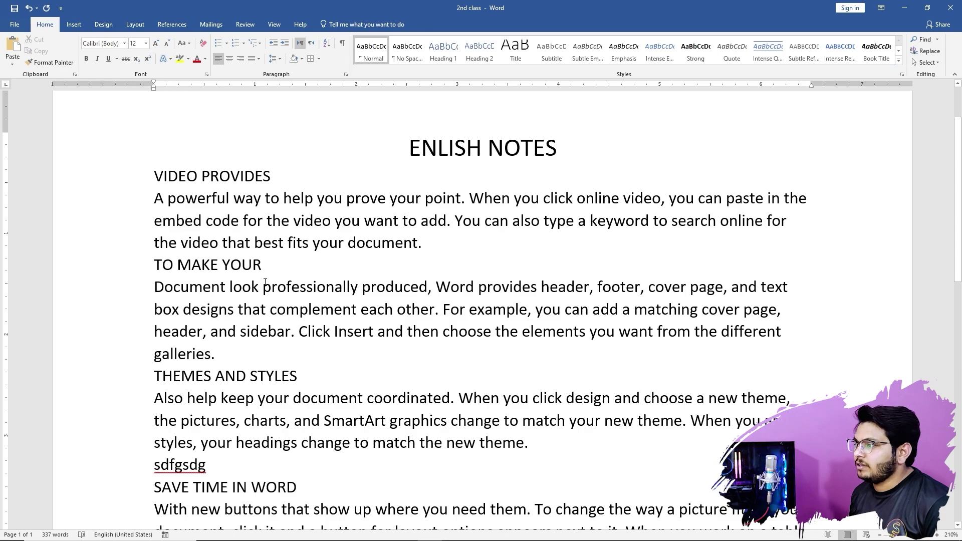
{"action": "scroll", "coordinate": [276, 277], "scroll_direction": "down", "scroll_amount": 4, "text": "ctrl"}
{"action": "scroll", "coordinate": [343, 306], "scroll_direction": "down", "scroll_amount": 4}
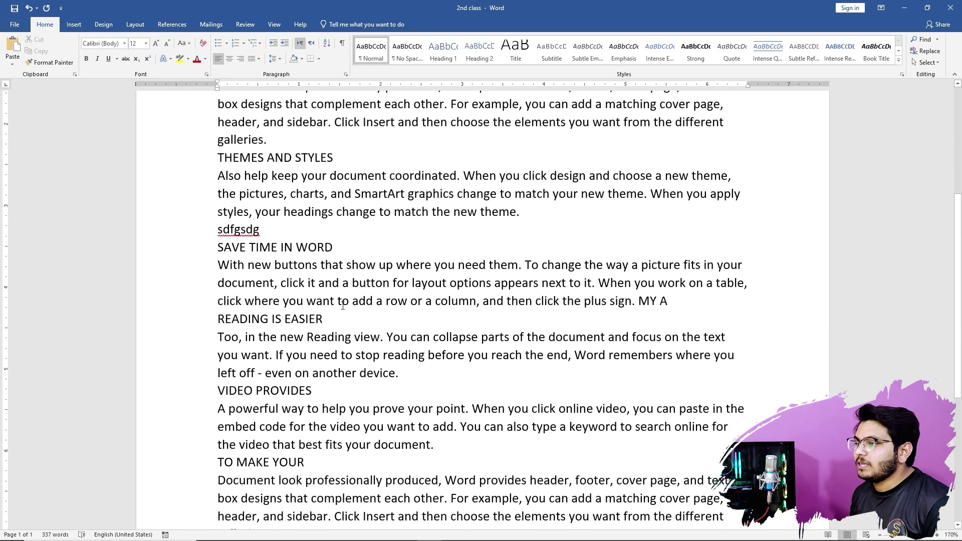
{"action": "scroll", "coordinate": [575, 369], "scroll_direction": "down", "scroll_amount": 1}
{"action": "scroll", "coordinate": [560, 382], "scroll_direction": "up", "scroll_amount": 6}
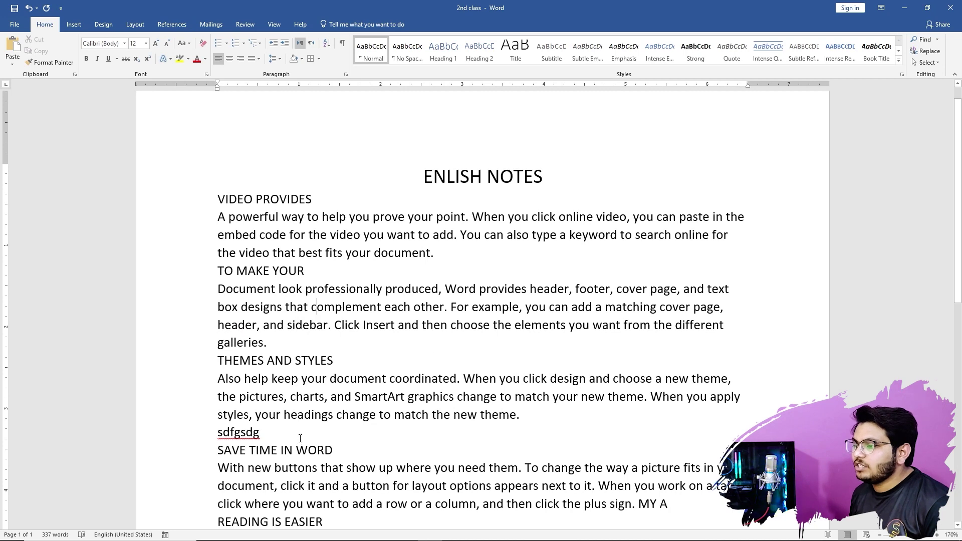
- Delete the stray word sdfgsdg and its line above the SAVE TIME IN WORD heading
{"action": "left_click_drag", "start_coordinate": [300, 439], "coordinate": [218, 430]}
{"action": "key", "text": "Delete"}
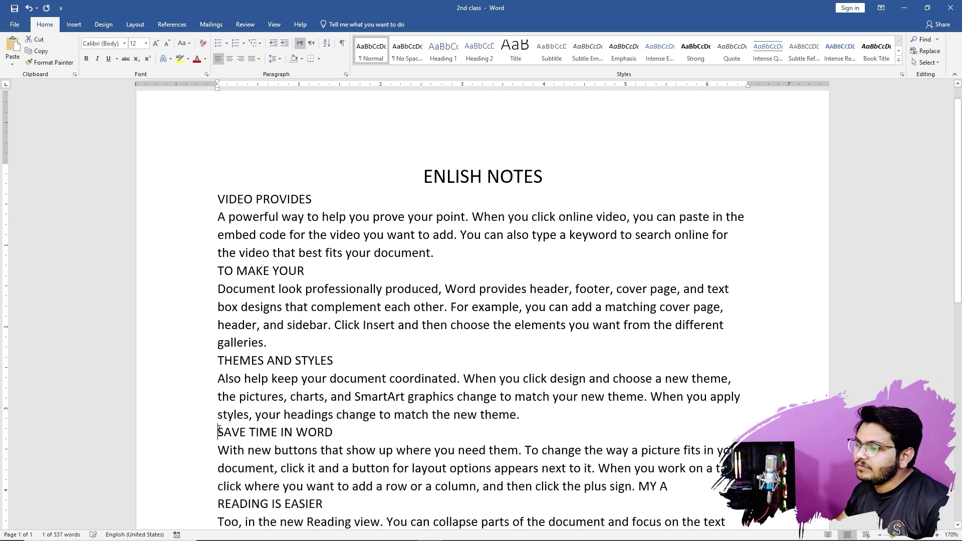
{"action": "scroll", "coordinate": [373, 291], "scroll_direction": "down", "scroll_amount": 4}
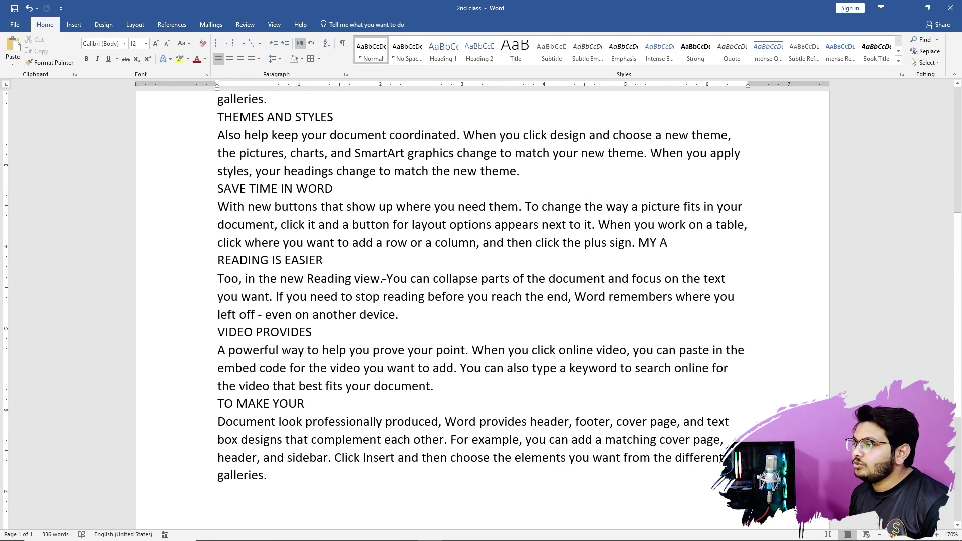
- Add space after paragraphs throughout the entire document
{"action": "key", "text": "ctrl+a"}
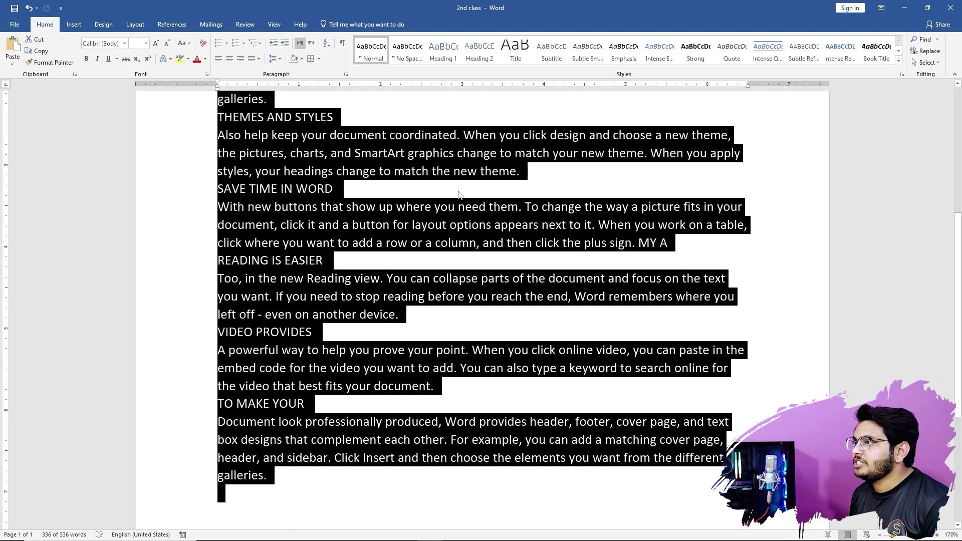
{"action": "scroll", "coordinate": [319, 208], "scroll_direction": "up", "scroll_amount": 3}
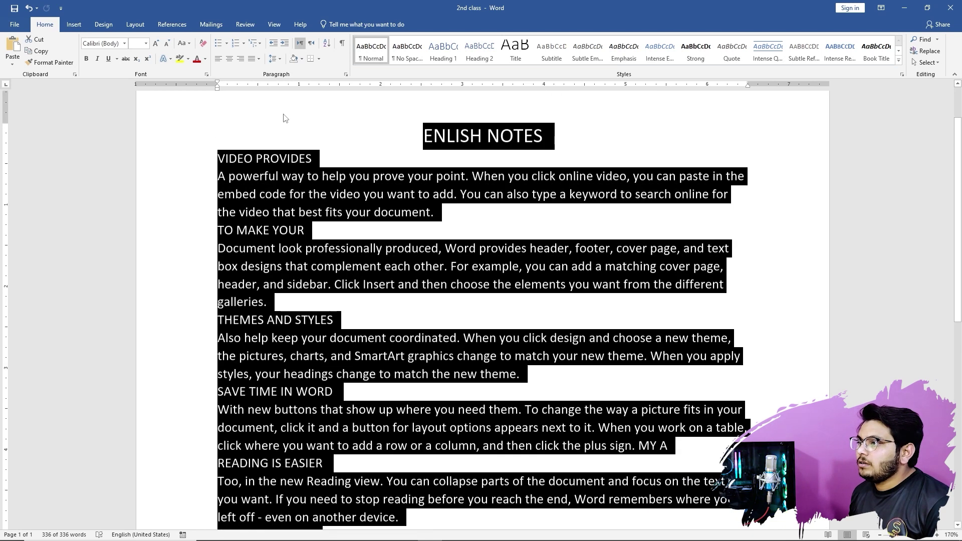
{"action": "left_click", "coordinate": [282, 58]}
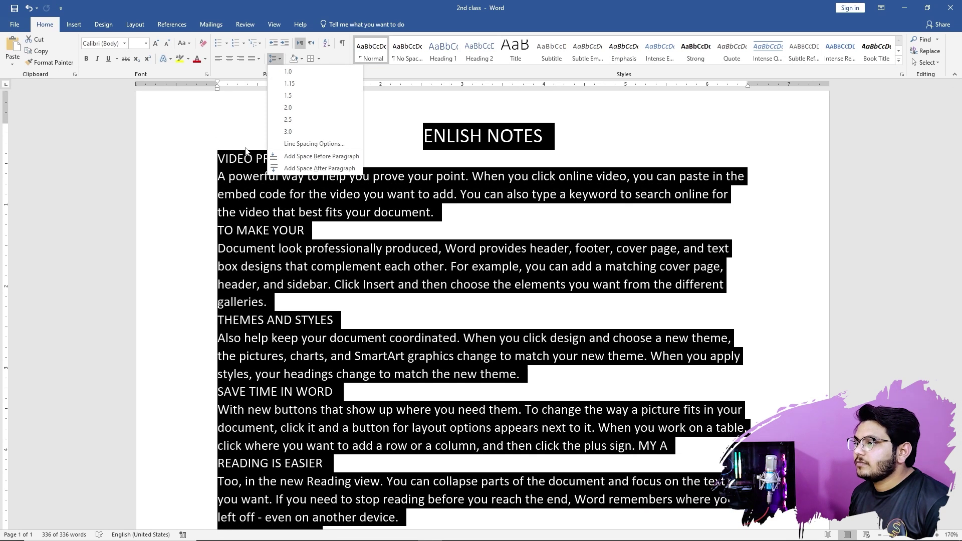
{"action": "left_click", "coordinate": [299, 170]}
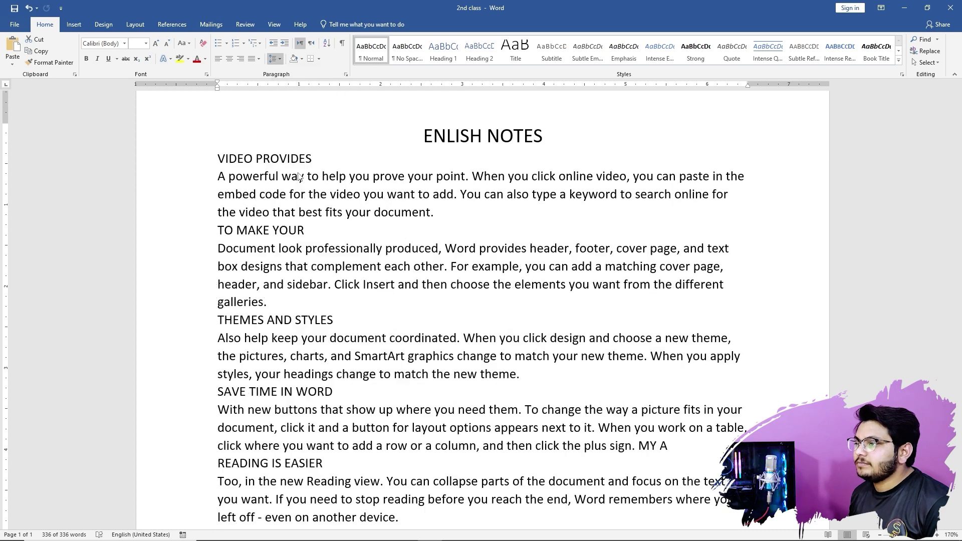
{"action": "scroll", "coordinate": [299, 173], "scroll_direction": "up", "scroll_amount": 2}
- Change the paragraph under the first VIDEO PROVIDES heading to lowercase, and undo the case change
{"action": "triple_click", "coordinate": [395, 330]}
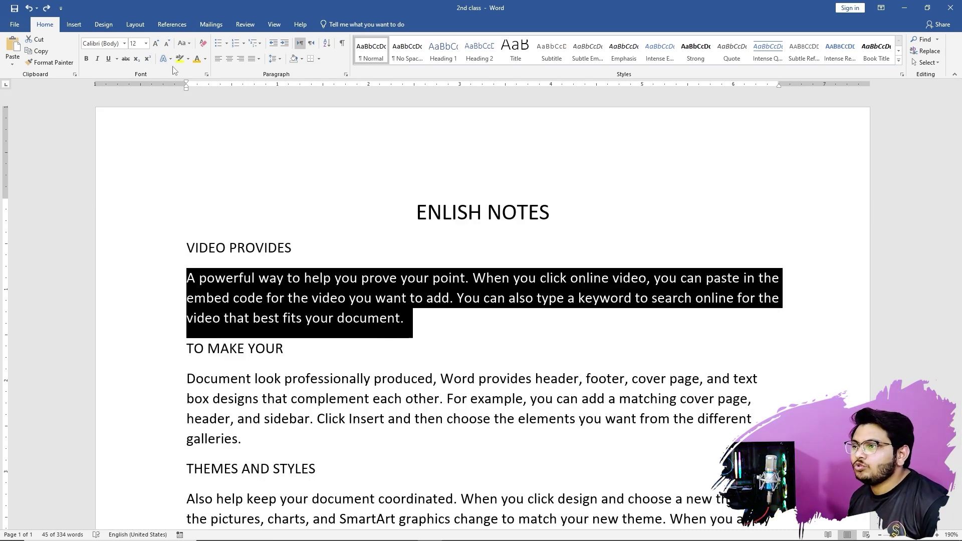
{"action": "key", "text": "ctrl+Home"}
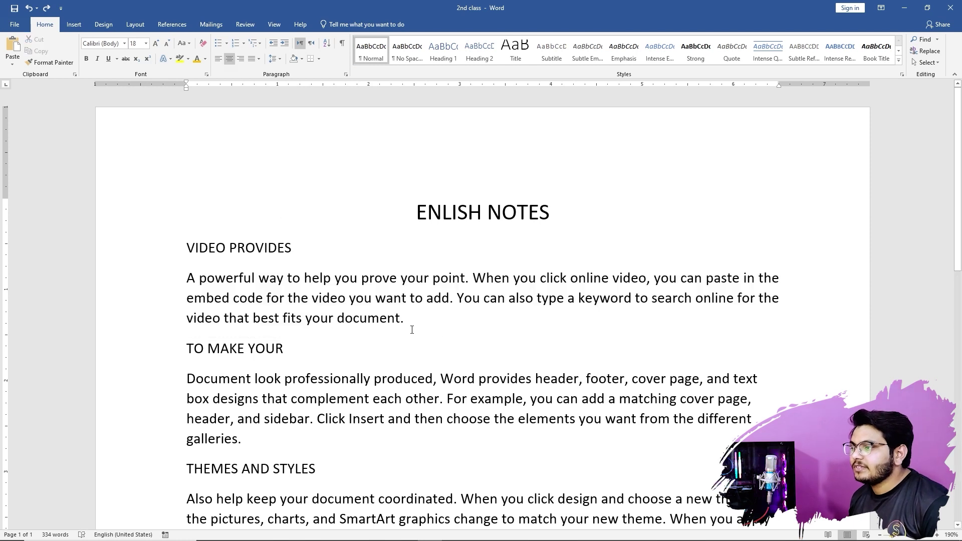
{"action": "left_click_drag", "start_coordinate": [412, 330], "coordinate": [160, 285]}
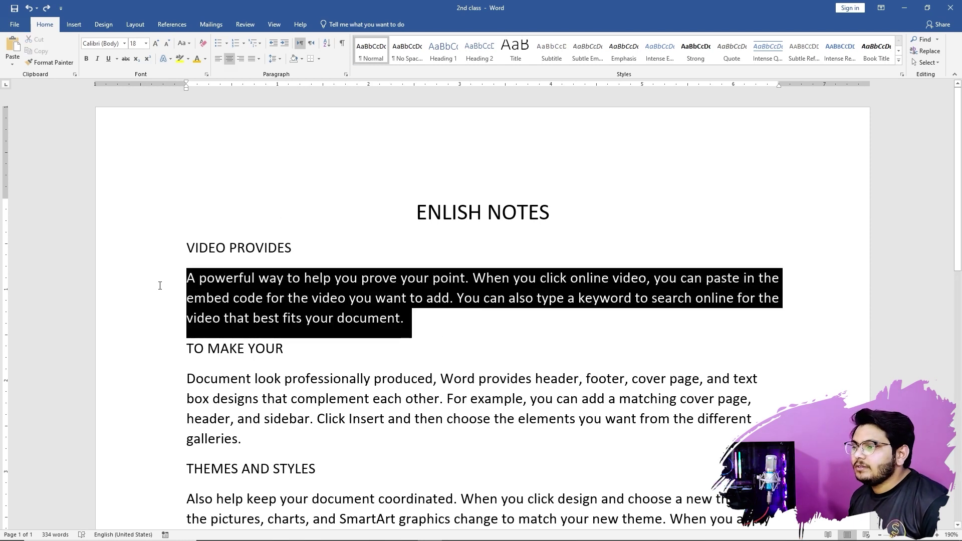
{"action": "left_click", "coordinate": [183, 43]}
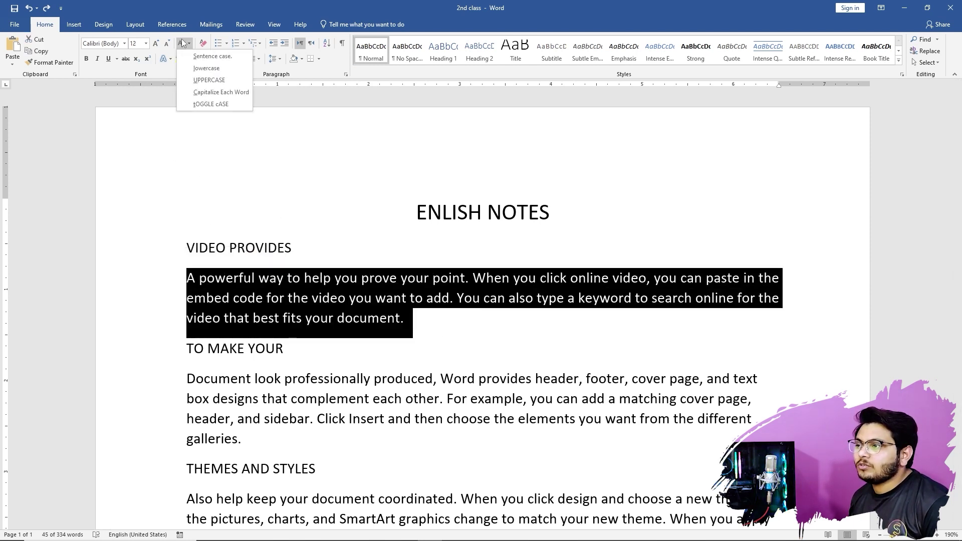
{"action": "left_click", "coordinate": [202, 73]}
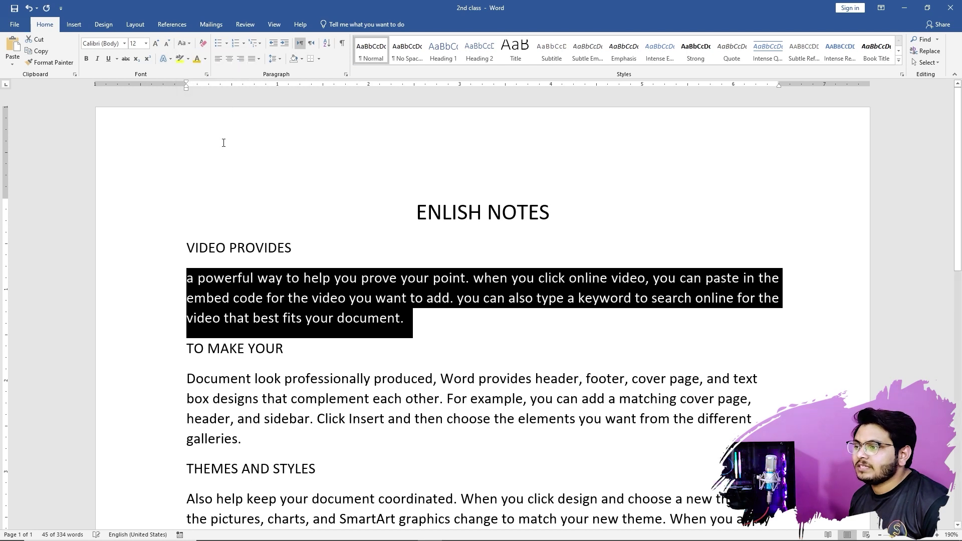
{"action": "left_click", "coordinate": [264, 248]}
{"action": "key", "text": "ctrl+z"}
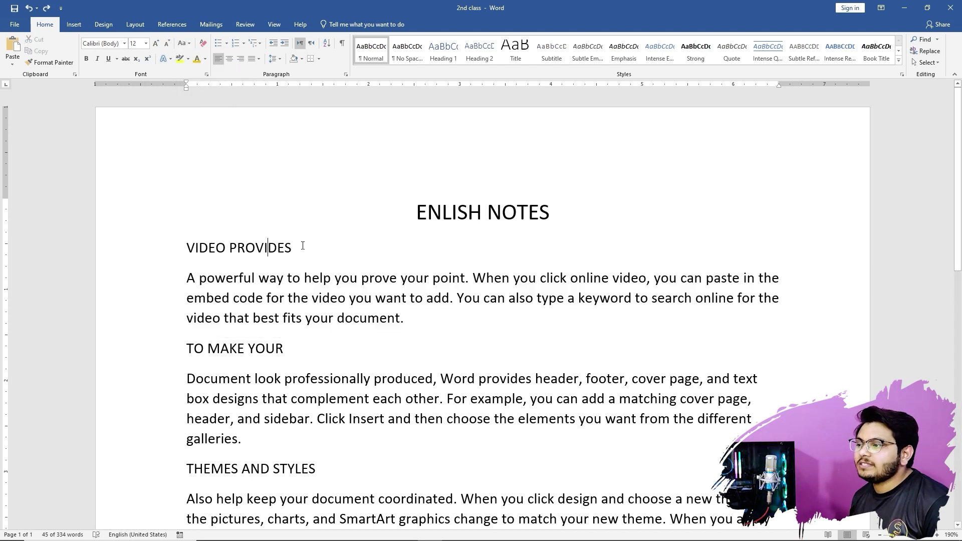
- Apply tOGGLE cASE twice to the first VIDEO PROVIDES heading and clear the selection
{"action": "triple_click", "coordinate": [302, 248]}
{"action": "left_click", "coordinate": [183, 43]}
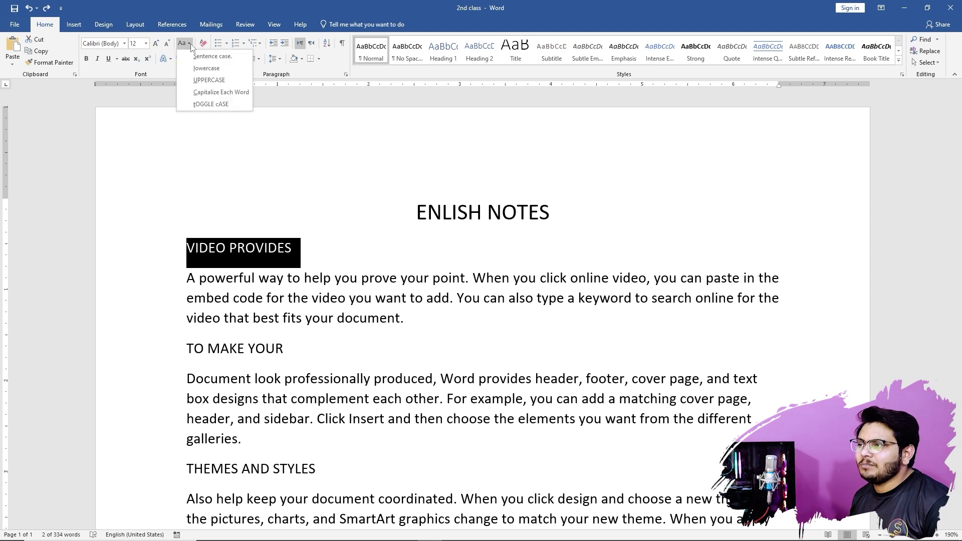
{"action": "left_click", "coordinate": [205, 105]}
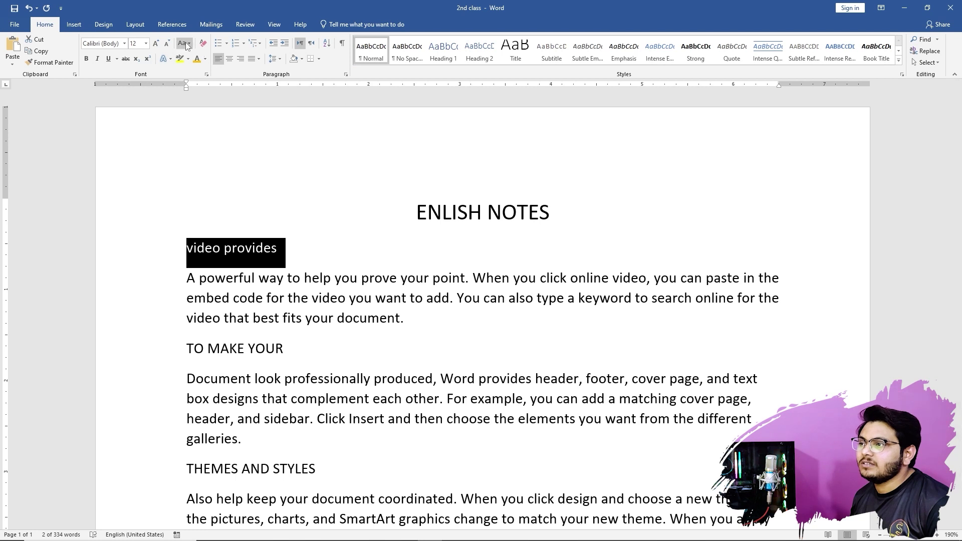
{"action": "left_click", "coordinate": [183, 43]}
{"action": "left_click", "coordinate": [204, 100]}
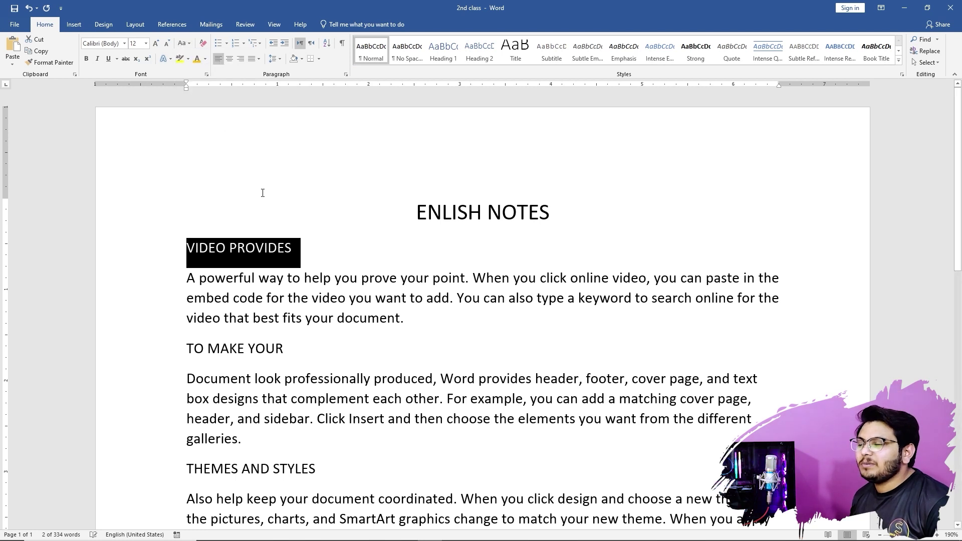
{"action": "left_click", "coordinate": [290, 206]}
{"action": "left_click", "coordinate": [305, 253]}
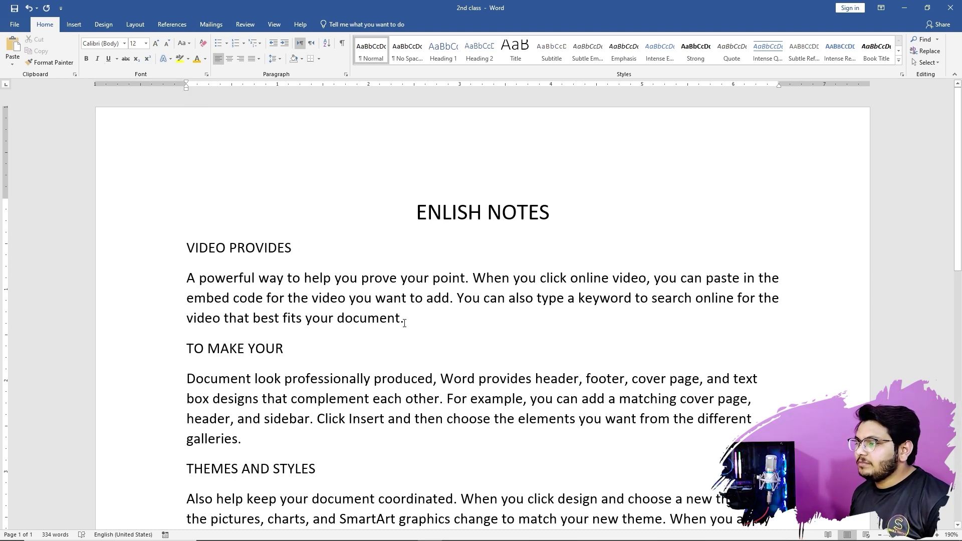
- Italicize "best fits your document." in the first VIDEO PROVIDES paragraph, and undo the italics
{"action": "left_click_drag", "start_coordinate": [404, 321], "coordinate": [253, 321]}
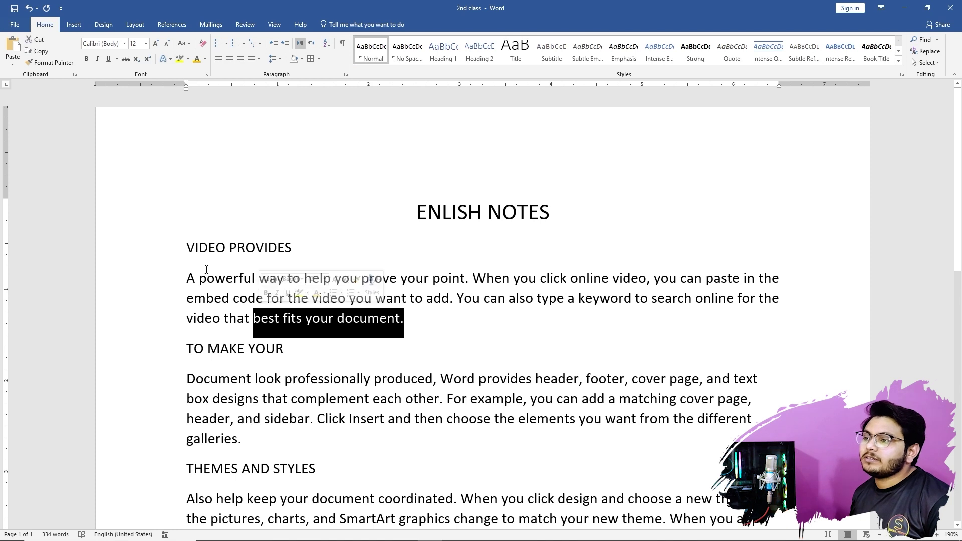
{"action": "left_click", "coordinate": [97, 58]}
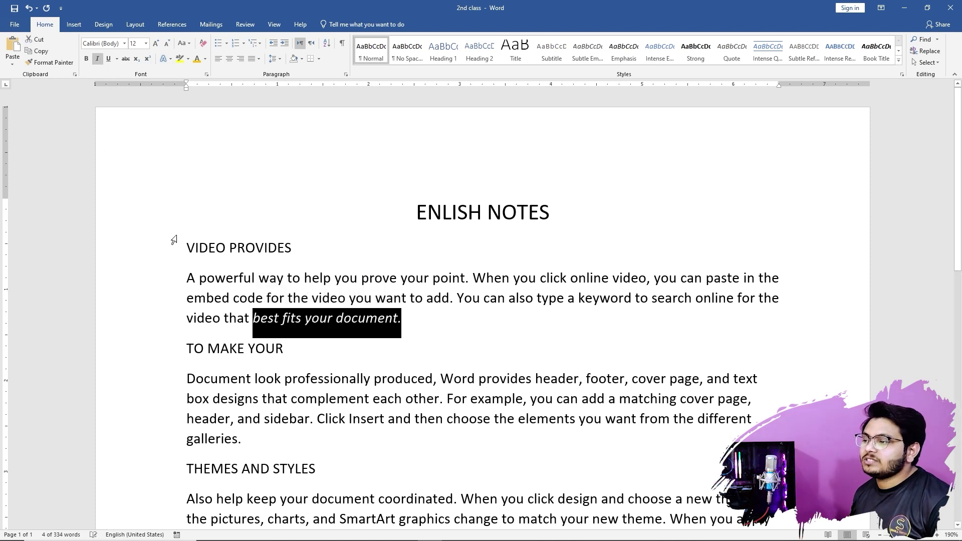
{"action": "left_click", "coordinate": [194, 247]}
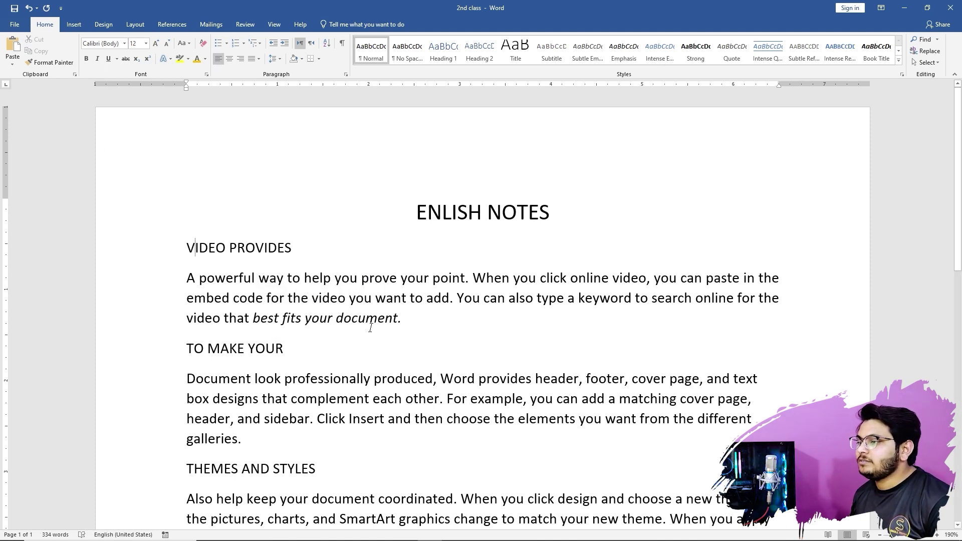
{"action": "key", "text": "ctrl+z"}
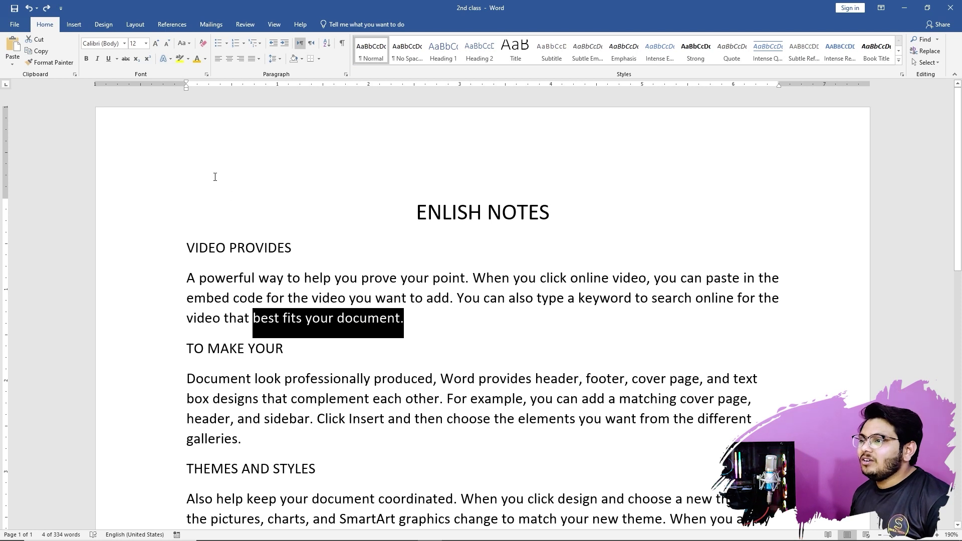
{"action": "left_click", "coordinate": [363, 299]}
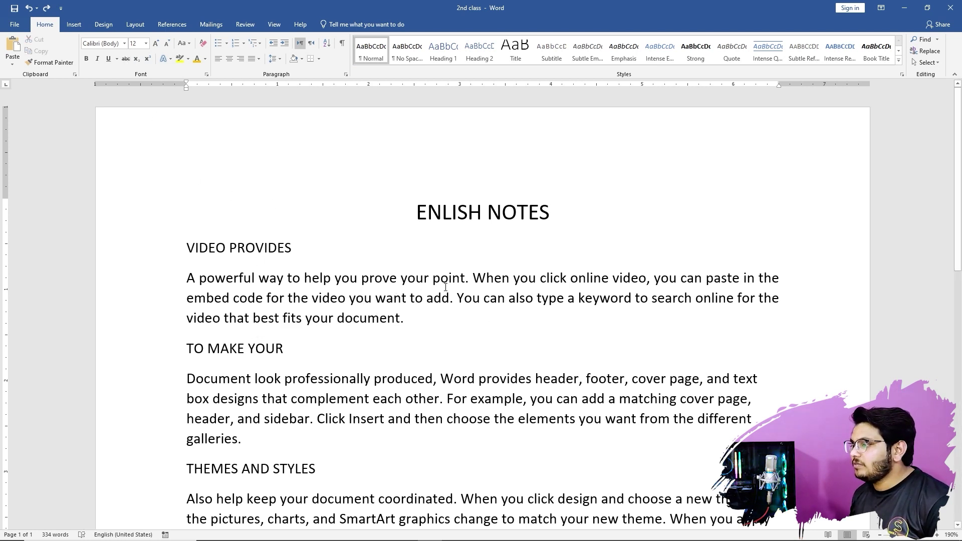
- Strike through the text from "For example" to "galleries" in the first TO MAKE YOUR paragraph, and undo the strikethrough
{"action": "scroll", "coordinate": [376, 294], "scroll_direction": "down", "scroll_amount": 3}
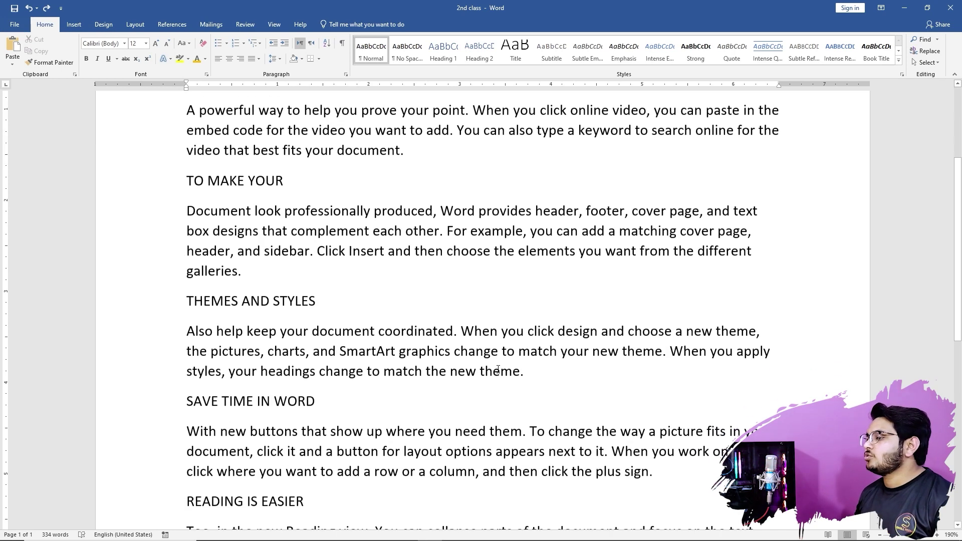
{"action": "scroll", "coordinate": [386, 320], "scroll_direction": "up", "scroll_amount": 2}
{"action": "scroll", "coordinate": [389, 334], "scroll_direction": "up", "scroll_amount": 2}
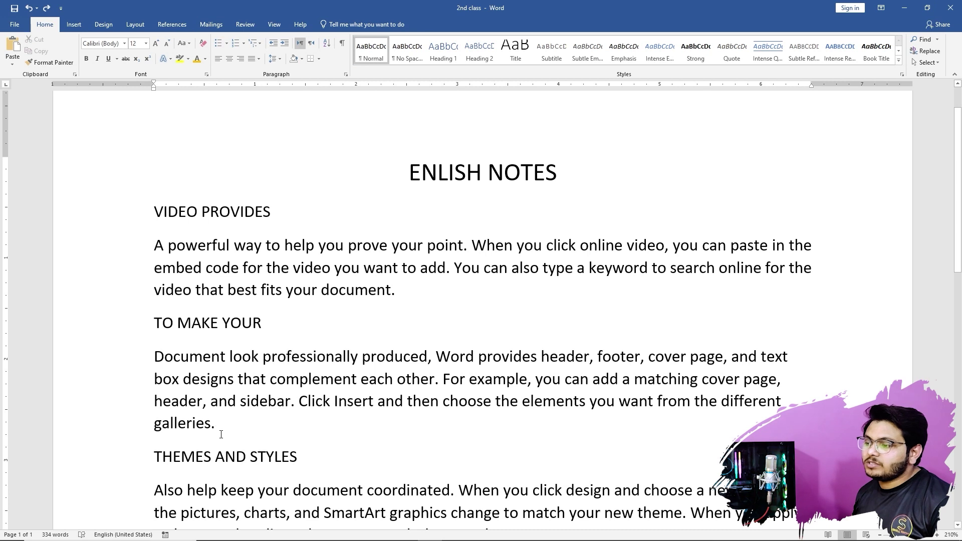
{"action": "left_click_drag", "start_coordinate": [211, 423], "coordinate": [442, 379]}
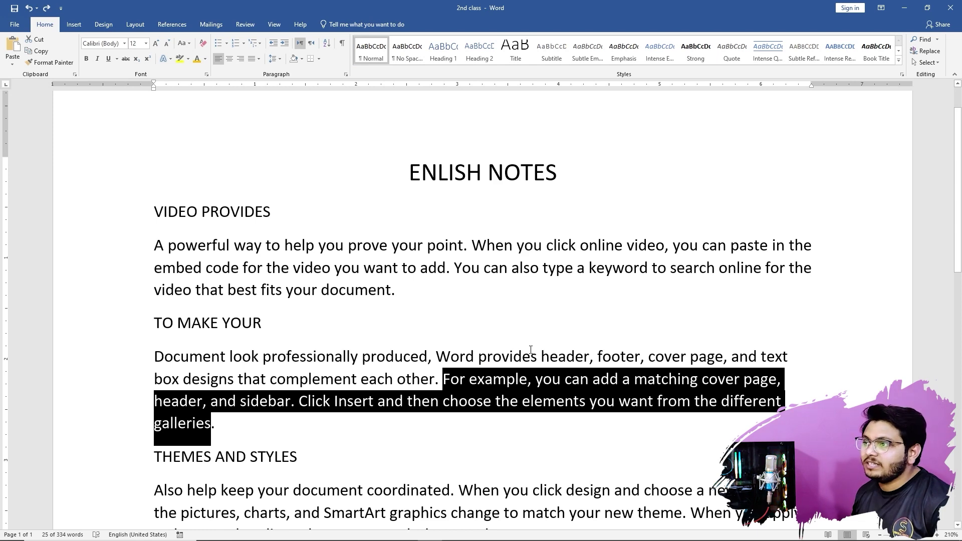
{"action": "left_click", "coordinate": [125, 59]}
{"action": "left_click", "coordinate": [452, 329]}
{"action": "scroll", "coordinate": [426, 408], "scroll_direction": "down", "scroll_amount": 3}
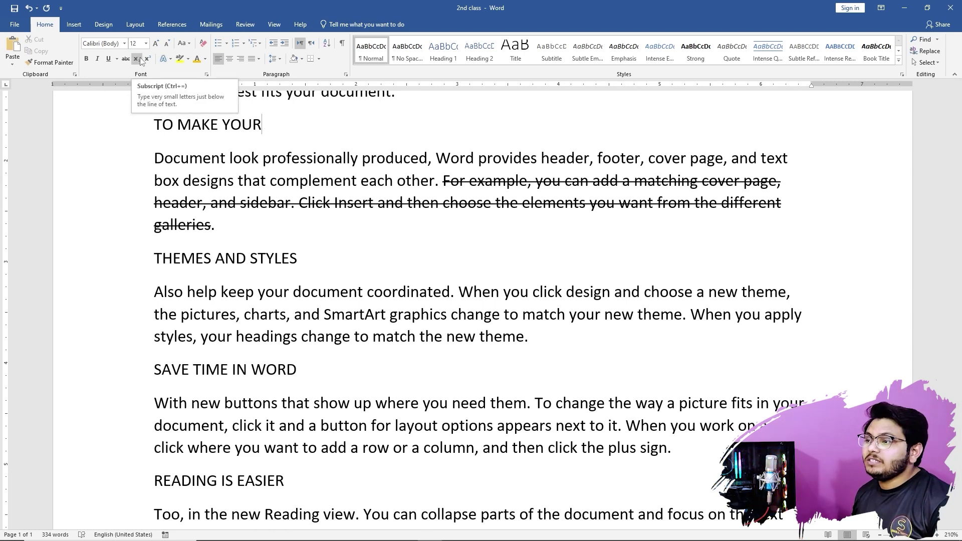
{"action": "key", "text": "ctrl+z"}
{"action": "key", "text": "ctrl+z"}
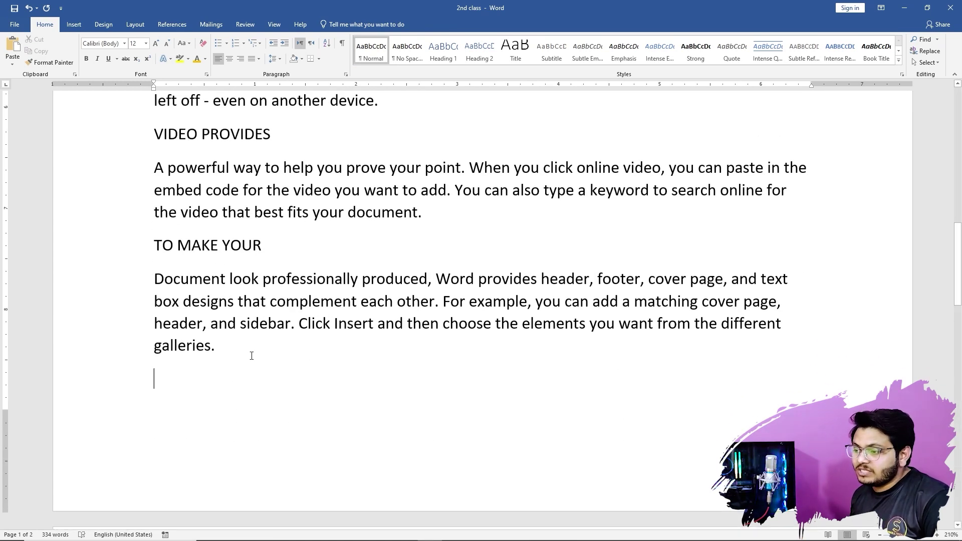
- Enter H2O on the empty line below the last paragraph and format its 2 as subscript
{"action": "type", "text": "H"}
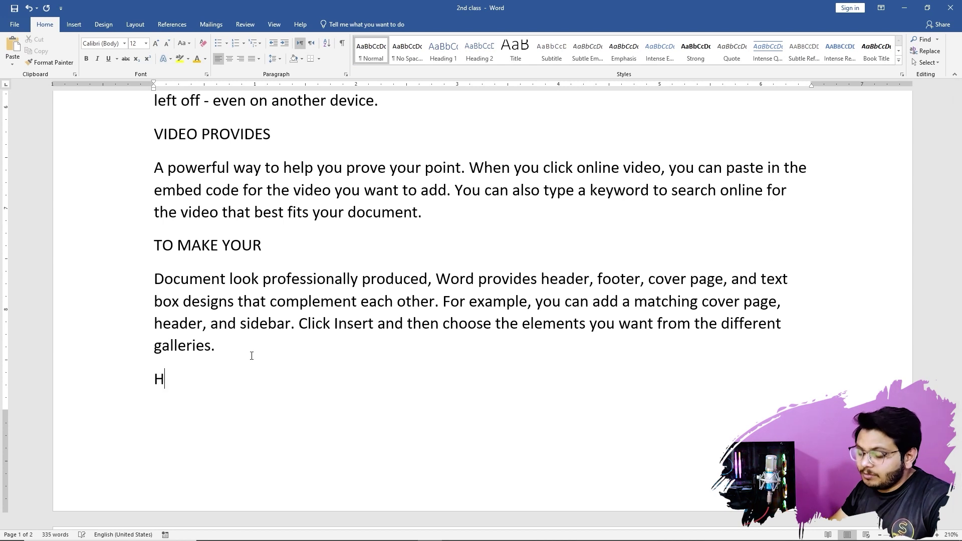
{"action": "type", "text": "2"}
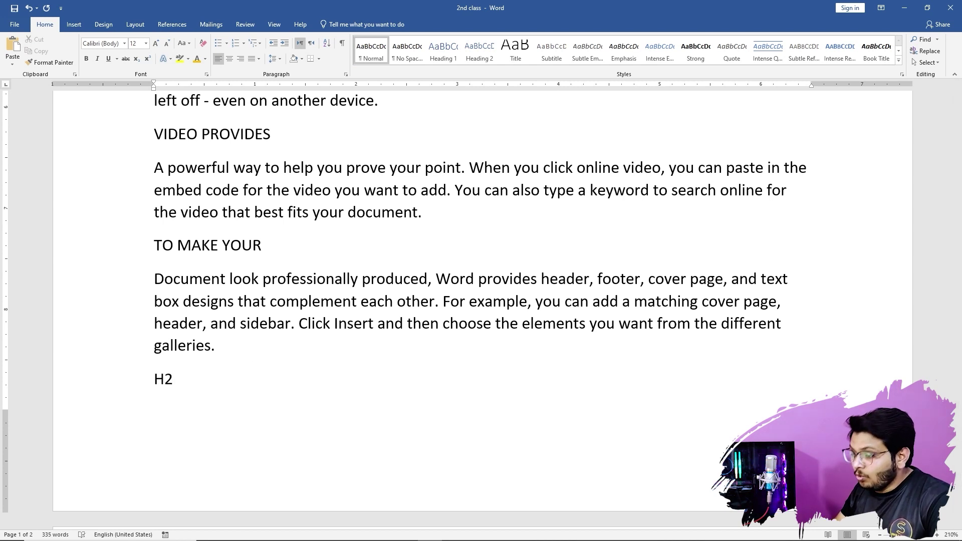
{"action": "type", "text": "o"}
{"action": "key", "text": "BackSpace"}
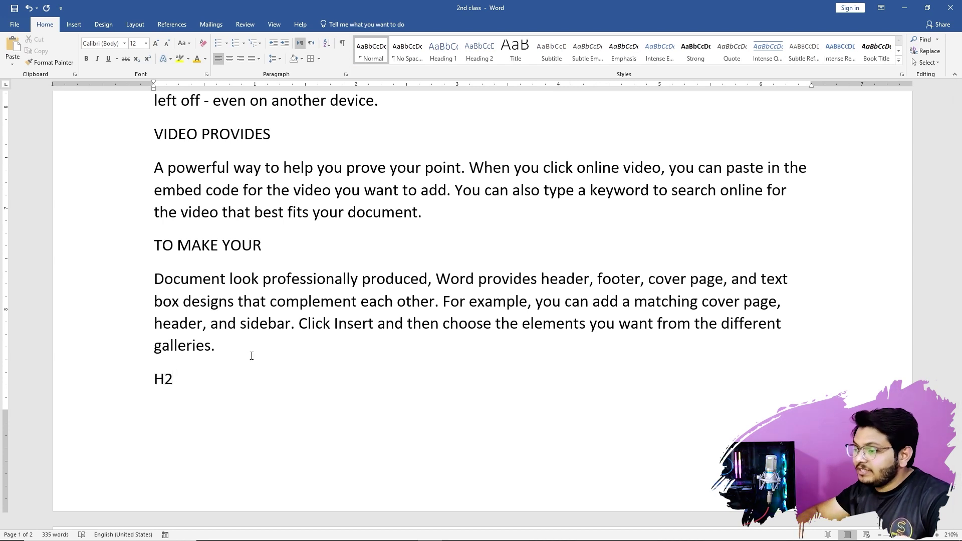
{"action": "type", "text": "O"}
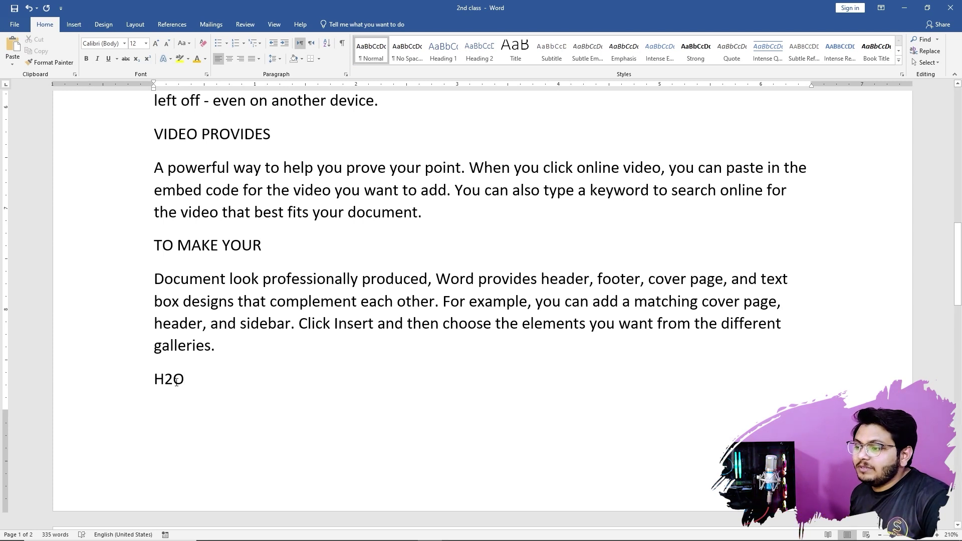
{"action": "left_click_drag", "start_coordinate": [173, 378], "coordinate": [165, 380]}
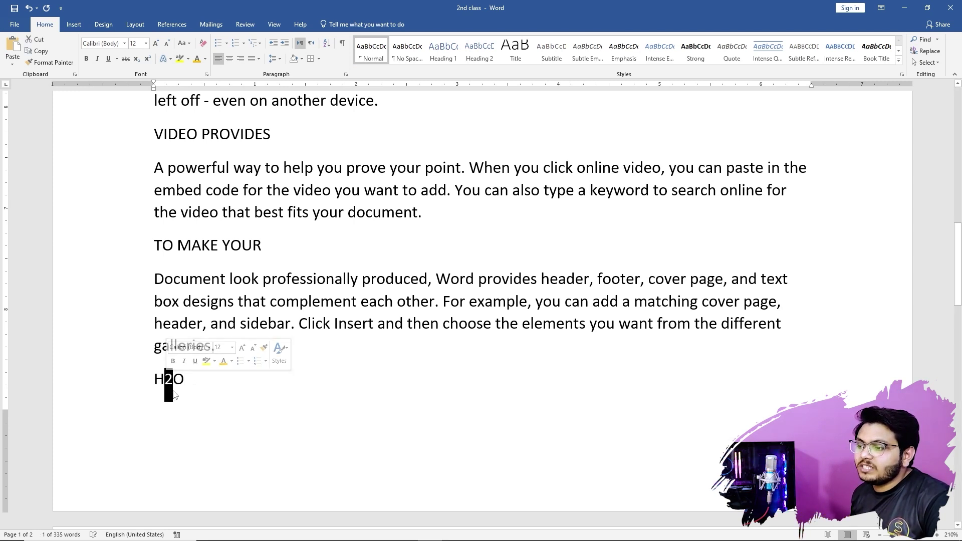
{"action": "left_click", "coordinate": [136, 59]}
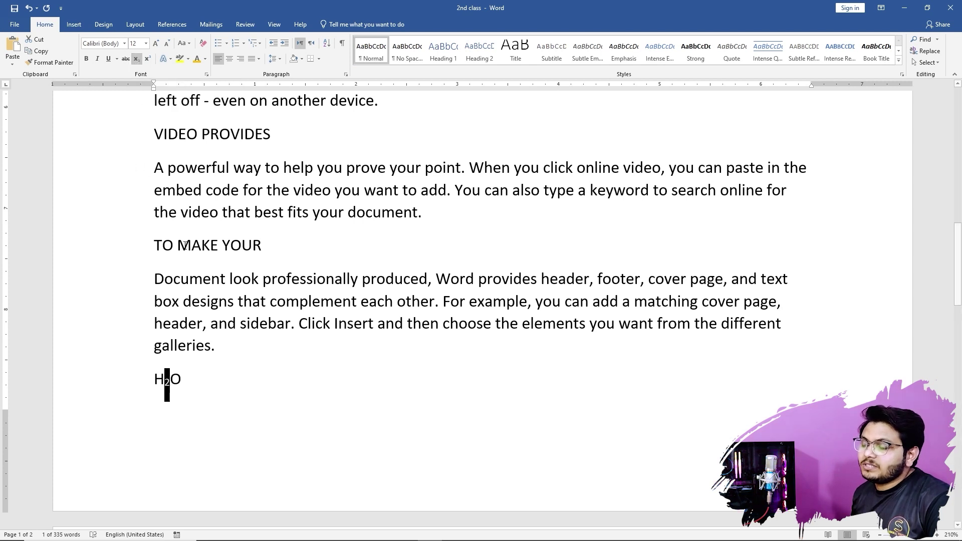
{"action": "left_click", "coordinate": [193, 359]}
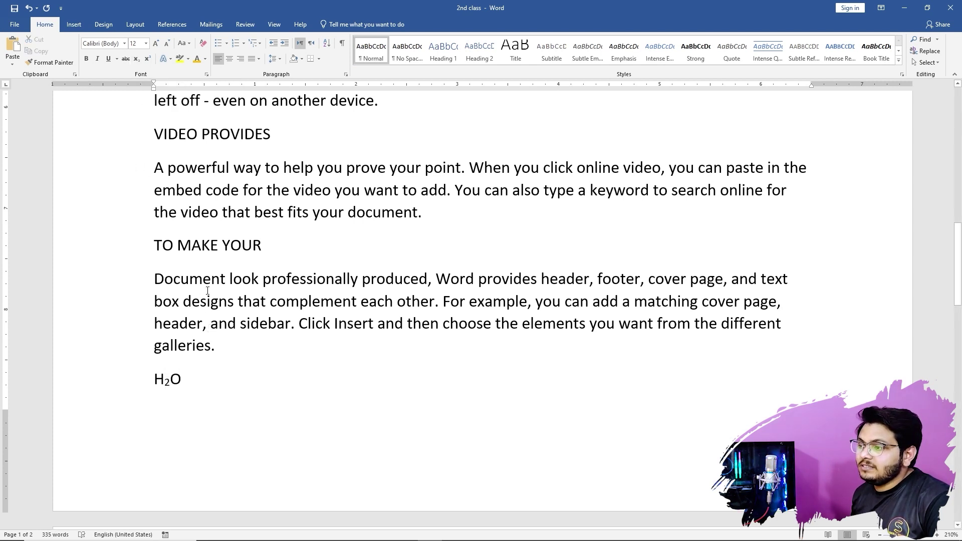
- Format the letters "ument" of "Document" in the last TO MAKE YOUR paragraph as subscript
{"action": "left_click_drag", "start_coordinate": [226, 281], "coordinate": [181, 281]}
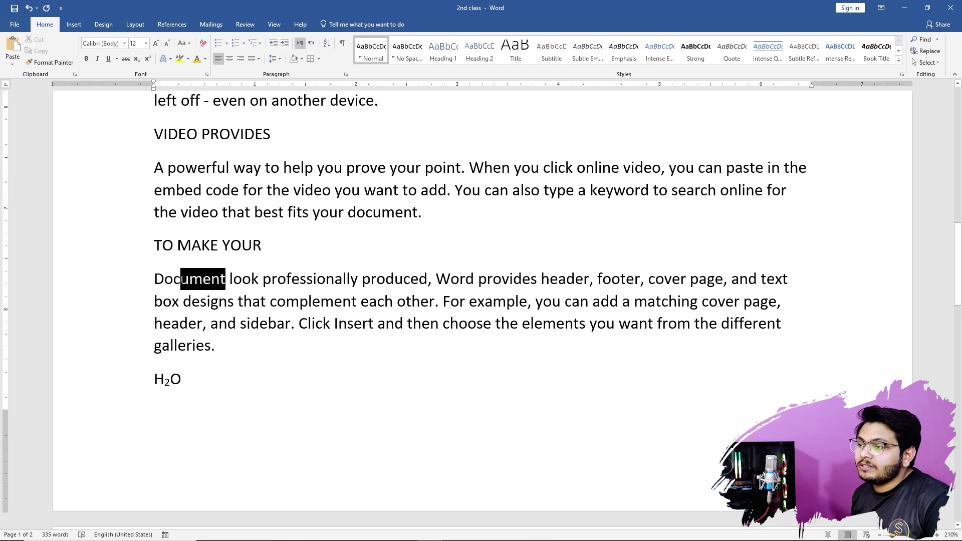
{"action": "left_click", "coordinate": [136, 59]}
{"action": "left_click", "coordinate": [210, 245]}
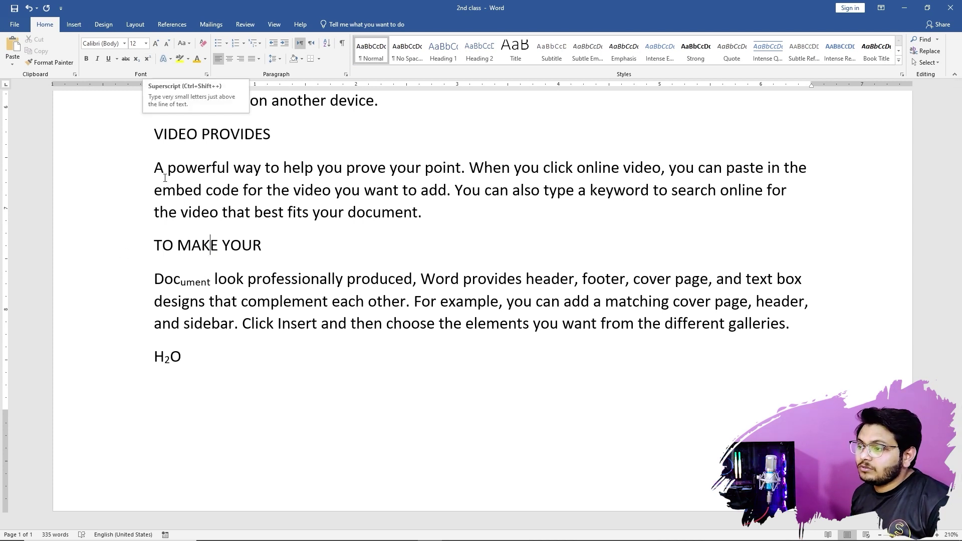
- Add the line "Today temp is 450" below the H2O line
{"action": "key", "text": "Return"}
{"action": "type", "text": "tio"}
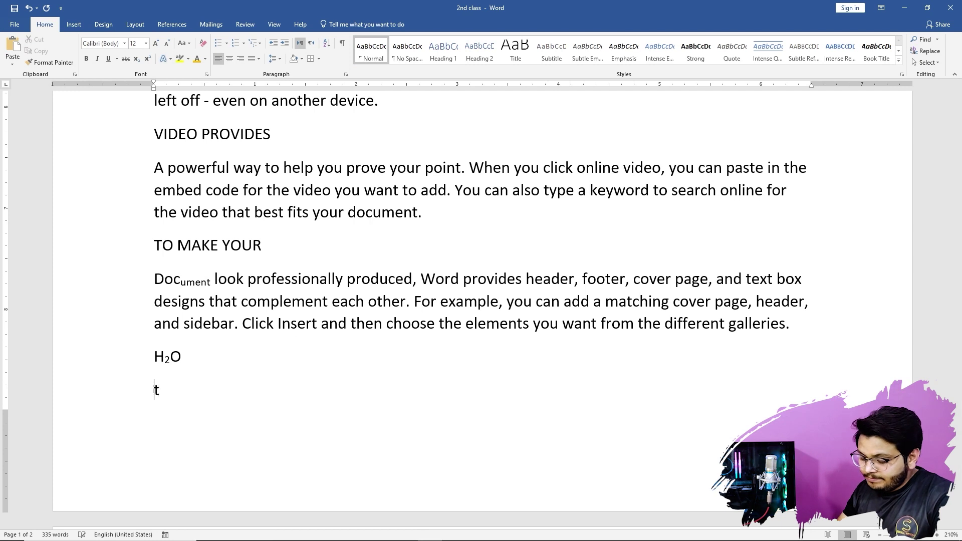
{"action": "key", "text": "BackSpace"}
{"action": "key", "text": "BackSpace"}
{"action": "key", "text": "BackSpace"}
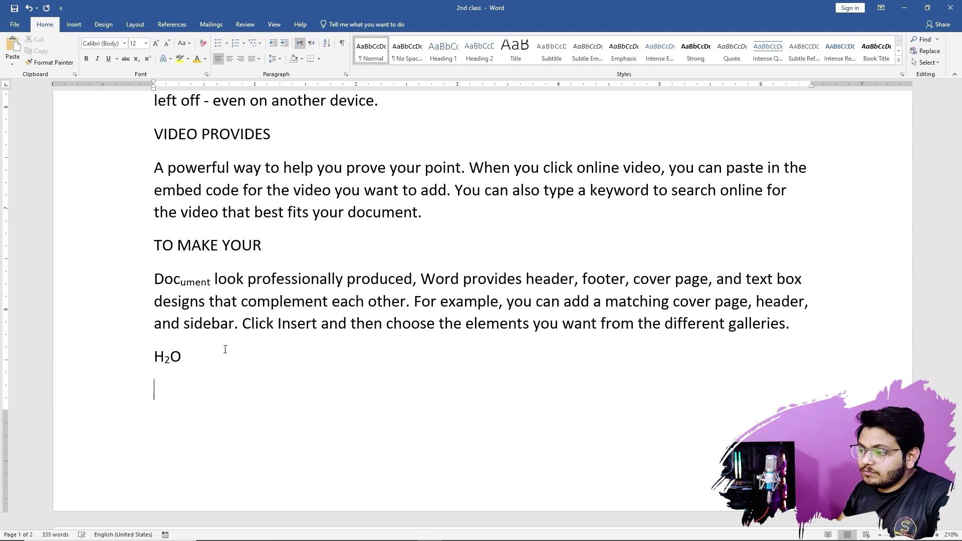
{"action": "type", "text": "To"}
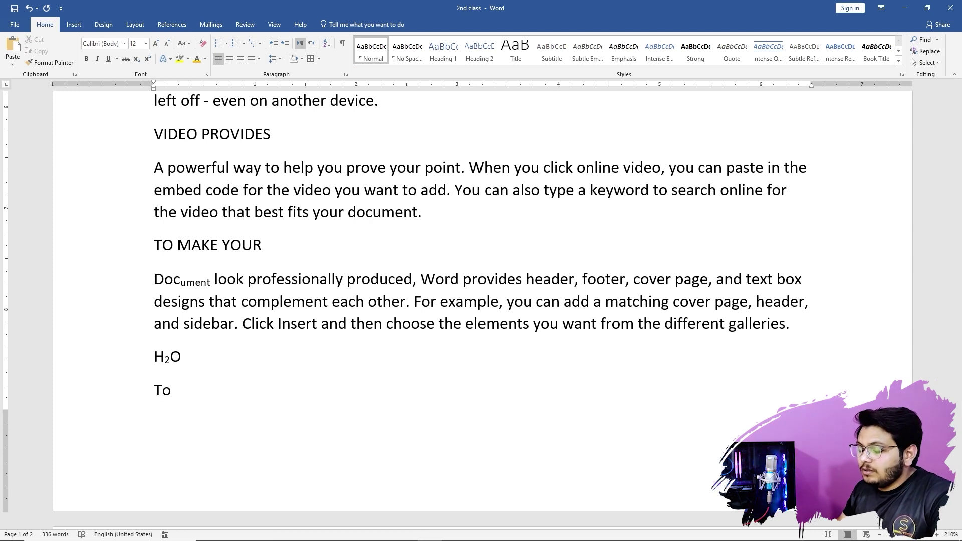
{"action": "type", "text": "day "}
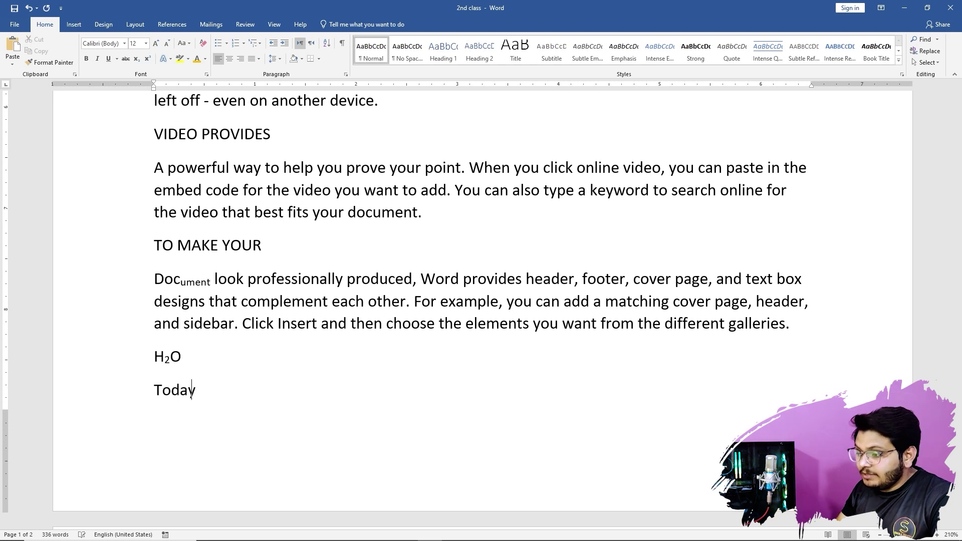
{"action": "type", "text": "tem"}
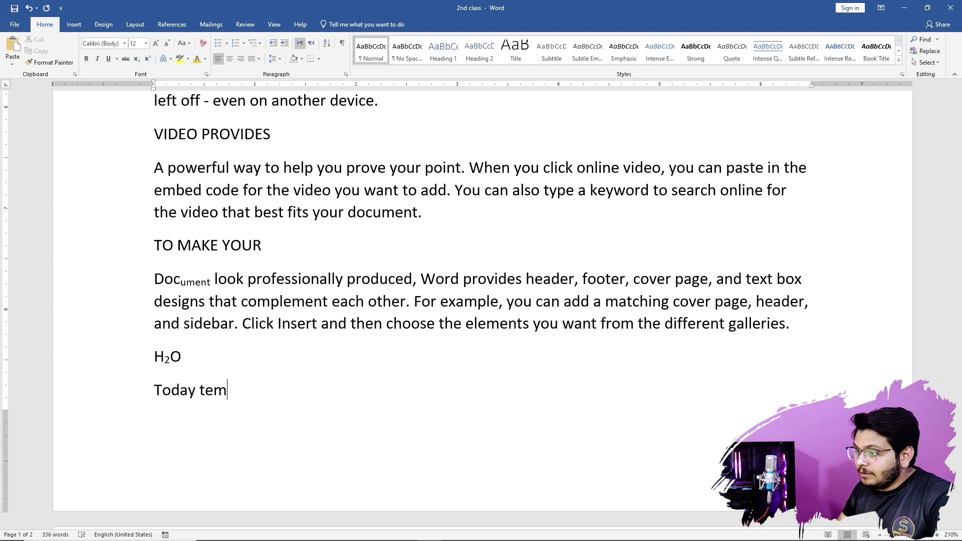
{"action": "type", "text": "p is 450"}
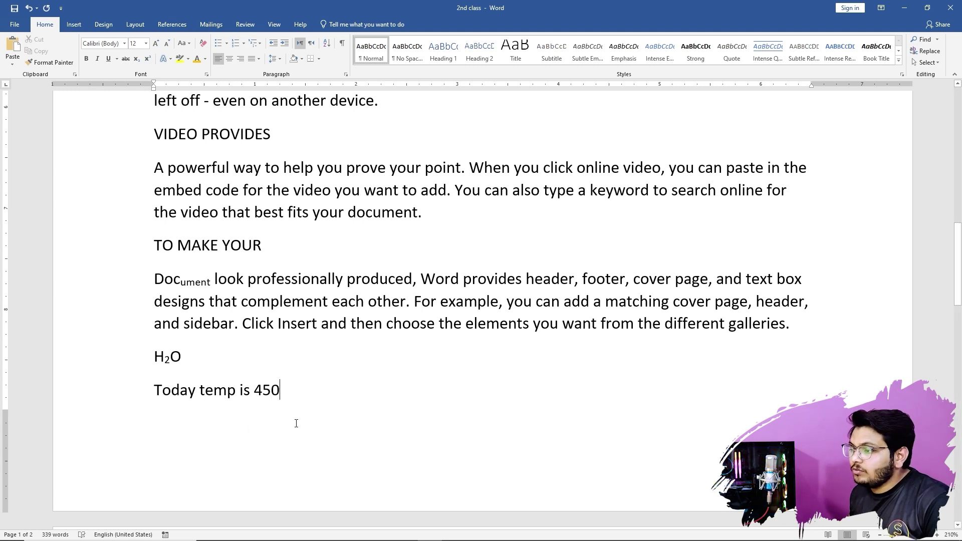
- Format the final 0 of 450 in the temperature line as superscript and clear the selection
{"action": "left_click_drag", "start_coordinate": [280, 391], "coordinate": [271, 391]}
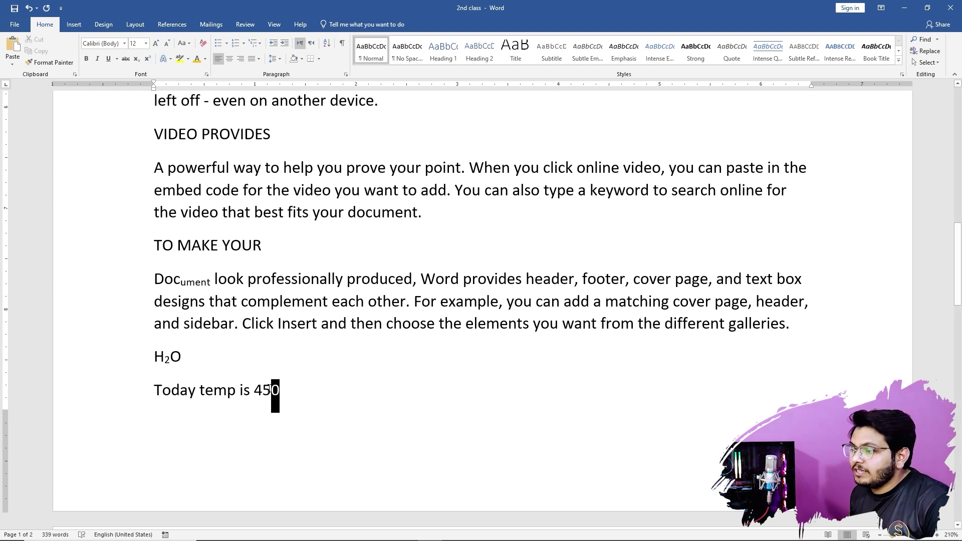
{"action": "left_click", "coordinate": [147, 58]}
{"action": "left_click", "coordinate": [363, 412]}
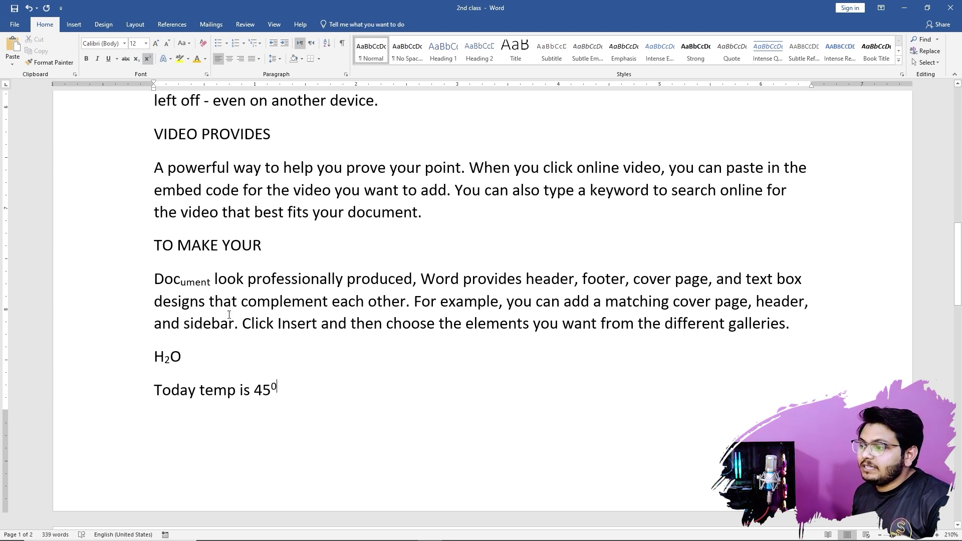
- Try entering "adas" after the superscript 0, delete it, and turn off superscript
{"action": "type", "text": "adas"}
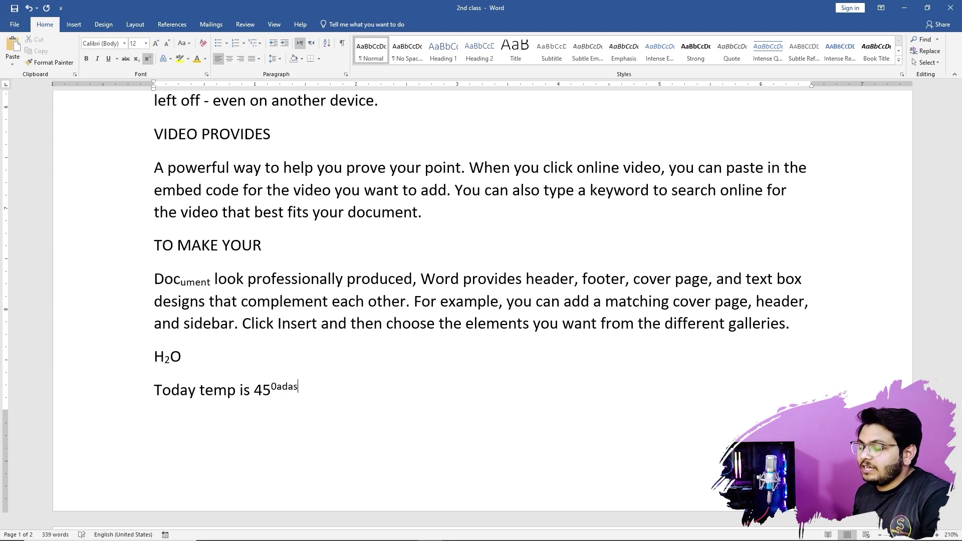
{"action": "key", "text": "BackSpace"}
{"action": "key", "text": "BackSpace"}
{"action": "key", "text": "BackSpace"}
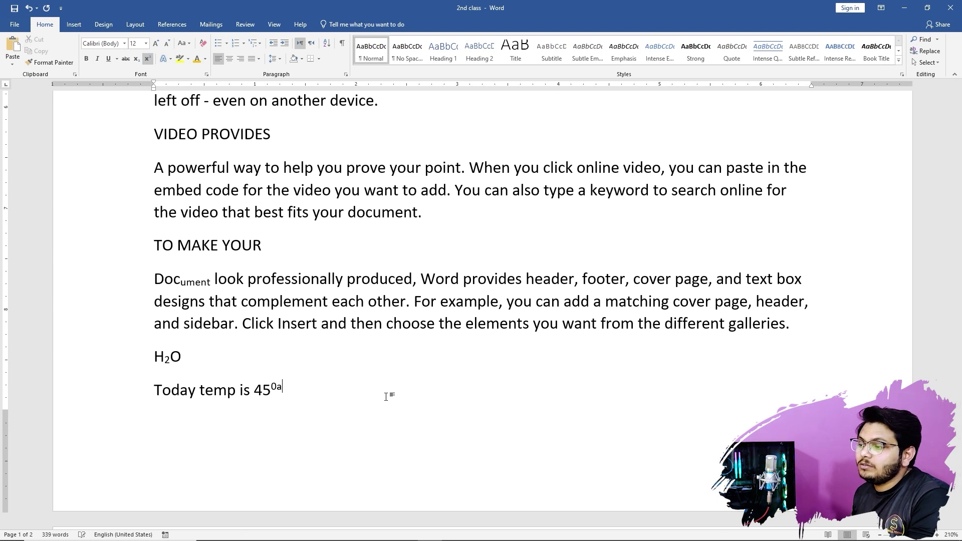
{"action": "key", "text": "BackSpace"}
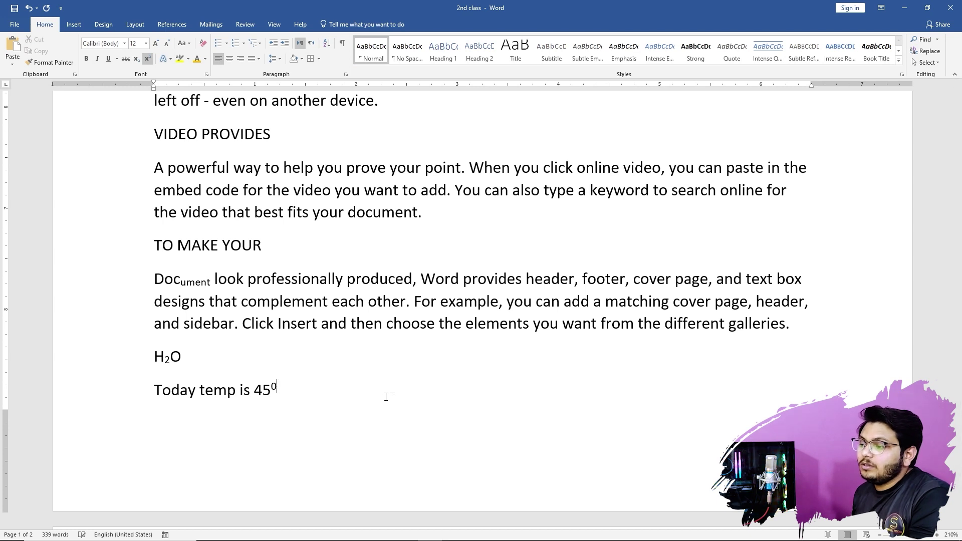
{"action": "left_click", "coordinate": [149, 59]}
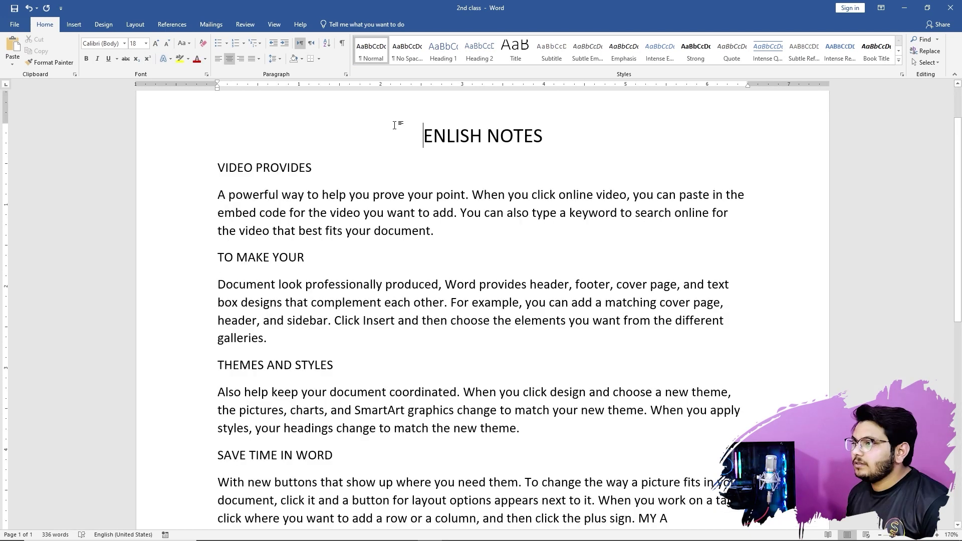
- Show the formatting marks and remove the space after every paragraph in the document
{"action": "left_click", "coordinate": [340, 43]}
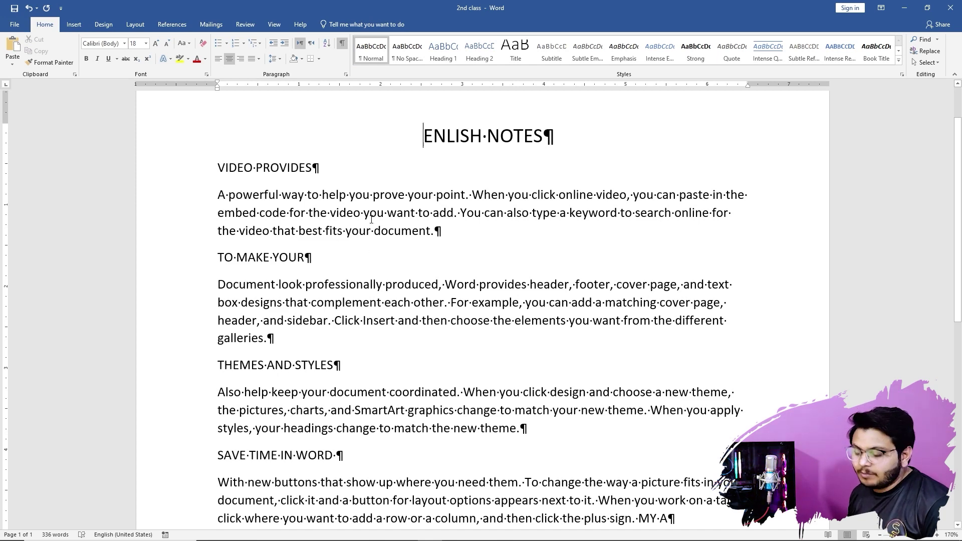
{"action": "key", "text": "ctrl+a"}
{"action": "left_click", "coordinate": [279, 59]}
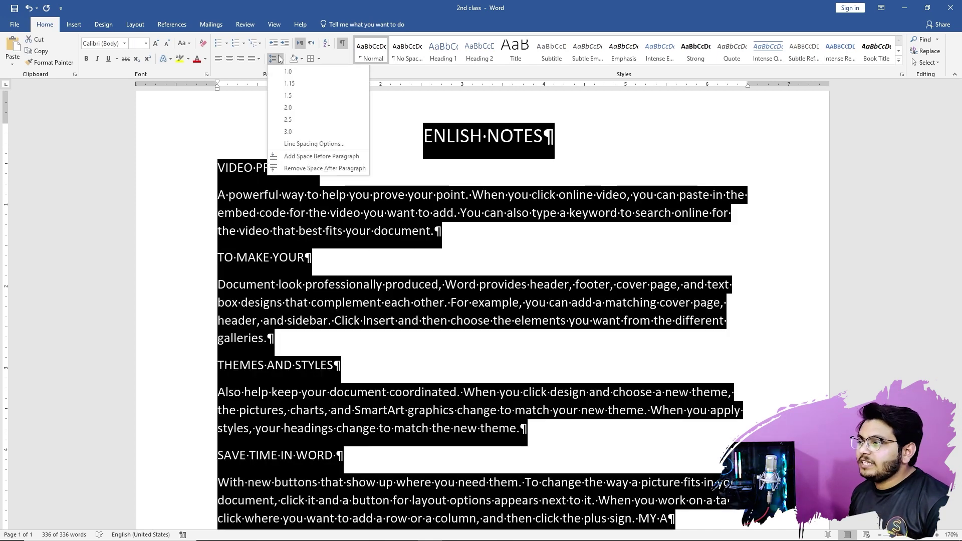
{"action": "left_click", "coordinate": [324, 168]}
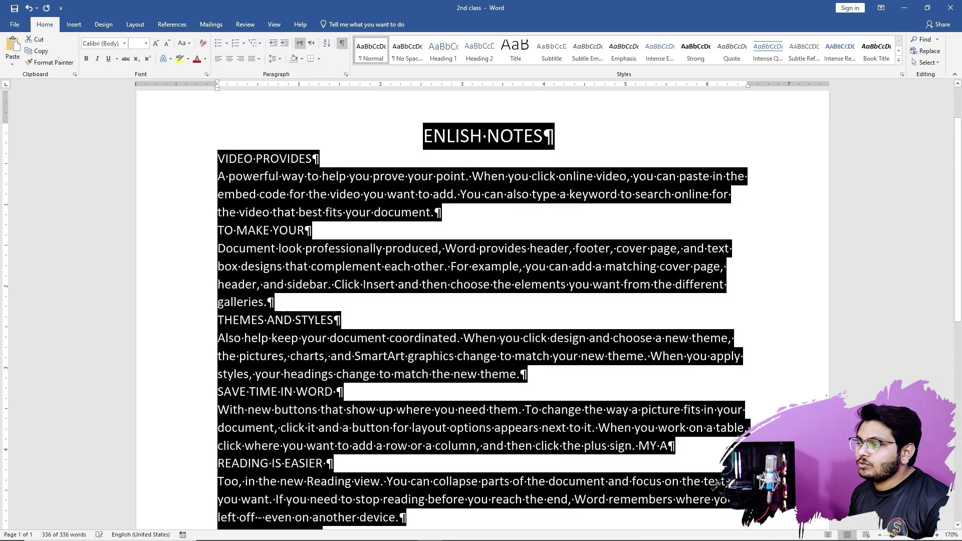
{"action": "left_click", "coordinate": [385, 266]}
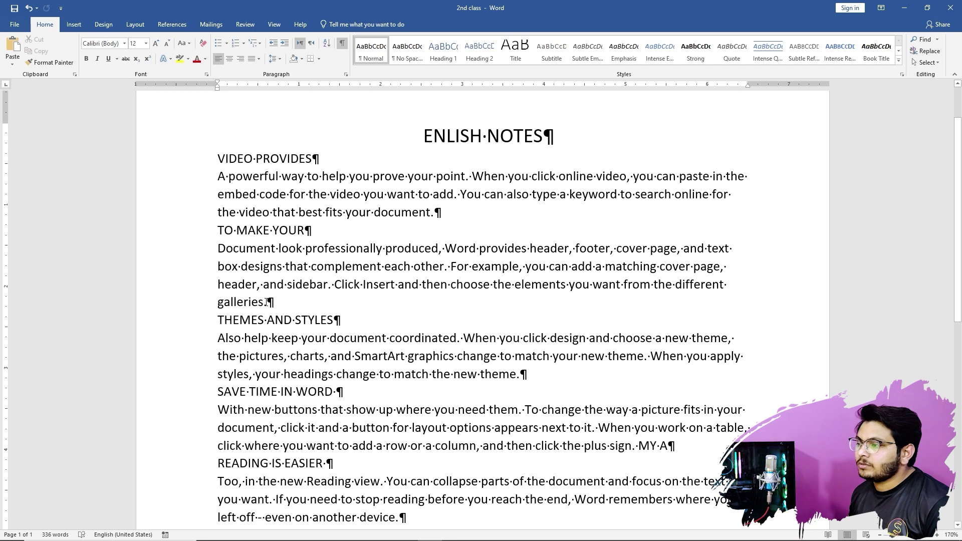
- Hide the formatting marks and place the cursor in the first TO MAKE YOUR paragraph
{"action": "left_click_drag", "start_coordinate": [268, 303], "coordinate": [264, 303]}
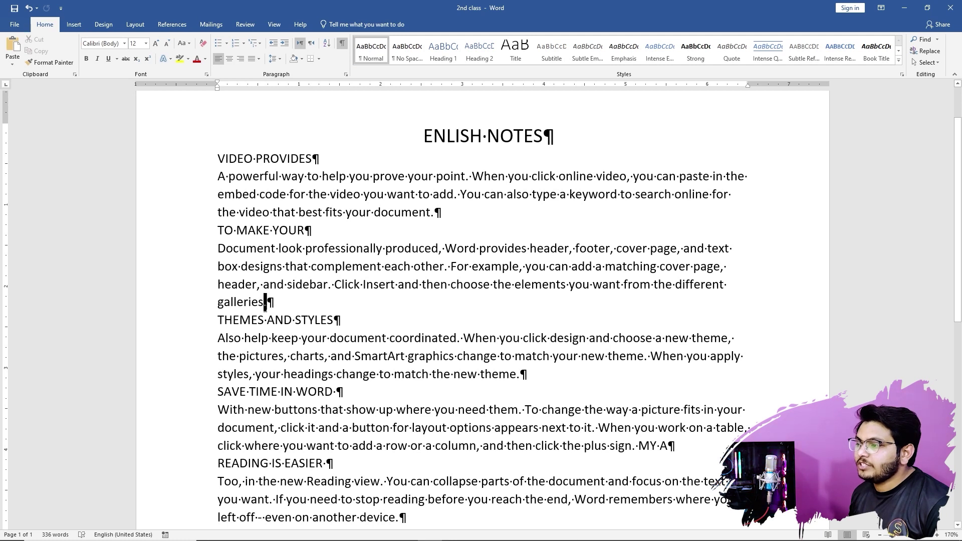
{"action": "left_click", "coordinate": [343, 44]}
{"action": "left_click", "coordinate": [332, 284]}
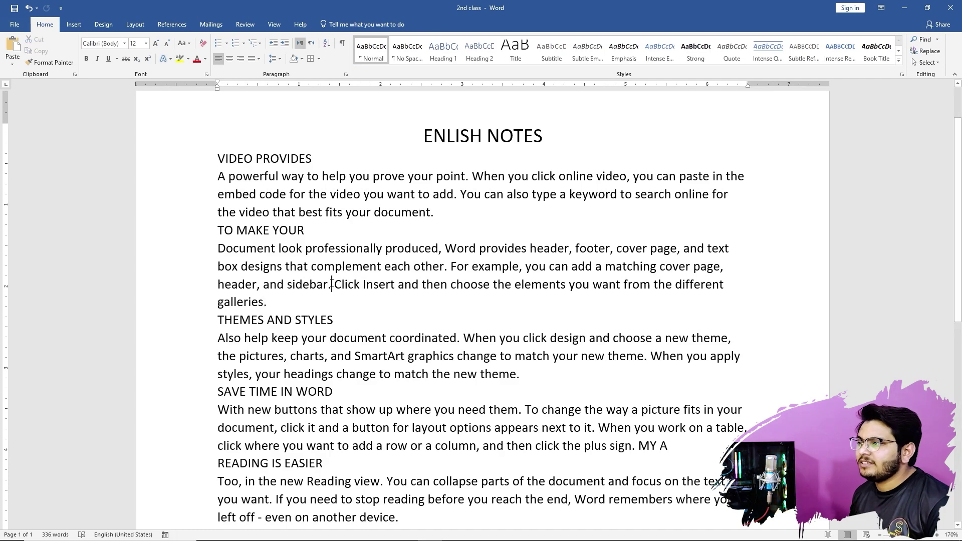
- Undo the latest edits, including the removal of space after all paragraphs
{"action": "key", "text": "ctrl+z"}
{"action": "key", "text": "ctrl+a"}
{"action": "scroll", "coordinate": [427, 220], "scroll_direction": "up", "scroll_amount": 4}
{"action": "left_click", "coordinate": [576, 228]}
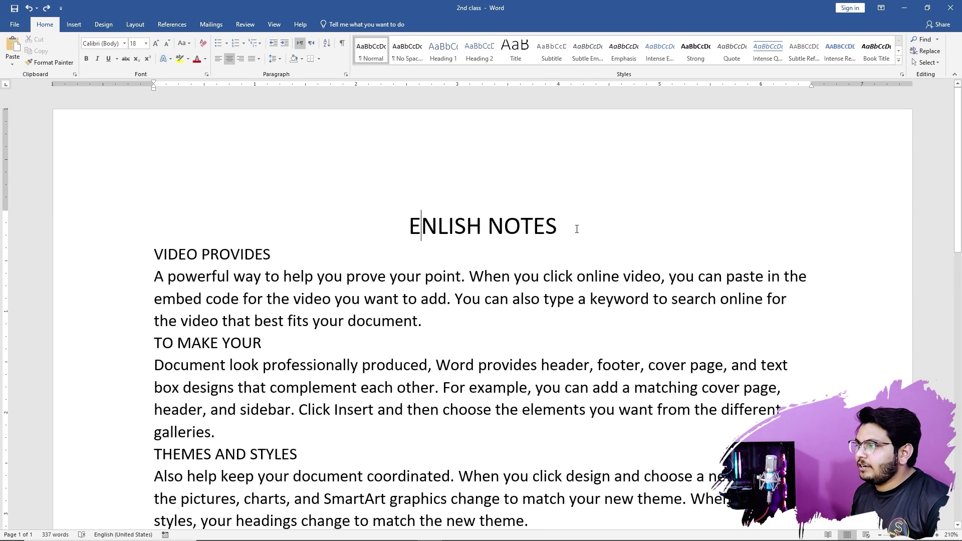
{"action": "scroll", "coordinate": [527, 220], "scroll_direction": "down", "scroll_amount": 3}
{"action": "scroll", "coordinate": [526, 217], "scroll_direction": "down", "scroll_amount": 2}
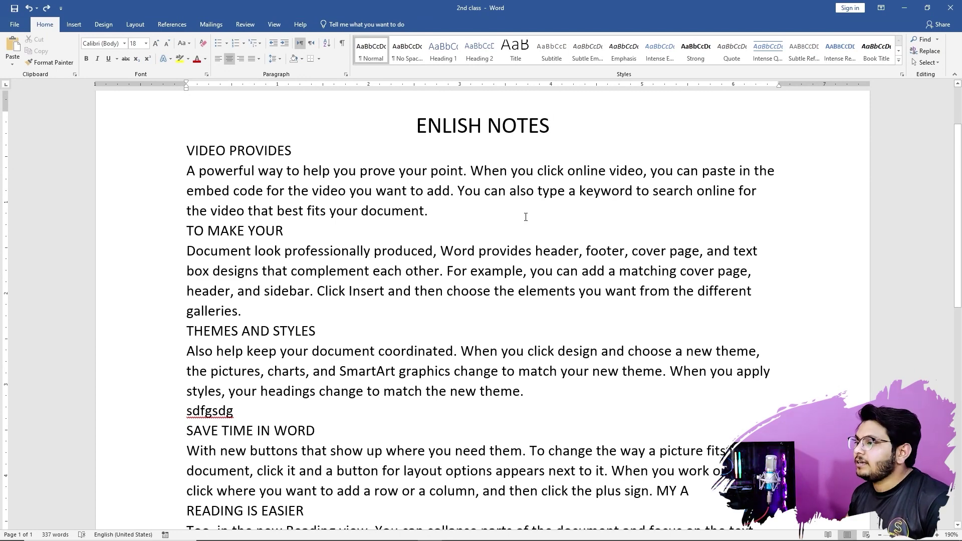
{"action": "key", "text": "ctrl+a"}
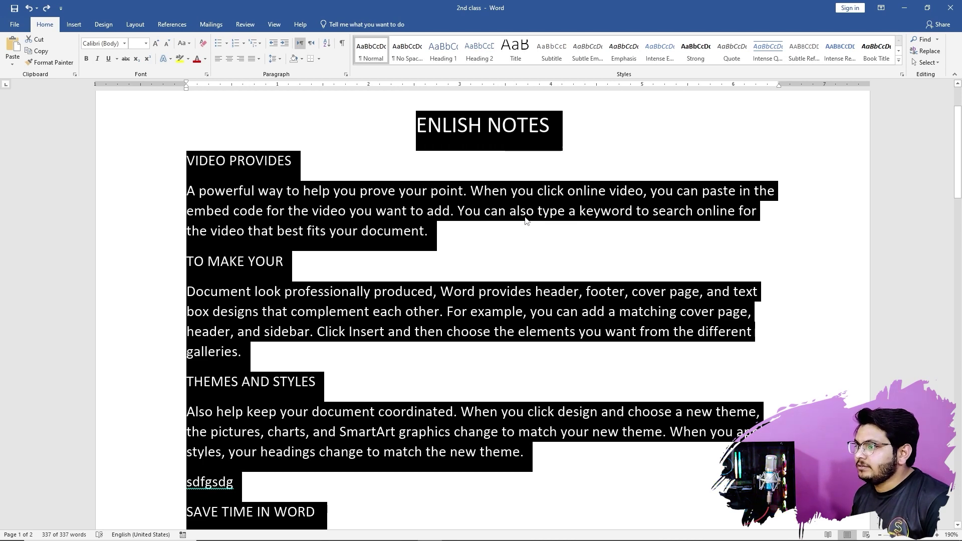
- Undo the earlier trial edits back to the left-aligned title and fully selected, justified text
{"action": "key", "text": "ctrl+z"}
{"action": "key", "text": "ctrl+z"}
{"action": "key", "text": "ctrl+z"}
{"action": "key", "text": "ctrl+z"}
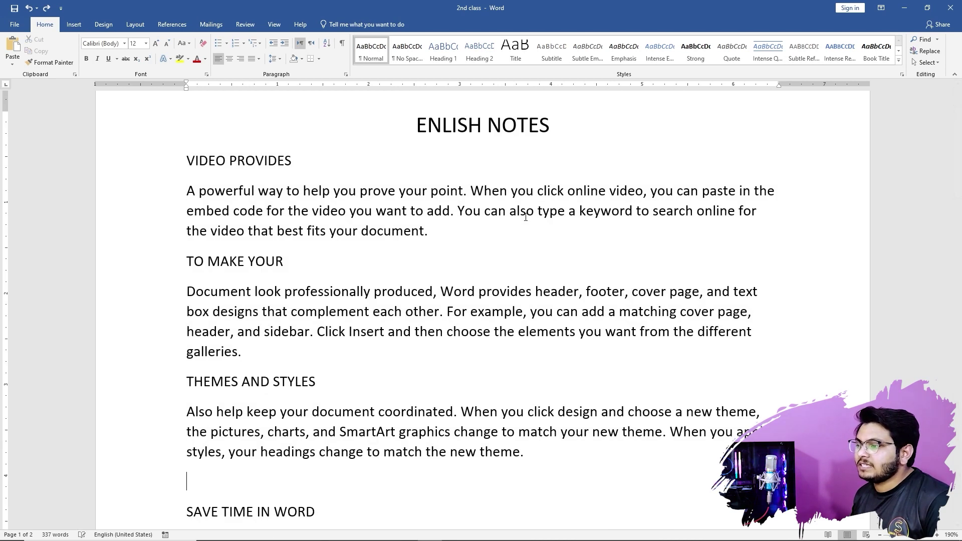
{"action": "key", "text": "ctrl+z"}
{"action": "key", "text": "ctrl+z"}
{"action": "key", "text": "ctrl+z"}
{"action": "key", "text": "ctrl+z"}
{"action": "key", "text": "ctrl+z"}
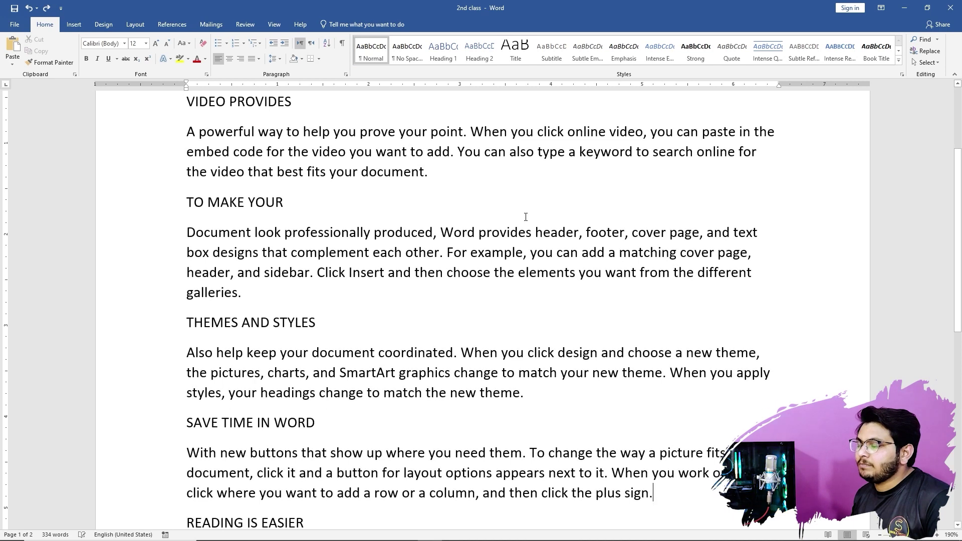
{"action": "key", "text": "ctrl+z"}
{"action": "key", "text": "ctrl+z"}
{"action": "key", "text": "ctrl+z"}
{"action": "key", "text": "ctrl+z"}
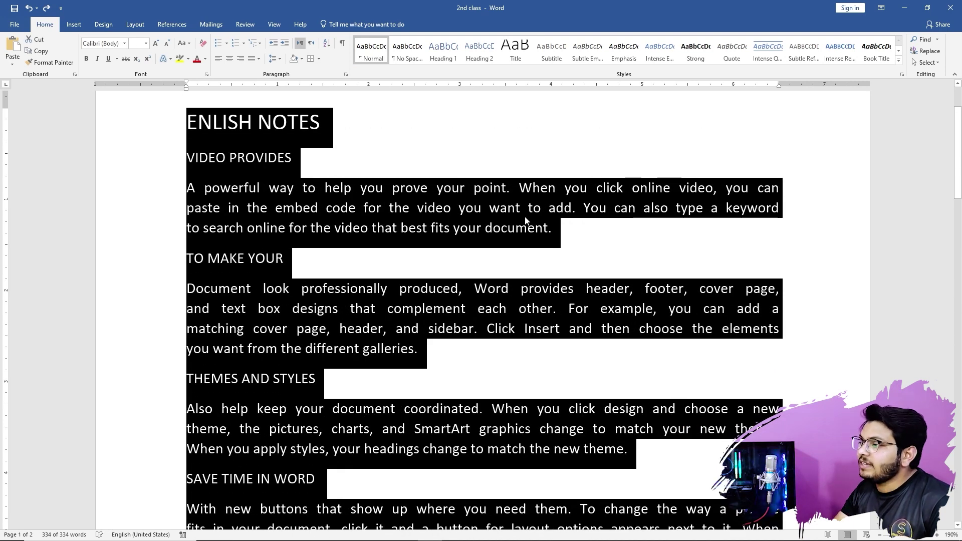
- Redo the trial edits through the removal of paragraph spacing, and undo that spacing change again
{"action": "key", "text": "ctrl+z"}
{"action": "key", "text": "ctrl+z"}
{"action": "key", "text": "ctrl+z"}
{"action": "key", "text": "ctrl+z"}
{"action": "key", "text": "ctrl+z"}
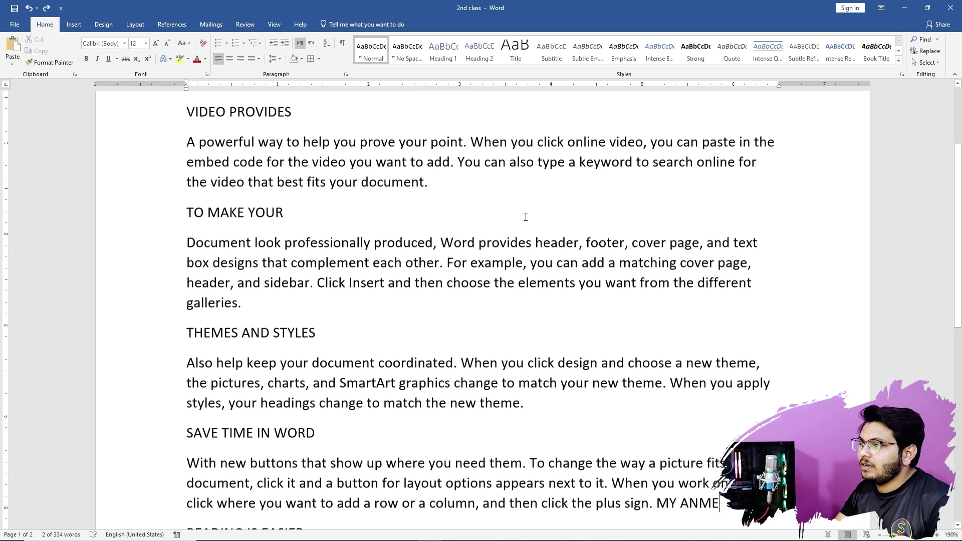
{"action": "key", "text": "ctrl+z"}
{"action": "key", "text": "ctrl+z"}
{"action": "key", "text": "ctrl+z"}
{"action": "key", "text": "ctrl+z"}
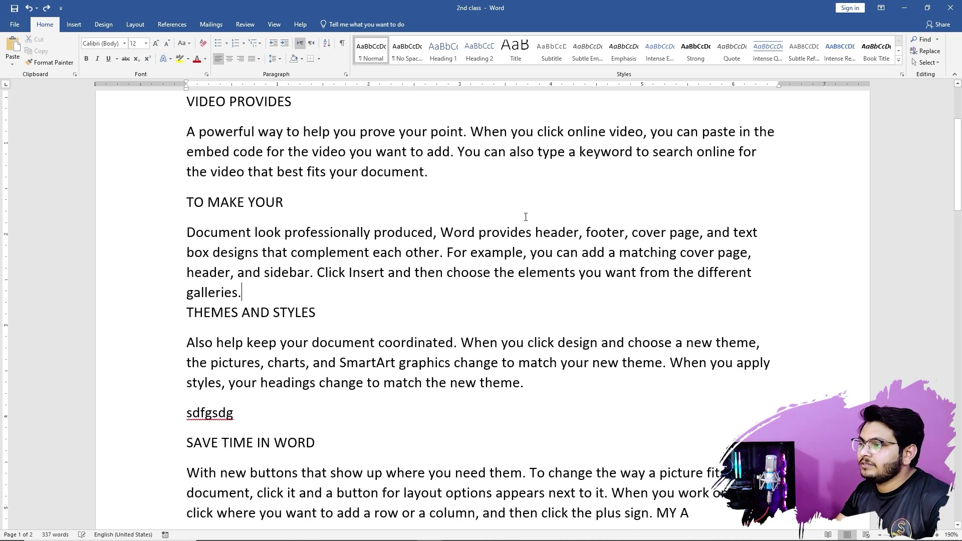
{"action": "key", "text": "ctrl+z"}
{"action": "key", "text": "ctrl+z"}
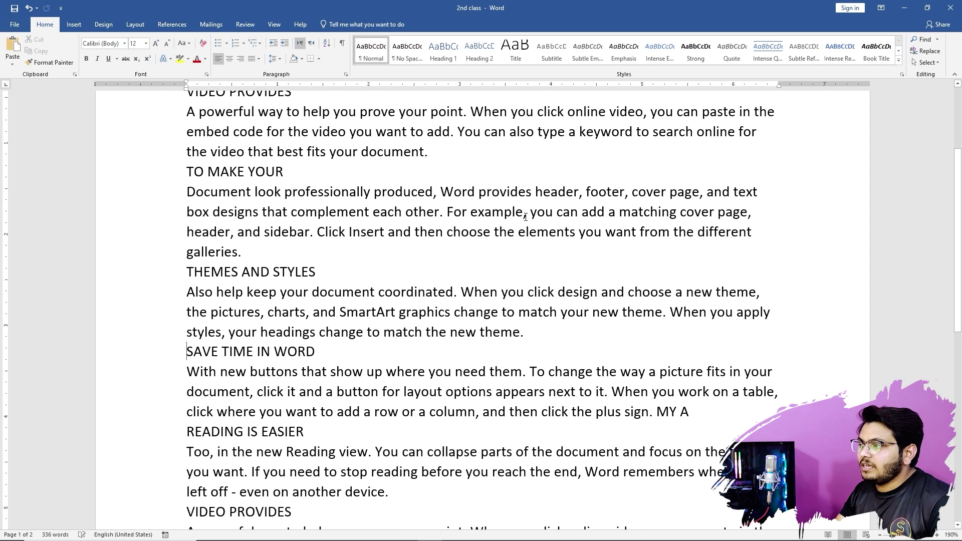
{"action": "key", "text": "ctrl+z"}
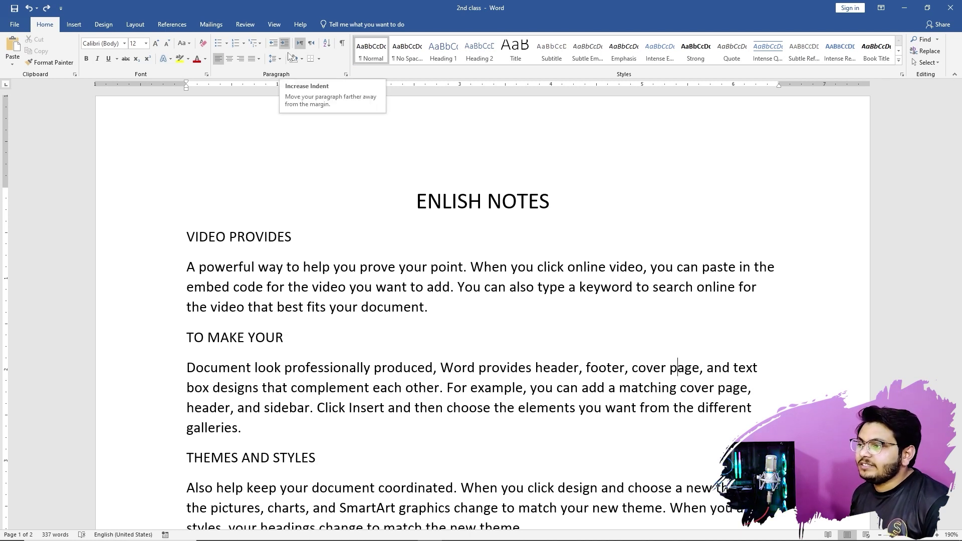
- Indent the first paragraph under VIDEO PROVIDES by 1 inch and bring it back to the margin
{"action": "left_click", "coordinate": [300, 205]}
{"action": "left_click", "coordinate": [187, 267]}
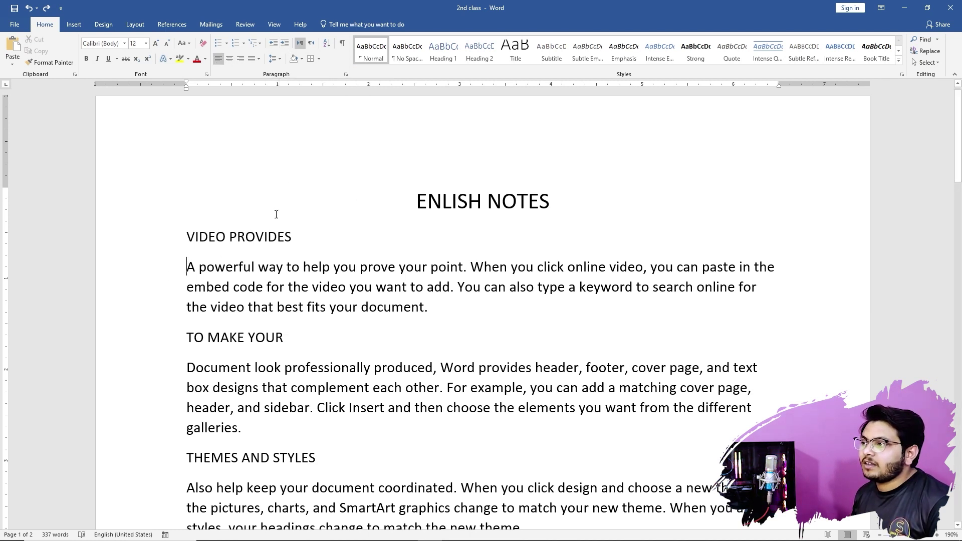
{"action": "left_click", "coordinate": [285, 45]}
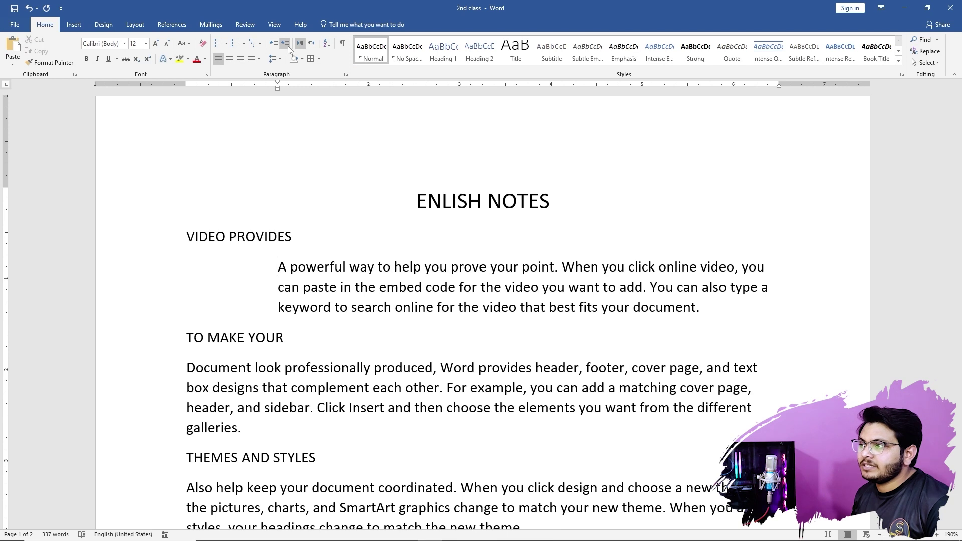
{"action": "left_click", "coordinate": [273, 45]}
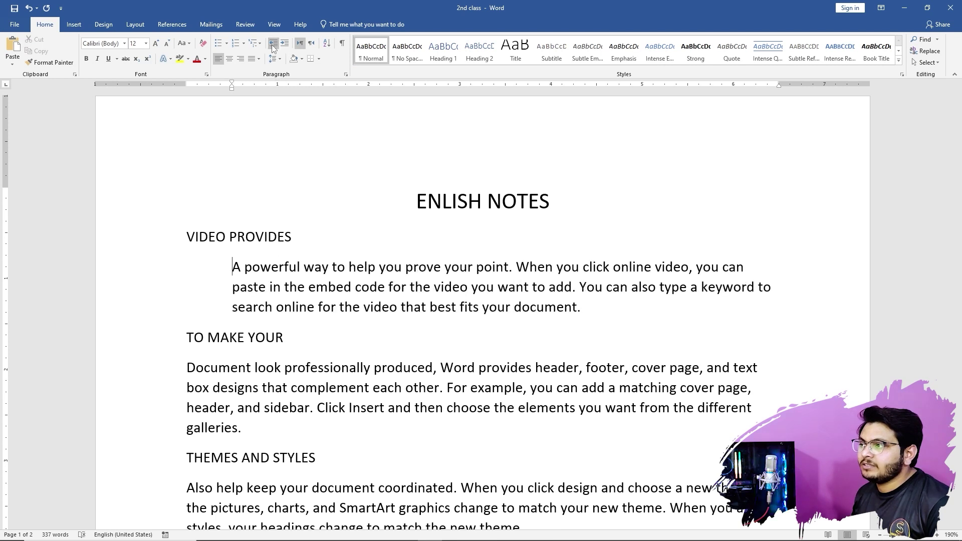
{"action": "left_click", "coordinate": [273, 44]}
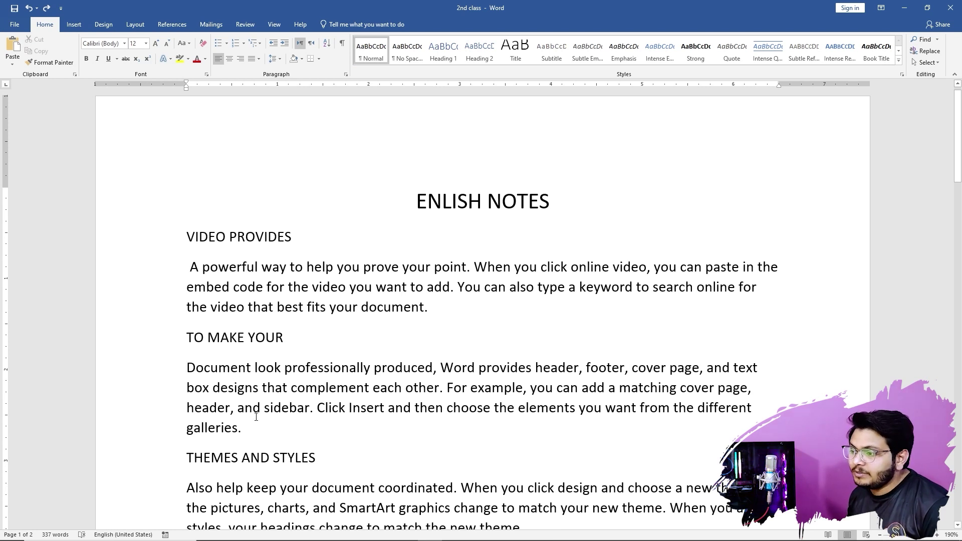
- Push the first line of the TO MAKE YOUR paragraph about 4 inches inward with repeated tab spacing
{"action": "key", "text": "Tab"}
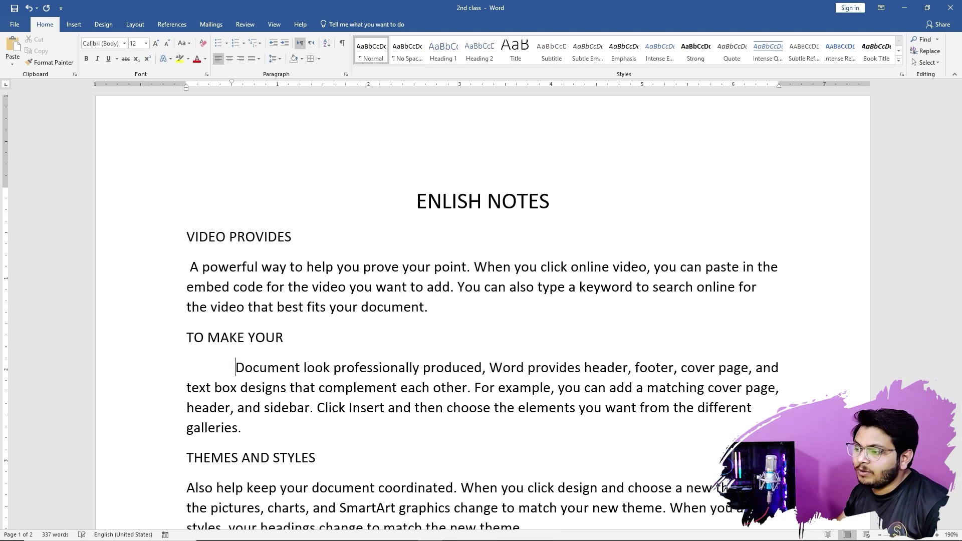
{"action": "key", "text": "Tab"}
{"action": "key", "text": "Tab"}
{"action": "key", "text": "Tab"}
{"action": "key", "text": "Tab"}
{"action": "key", "text": "Tab"}
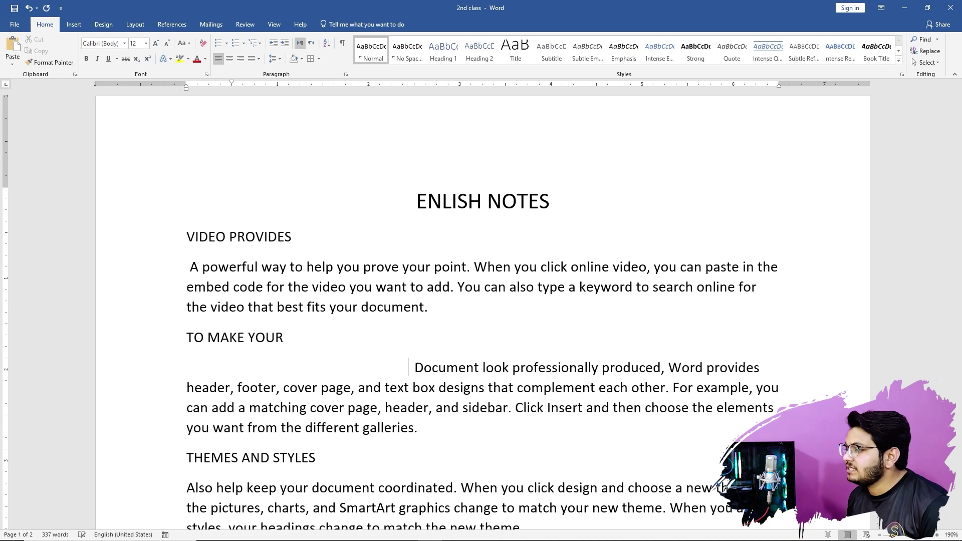
{"action": "key", "text": "Tab"}
{"action": "key", "text": "Tab"}
- Indent the paragraphs under THEMES AND STYLES and SAVE TIME IN WORD with repeated tab spacing
{"action": "scroll", "coordinate": [197, 366], "scroll_direction": "down", "scroll_amount": 3}
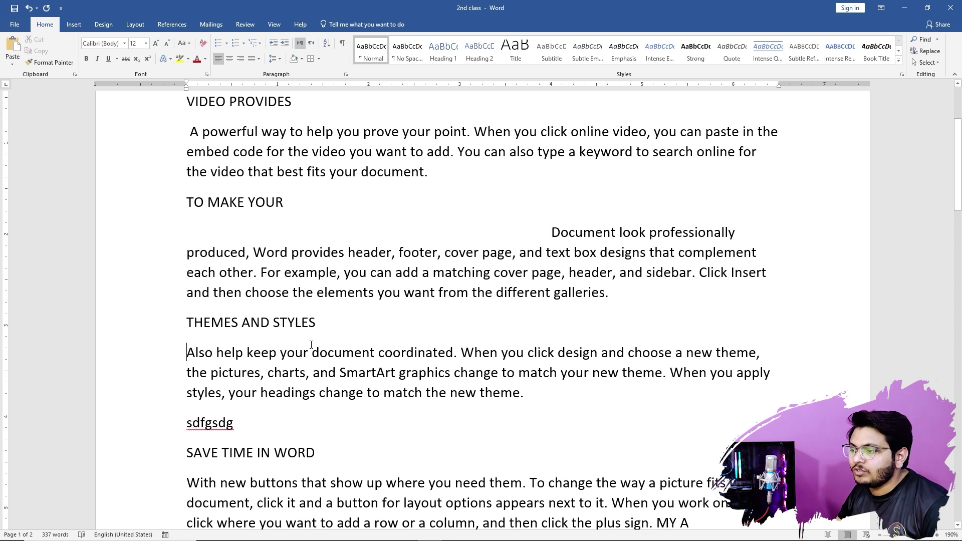
{"action": "key", "text": "Tab"}
{"action": "key", "text": "Tab"}
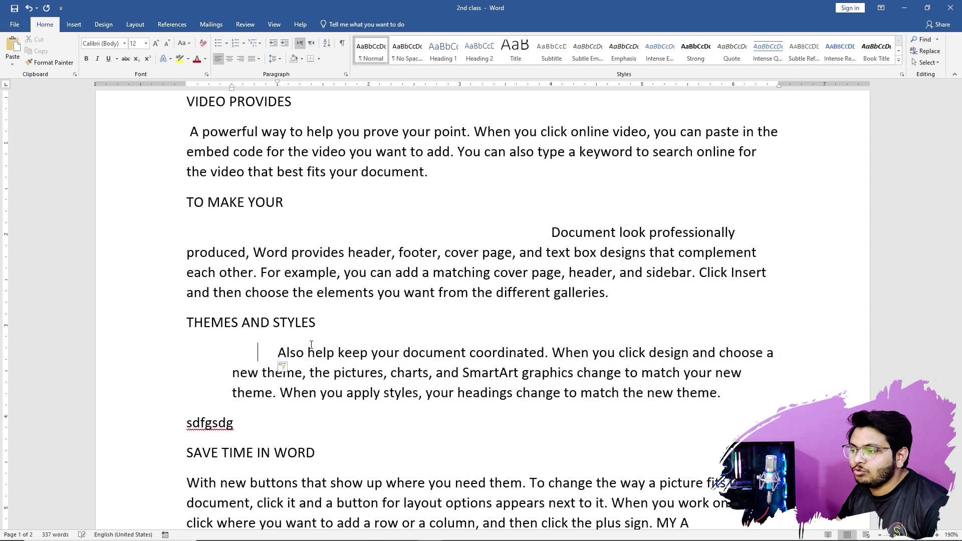
{"action": "key", "text": "Tab"}
{"action": "key", "text": "Tab"}
{"action": "key", "text": "Tab"}
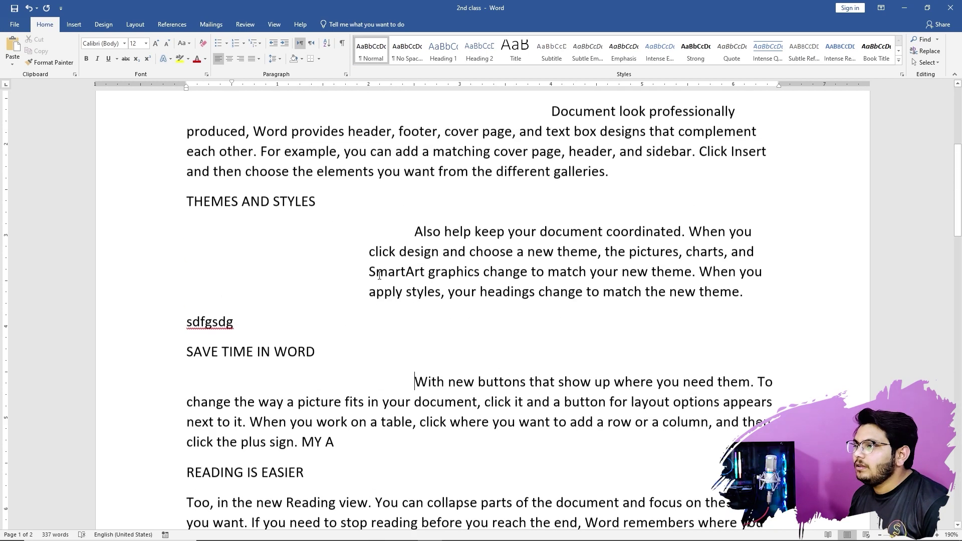
- Undo the tab indents and all earlier trial edits back to the original left-aligned ENLISH NOTES title
{"action": "scroll", "coordinate": [379, 276], "scroll_direction": "up", "scroll_amount": 1}
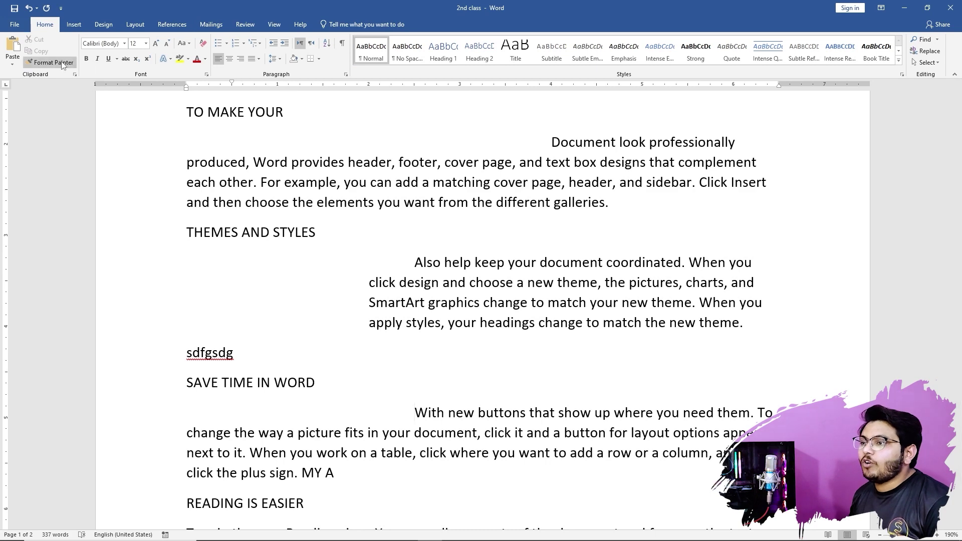
{"action": "key", "text": "ctrl+z"}
{"action": "key", "text": "ctrl+z"}
{"action": "key", "text": "ctrl+z"}
{"action": "key", "text": "ctrl+z"}
{"action": "key", "text": "ctrl+z"}
{"action": "key", "text": "ctrl+z"}
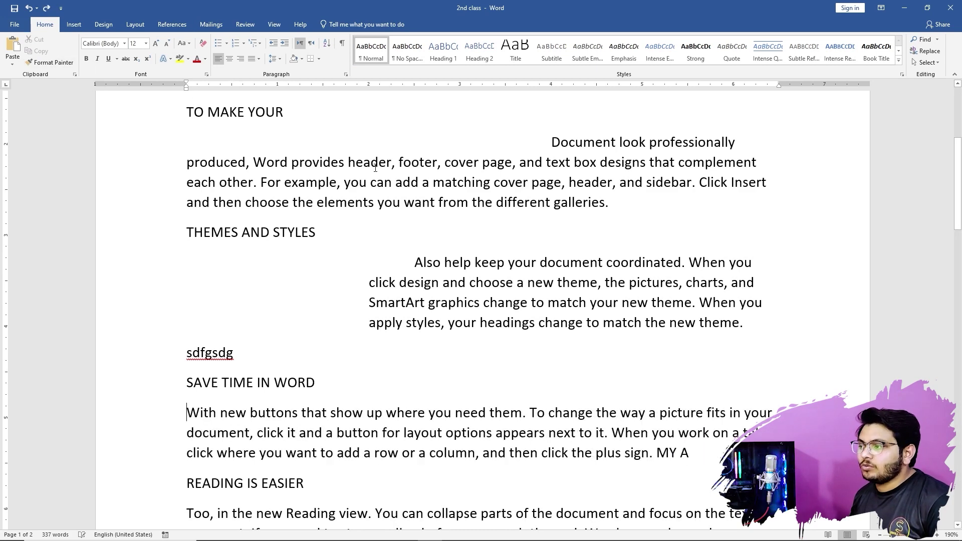
{"action": "key", "text": "ctrl+z"}
{"action": "key", "text": "ctrl+z"}
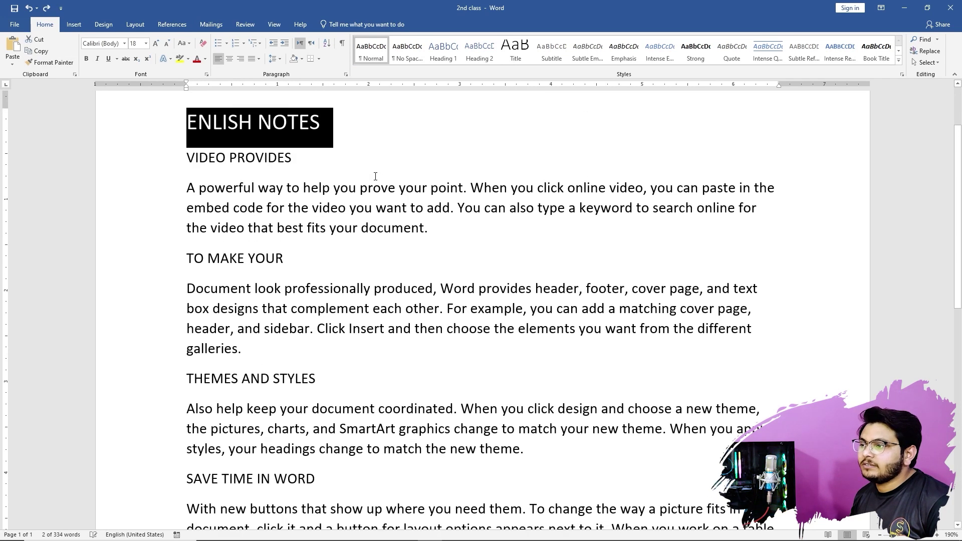
- Justify all the text in the document and center the ENLISH NOTES title
{"action": "key", "text": "ctrl+a"}
{"action": "left_click", "coordinate": [368, 210]}
{"action": "scroll", "coordinate": [368, 210], "scroll_direction": "up", "scroll_amount": 3}
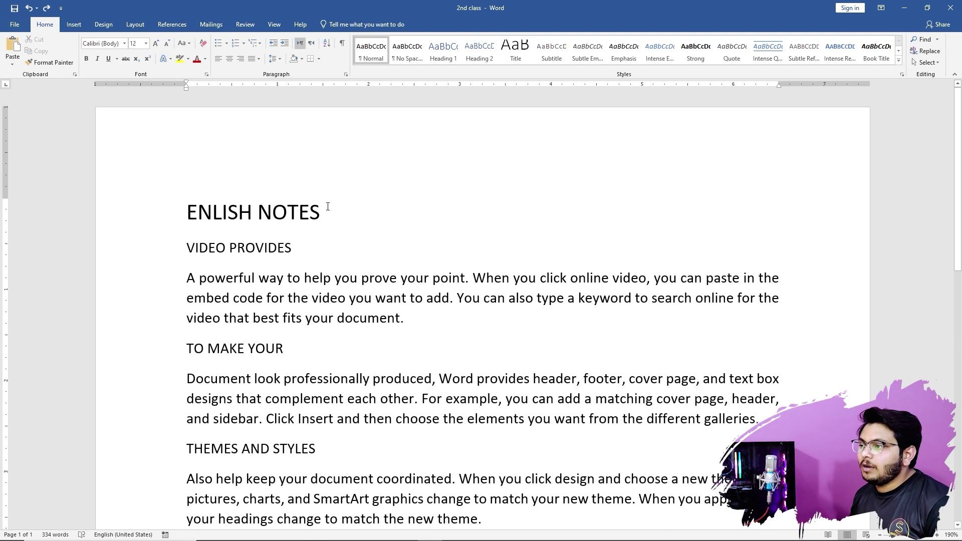
{"action": "left_click", "coordinate": [159, 200]}
{"action": "left_click", "coordinate": [229, 59]}
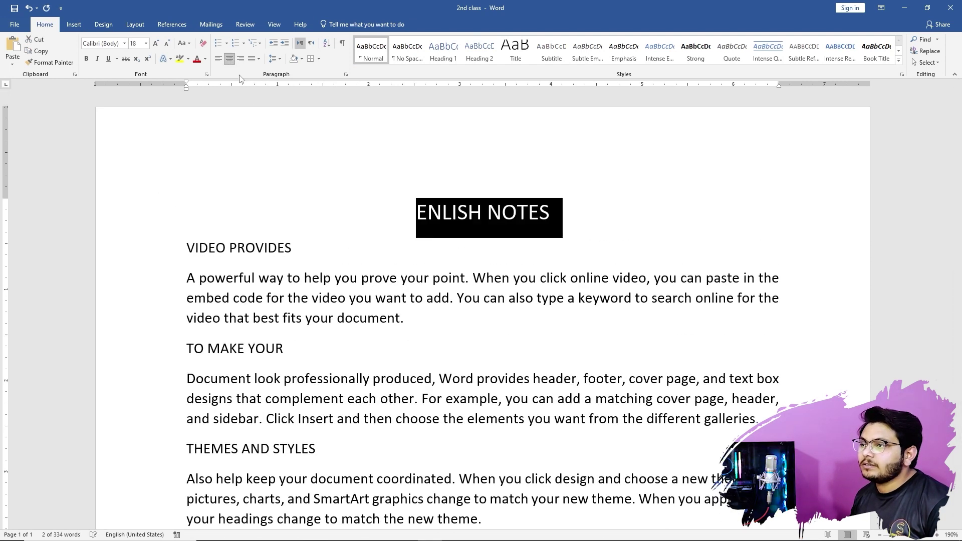
- Make the first VIDEO PROVIDES heading bold and underlined, and enlarge it to 14 pt
{"action": "key", "text": "Left"}
{"action": "key", "text": "Down"}
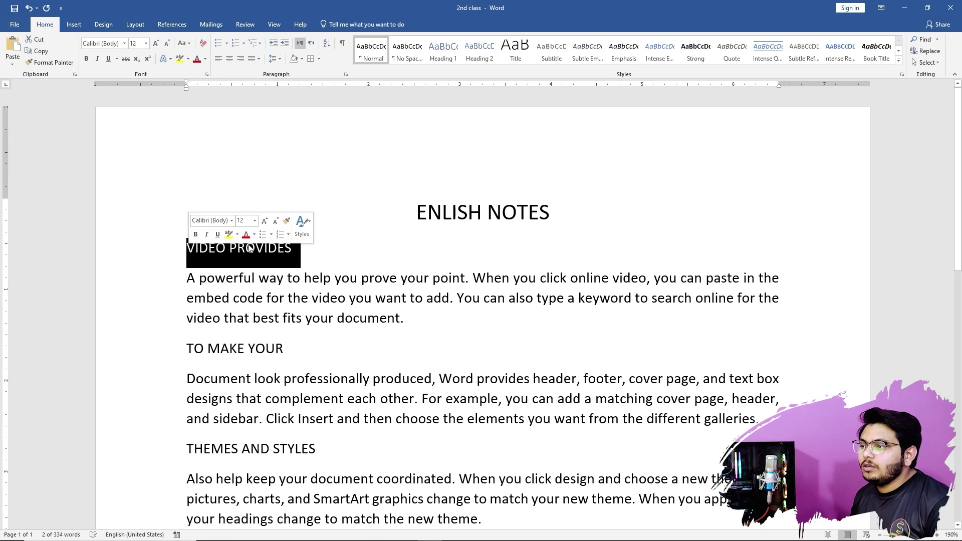
{"action": "left_click", "coordinate": [290, 254]}
{"action": "left_click_drag", "start_coordinate": [290, 254], "coordinate": [187, 248]}
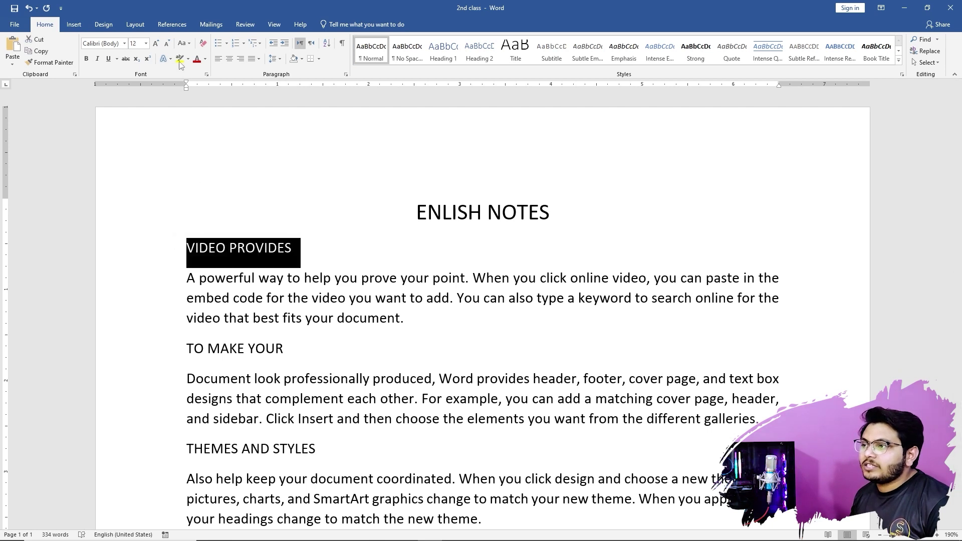
{"action": "left_click", "coordinate": [86, 58]}
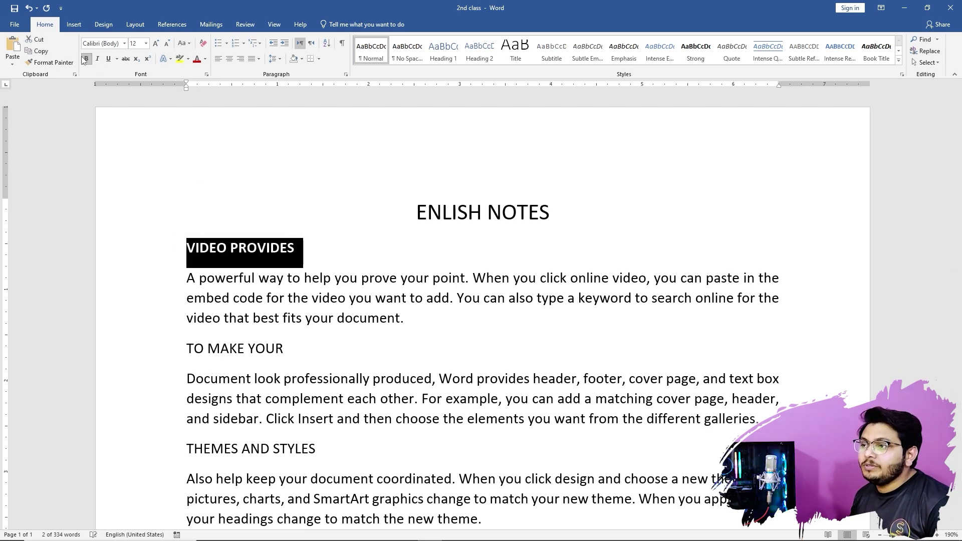
{"action": "left_click", "coordinate": [110, 58]}
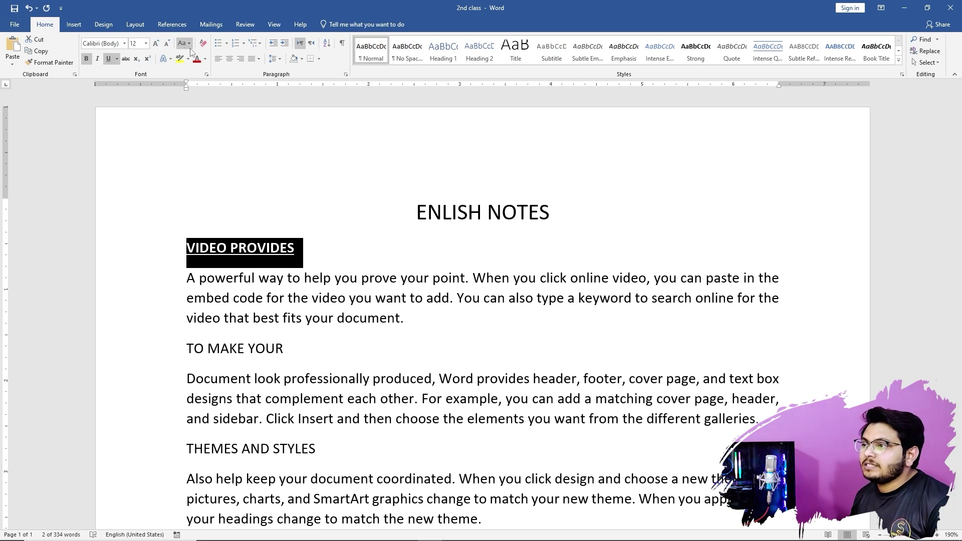
{"action": "left_click", "coordinate": [156, 42]}
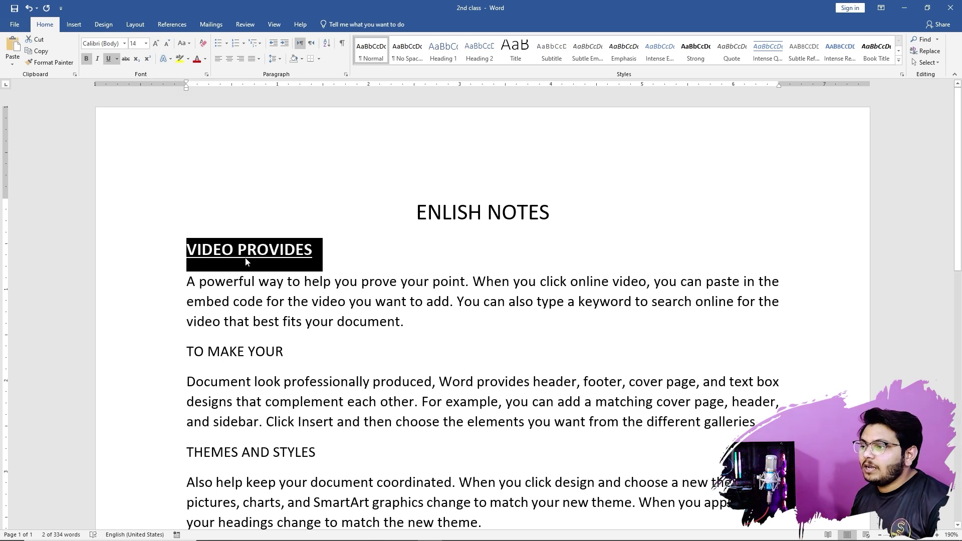
- Change the font color of the first VIDEO PROVIDES heading to the standard orange
{"action": "left_click", "coordinate": [288, 257]}
{"action": "triple_click", "coordinate": [265, 352]}
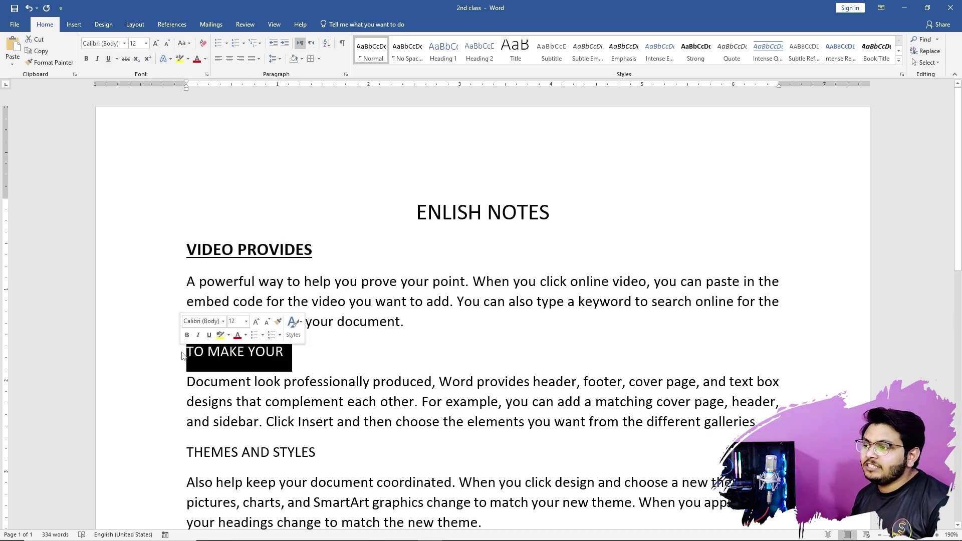
{"action": "scroll", "coordinate": [350, 274], "scroll_direction": "down", "scroll_amount": 3}
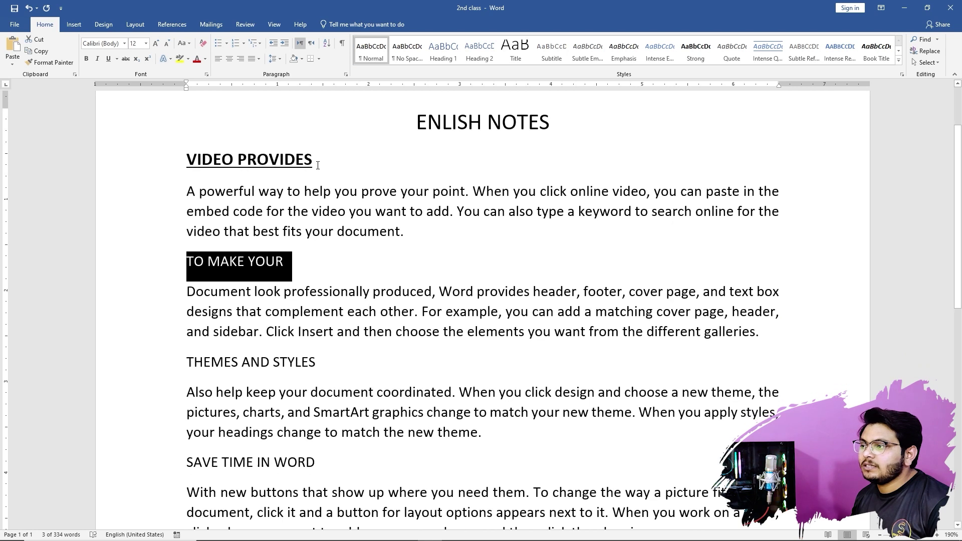
{"action": "left_click_drag", "start_coordinate": [318, 162], "coordinate": [193, 139]}
{"action": "left_click", "coordinate": [316, 159]}
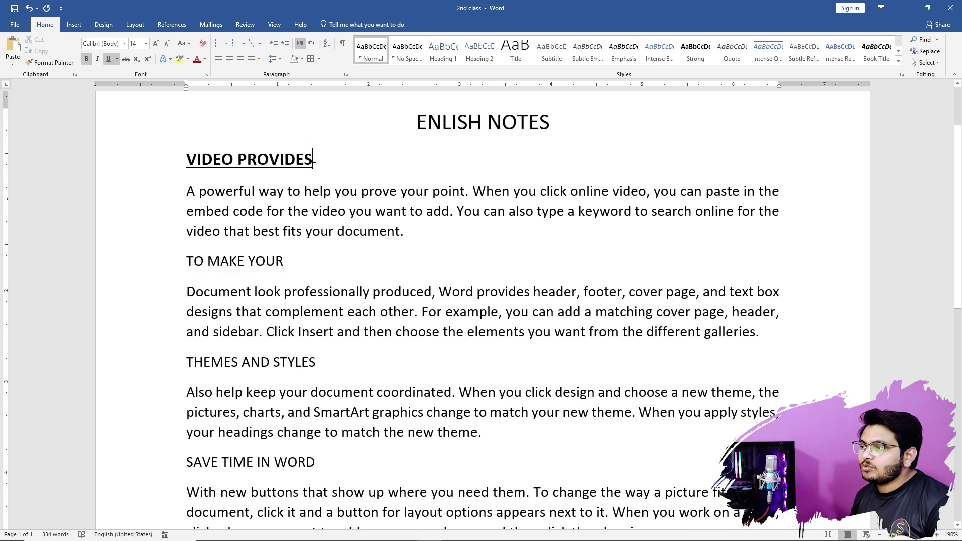
{"action": "left_click_drag", "start_coordinate": [316, 159], "coordinate": [170, 144]}
{"action": "left_click", "coordinate": [415, 122]}
{"action": "left_click_drag", "start_coordinate": [313, 159], "coordinate": [189, 160]}
{"action": "left_click", "coordinate": [205, 58]}
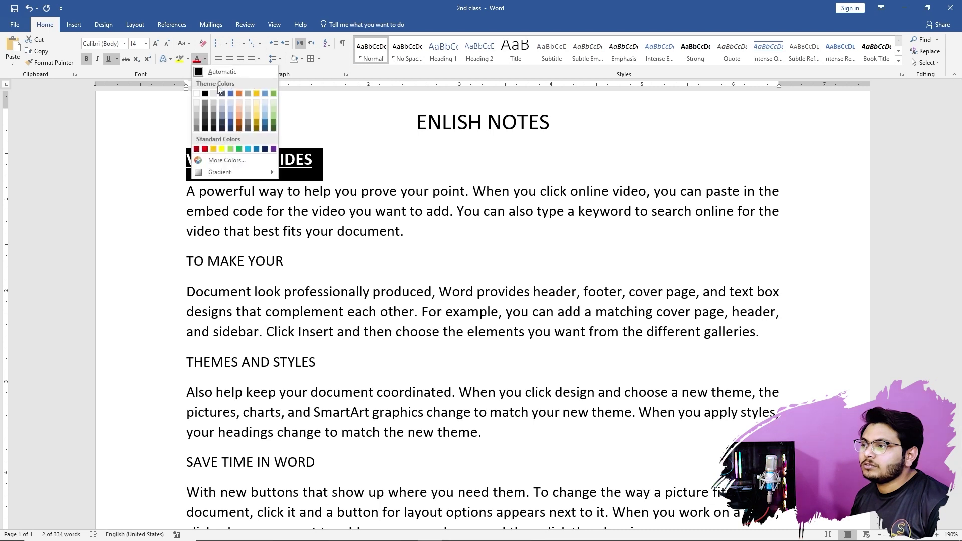
{"action": "left_click", "coordinate": [214, 150]}
{"action": "left_click", "coordinate": [296, 159]}
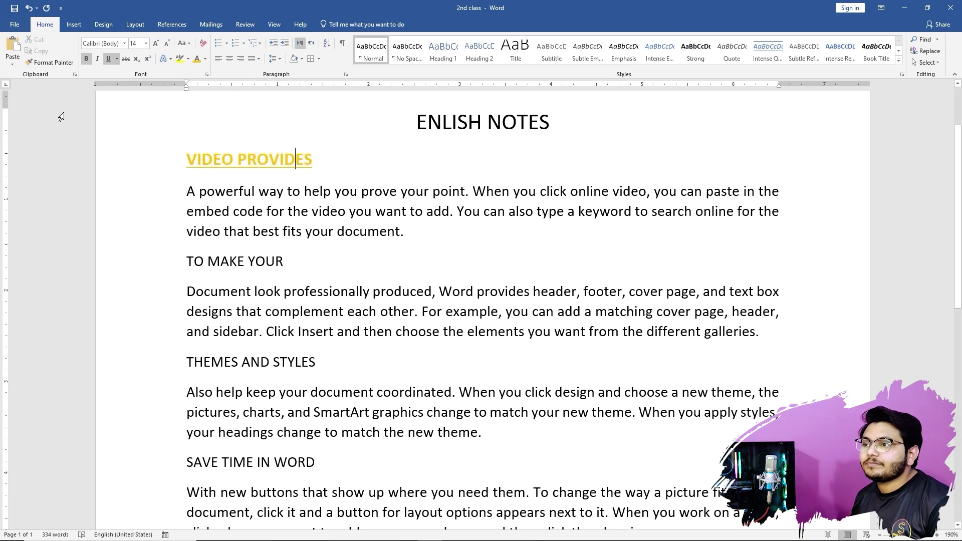
- Copy the first VIDEO PROVIDES heading's formatting onto the TO MAKE YOUR heading below it with Format Painter
{"action": "left_click_drag", "start_coordinate": [317, 165], "coordinate": [296, 160]}
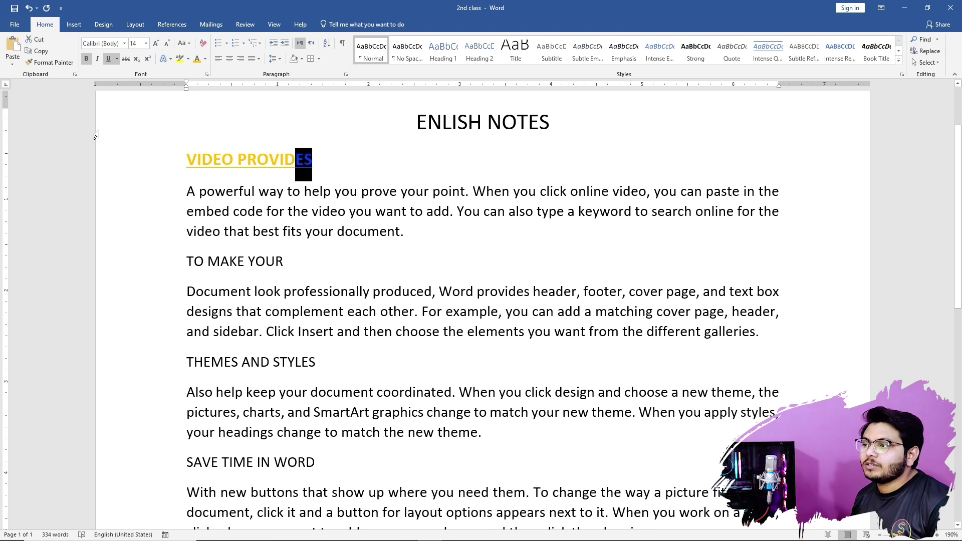
{"action": "left_click", "coordinate": [324, 173]}
{"action": "triple_click", "coordinate": [215, 161]}
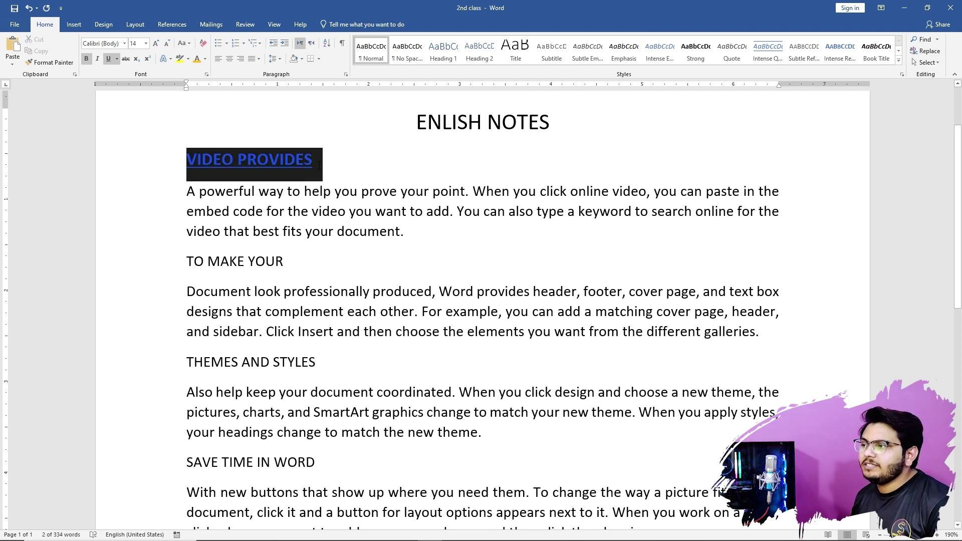
{"action": "left_click_drag", "start_coordinate": [313, 161], "coordinate": [186, 160]}
{"action": "left_click", "coordinate": [335, 168]}
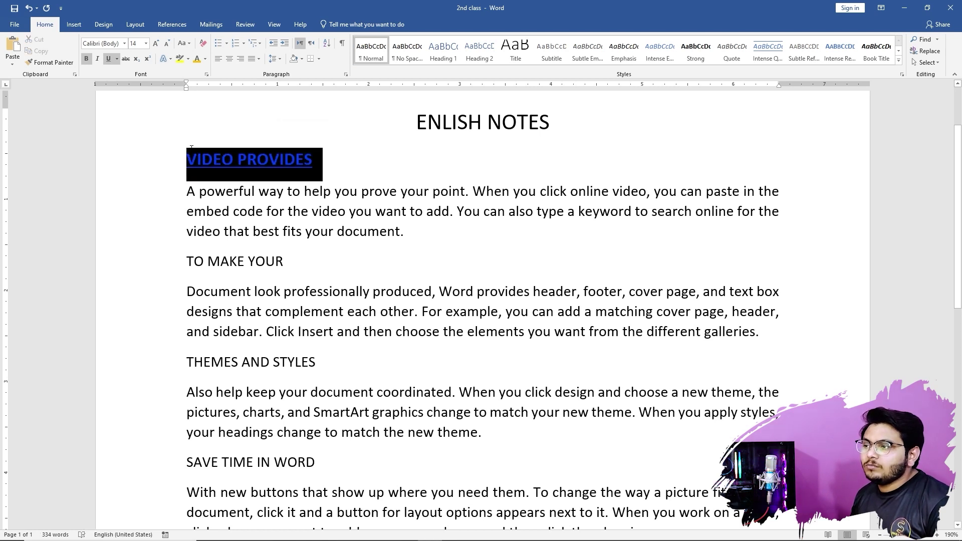
{"action": "left_click", "coordinate": [50, 62]}
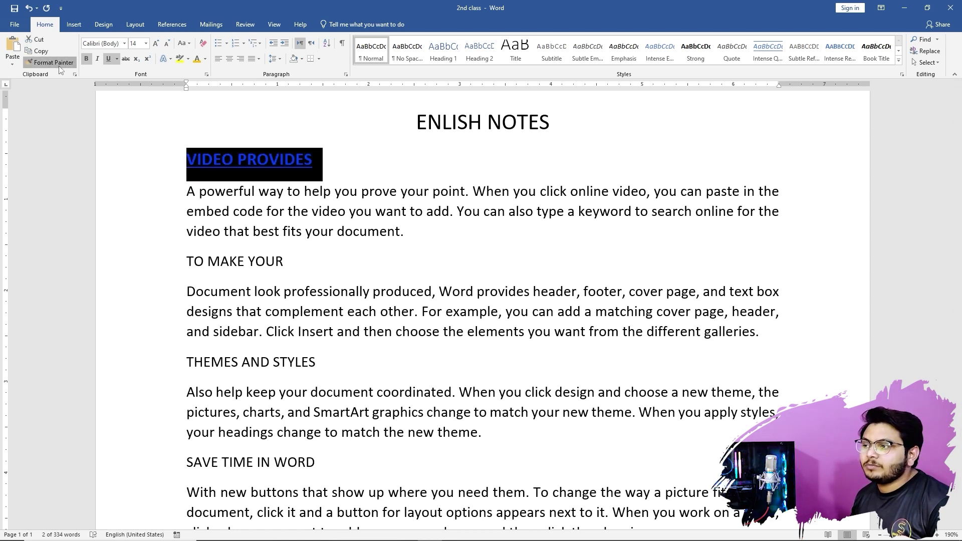
{"action": "mouse_move", "coordinate": [289, 258]}
{"action": "left_mouse_down"}
{"action": "mouse_move", "coordinate": [175, 241]}
{"action": "mouse_move", "coordinate": [175, 258]}
{"action": "left_mouse_up"}
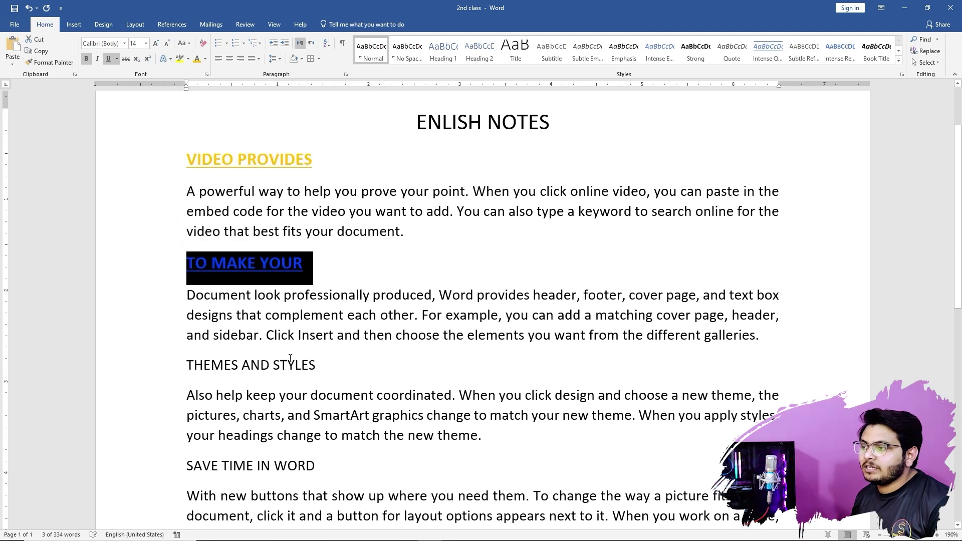
{"action": "left_click", "coordinate": [316, 367]}
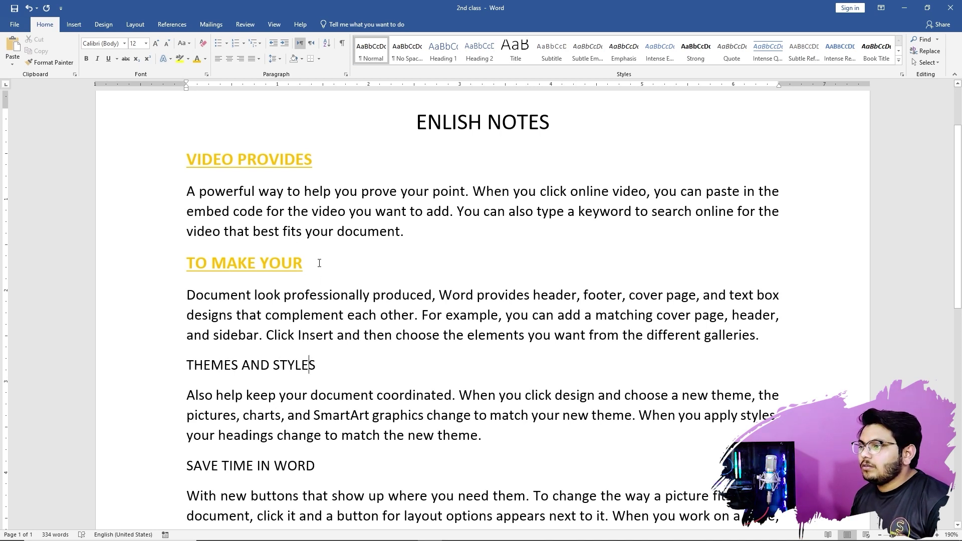
- Try to copy the TO MAKE YOUR heading's formatting down to the THEMES AND STYLES heading, and undo it
{"action": "left_click", "coordinate": [178, 264]}
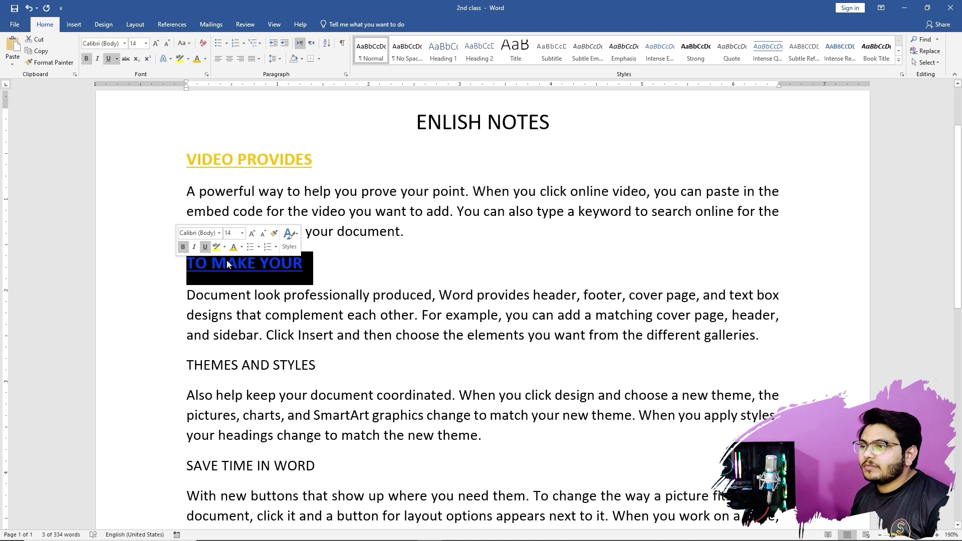
{"action": "left_click", "coordinate": [47, 64]}
{"action": "mouse_move", "coordinate": [318, 366]}
{"action": "left_mouse_down"}
{"action": "mouse_move", "coordinate": [199, 367]}
{"action": "mouse_move", "coordinate": [187, 336]}
{"action": "left_mouse_up"}
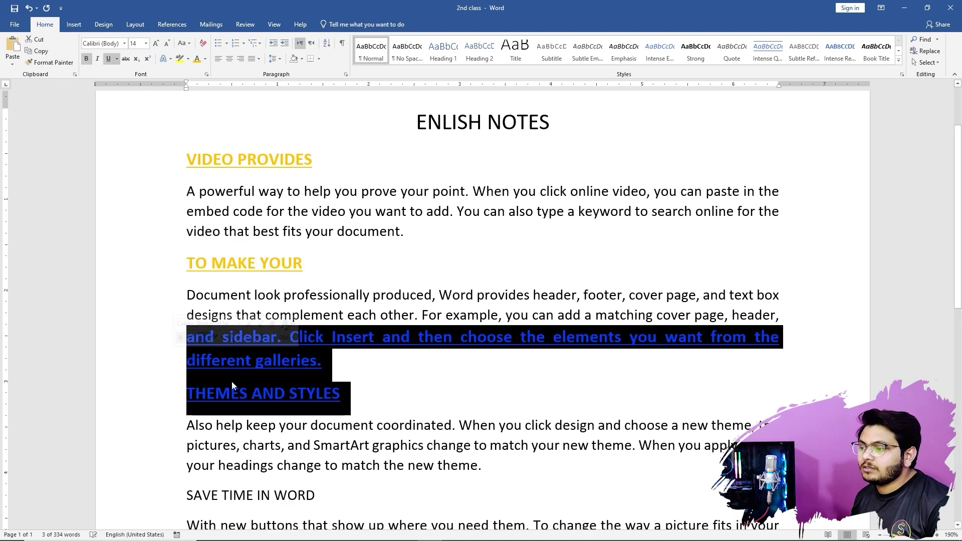
{"action": "key", "text": "ctrl+z"}
{"action": "left_click", "coordinate": [321, 367]}
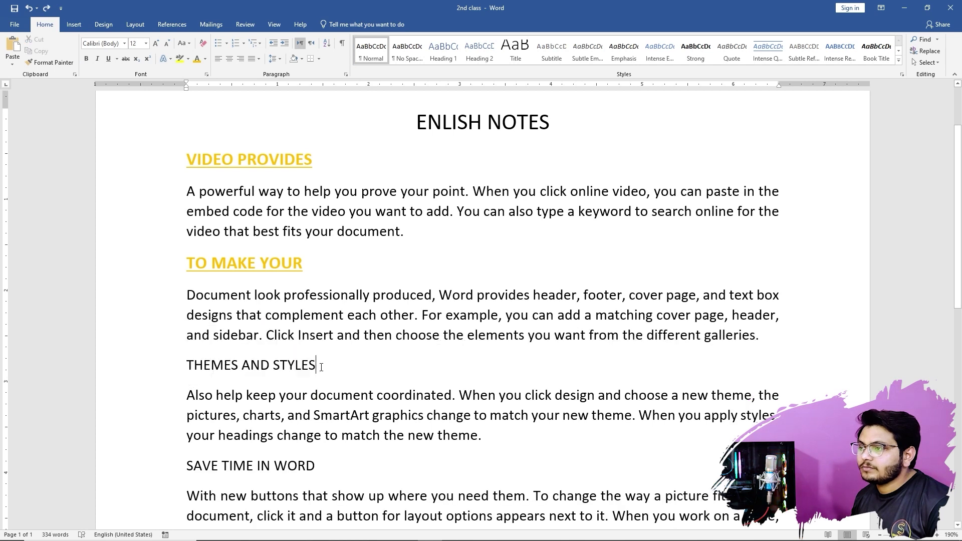
- Use Format Painter to carry the TO MAKE YOUR heading's formatting over to THEMES AND STYLES and SAVE TIME IN WORD
{"action": "left_click_drag", "start_coordinate": [351, 271], "coordinate": [186, 264]}
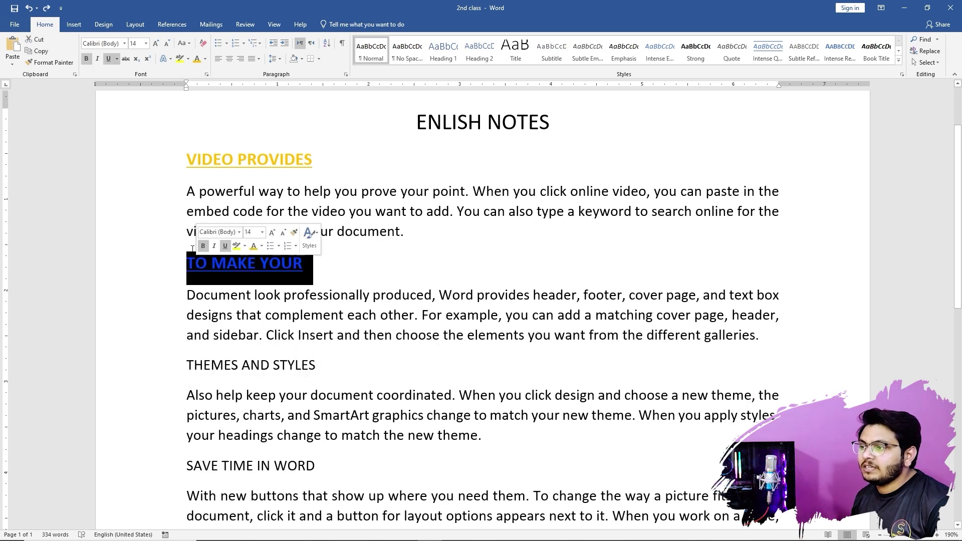
{"action": "left_click", "coordinate": [49, 62]}
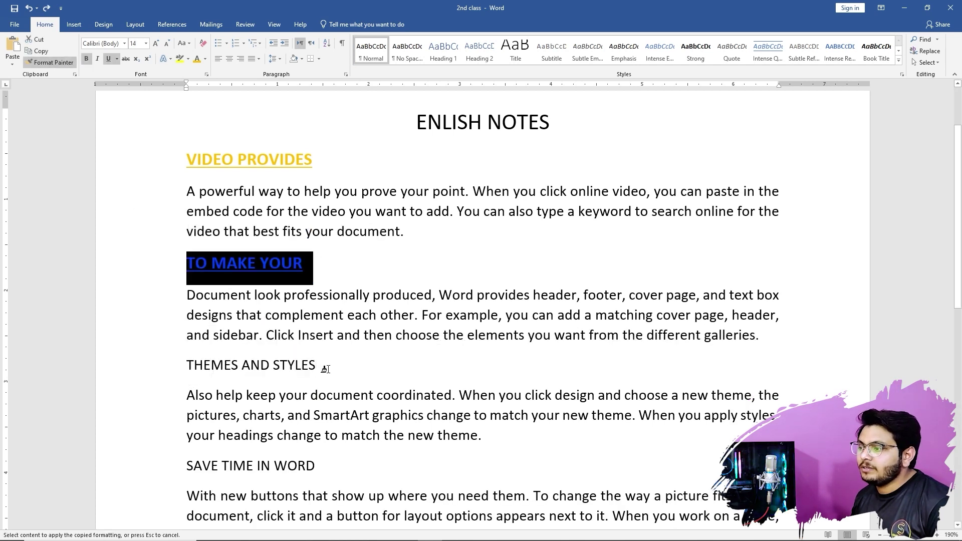
{"action": "left_click_drag", "start_coordinate": [325, 368], "coordinate": [178, 363]}
{"action": "scroll", "coordinate": [312, 286], "scroll_direction": "down", "scroll_amount": 4}
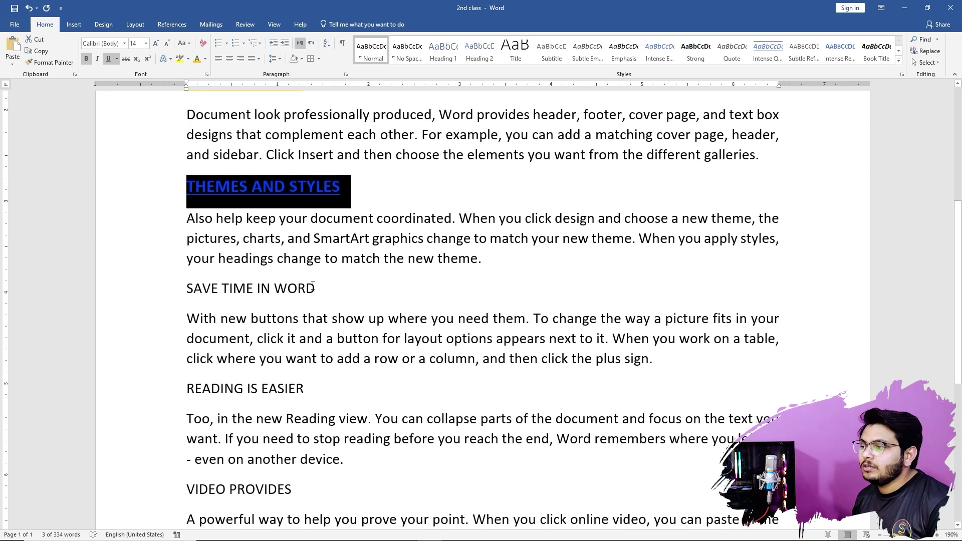
{"action": "left_click", "coordinate": [49, 62]}
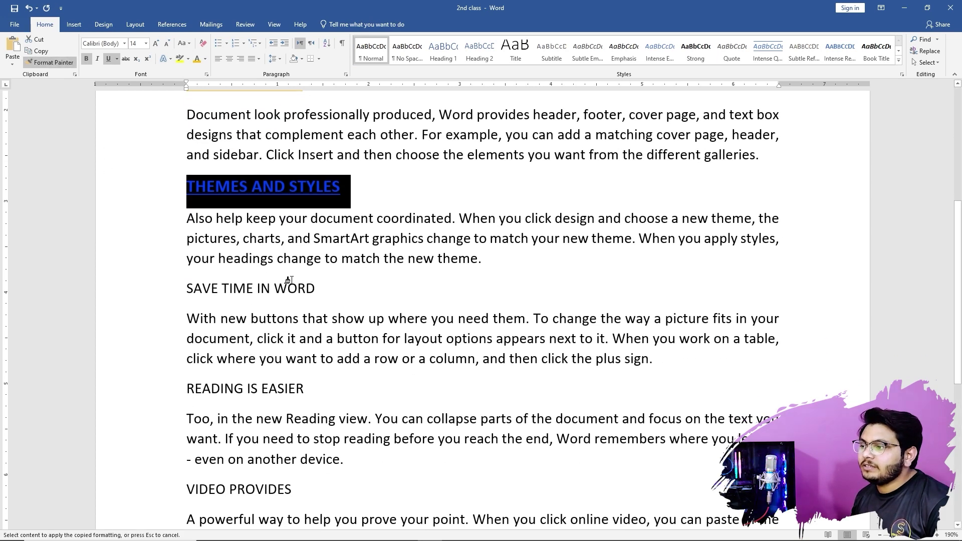
{"action": "left_click_drag", "start_coordinate": [317, 290], "coordinate": [171, 288]}
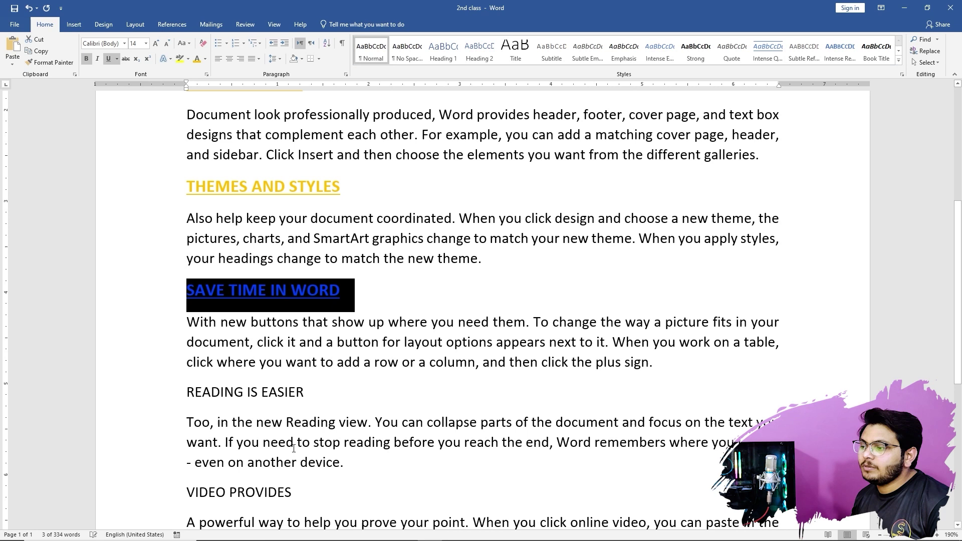
{"action": "left_click", "coordinate": [320, 389]}
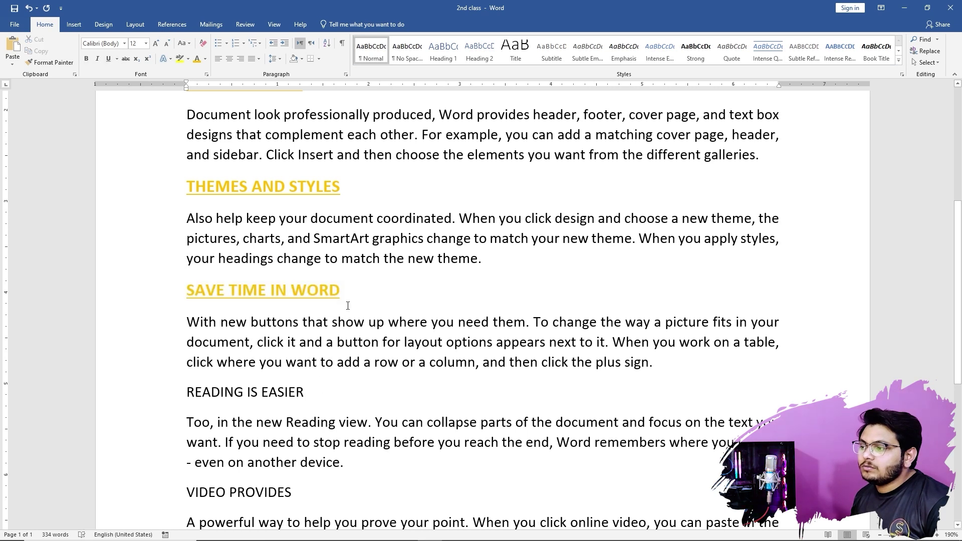
- Copy the formatting of the SAVE TIME IN WORD heading onto the READING IS EASIER heading with Format Painter
{"action": "left_click_drag", "start_coordinate": [343, 290], "coordinate": [292, 291]}
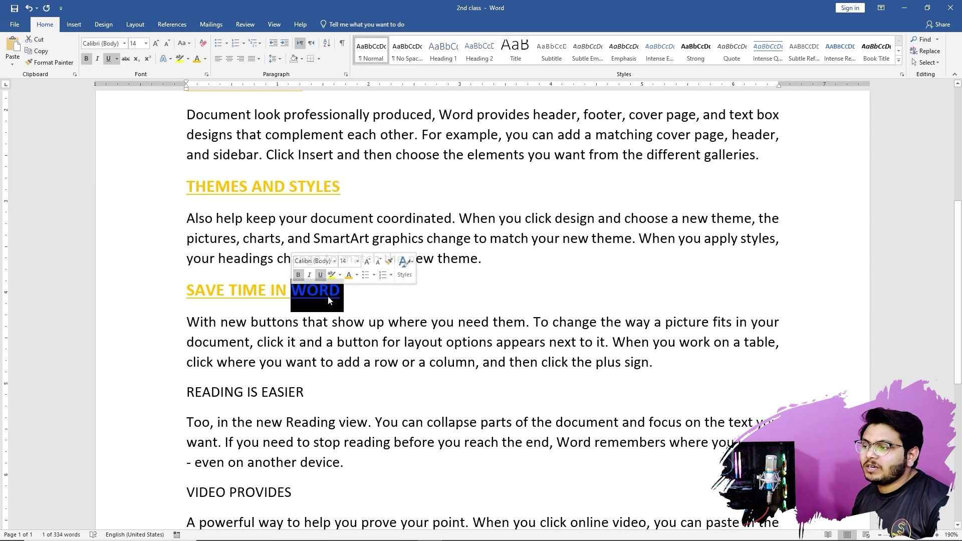
{"action": "left_click", "coordinate": [324, 408]}
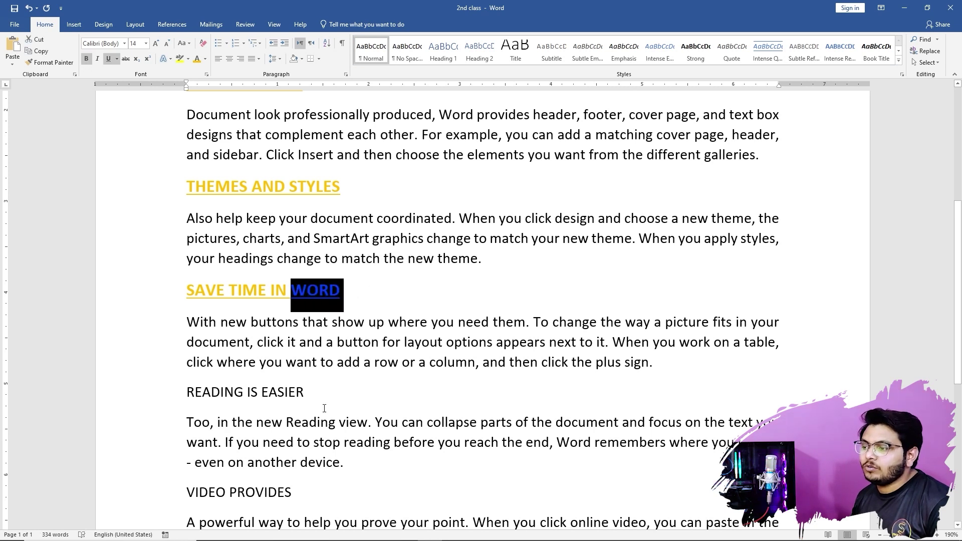
{"action": "left_click", "coordinate": [322, 387]}
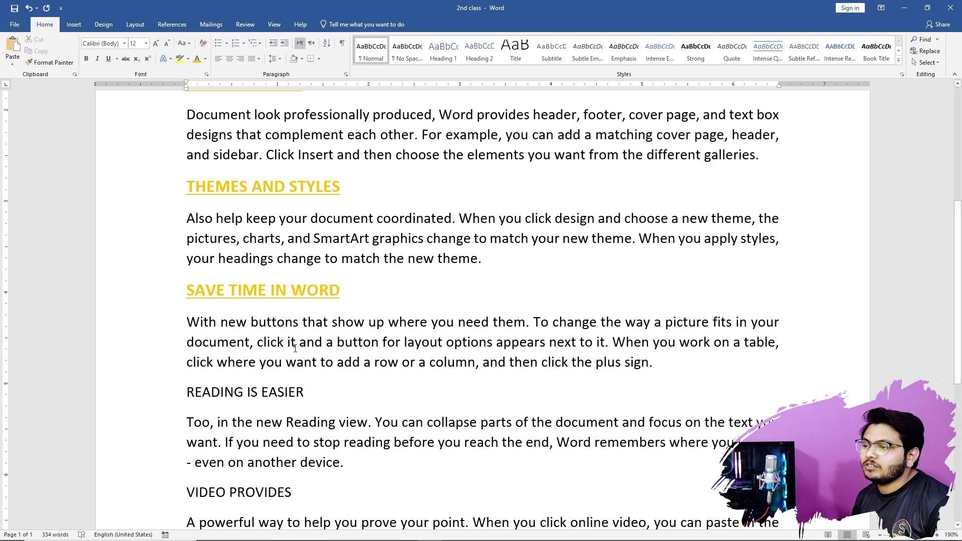
{"action": "left_click_drag", "start_coordinate": [348, 299], "coordinate": [275, 293]}
{"action": "left_click", "coordinate": [51, 62]}
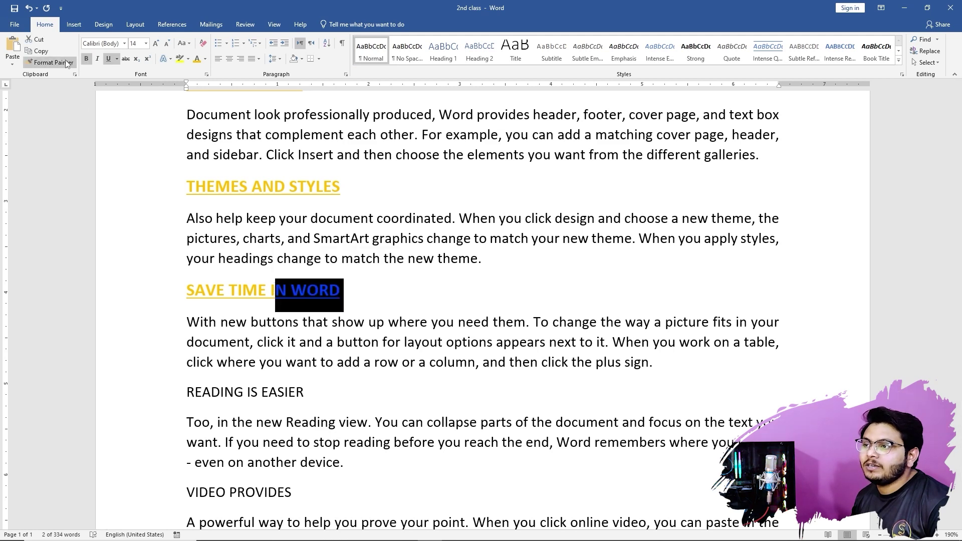
{"action": "mouse_move", "coordinate": [304, 390]}
{"action": "left_mouse_down"}
{"action": "mouse_move", "coordinate": [188, 377]}
{"action": "mouse_move", "coordinate": [190, 392]}
{"action": "left_mouse_up"}
{"action": "scroll", "coordinate": [315, 403], "scroll_direction": "down", "scroll_amount": 2}
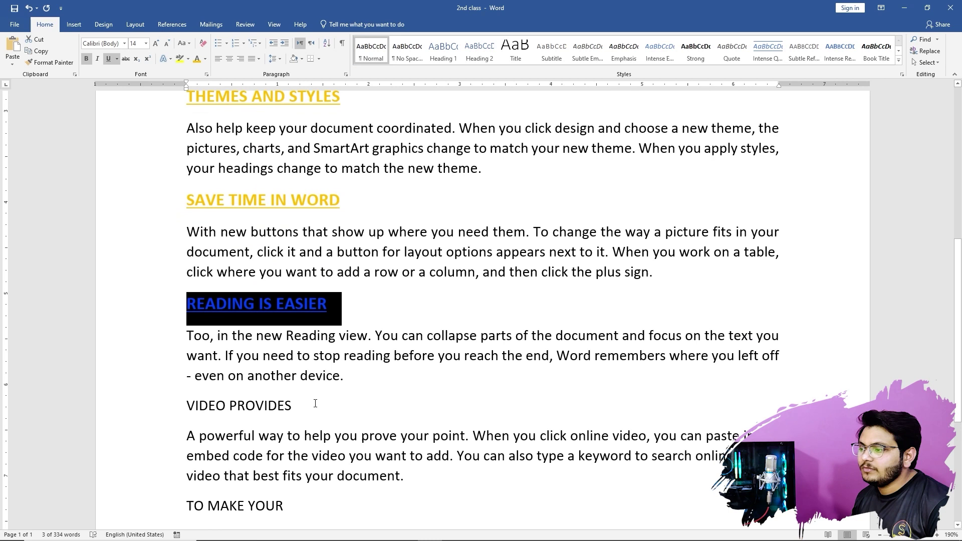
- Try to apply Format Painter to the second VIDEO PROVIDES heading from the body paragraph above it
{"action": "left_click", "coordinate": [359, 377]}
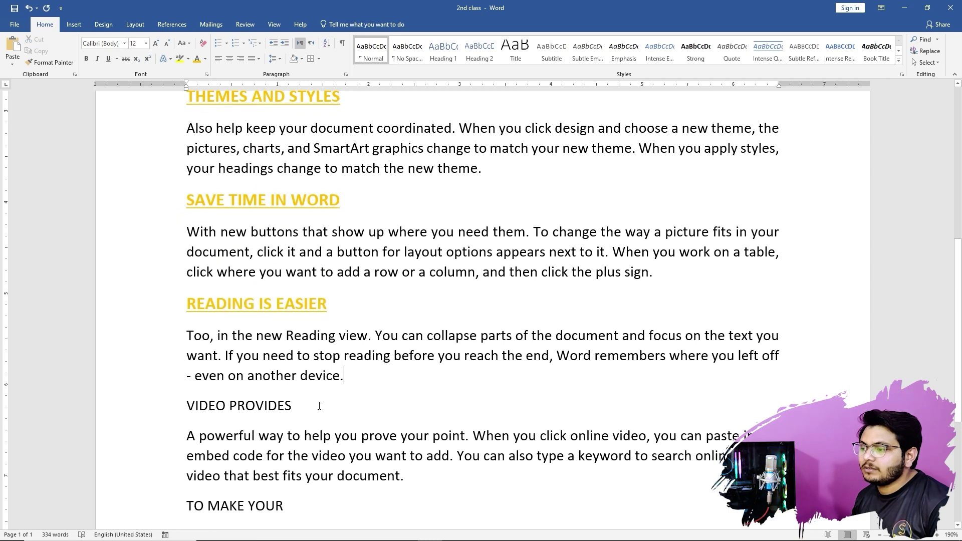
{"action": "left_click", "coordinate": [50, 62]}
{"action": "left_click_drag", "start_coordinate": [302, 406], "coordinate": [168, 403]}
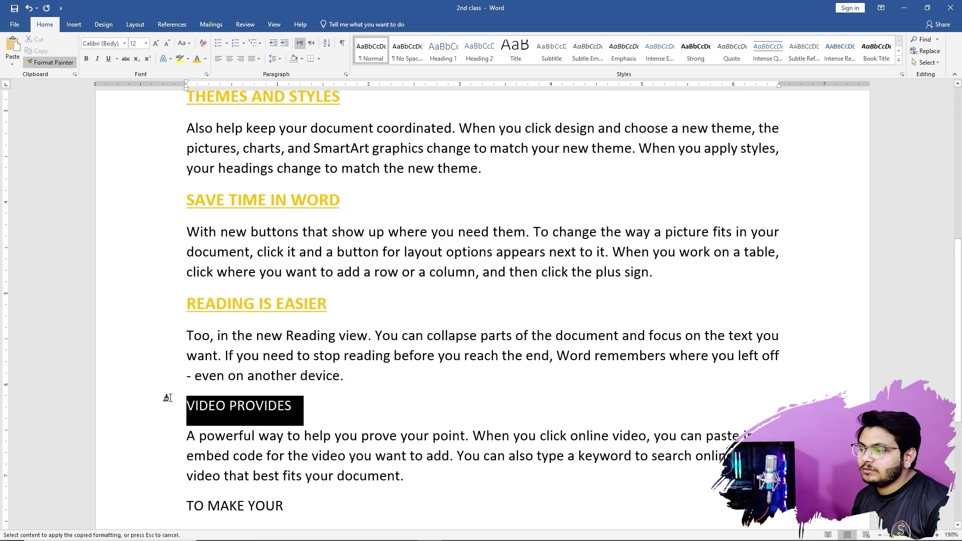
{"action": "left_click", "coordinate": [256, 409]}
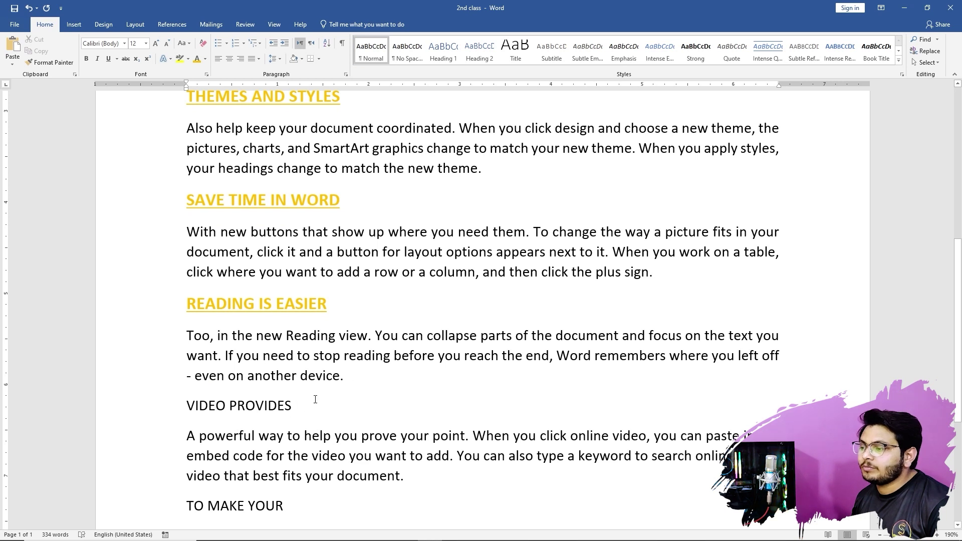
{"action": "left_click_drag", "start_coordinate": [324, 412], "coordinate": [275, 407]}
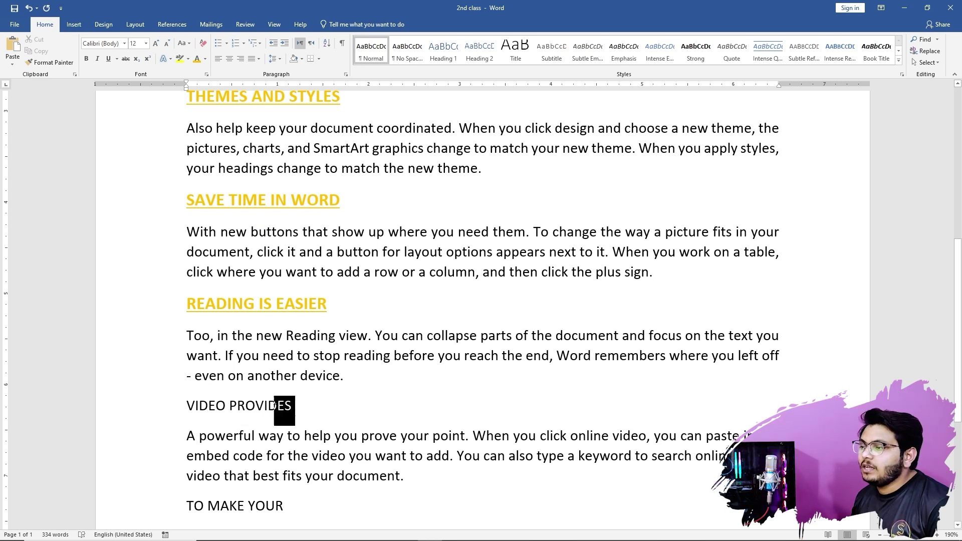
- Copy the READING IS EASIER heading's formatting onto the second VIDEO PROVIDES heading with Format Painter
{"action": "triple_click", "coordinate": [326, 300]}
{"action": "left_click", "coordinate": [50, 63]}
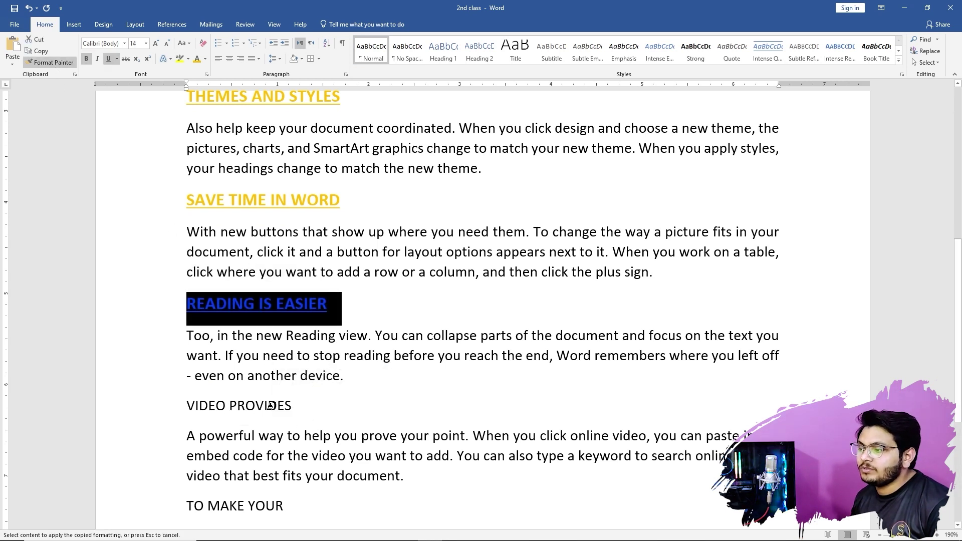
{"action": "left_click_drag", "start_coordinate": [289, 408], "coordinate": [181, 404]}
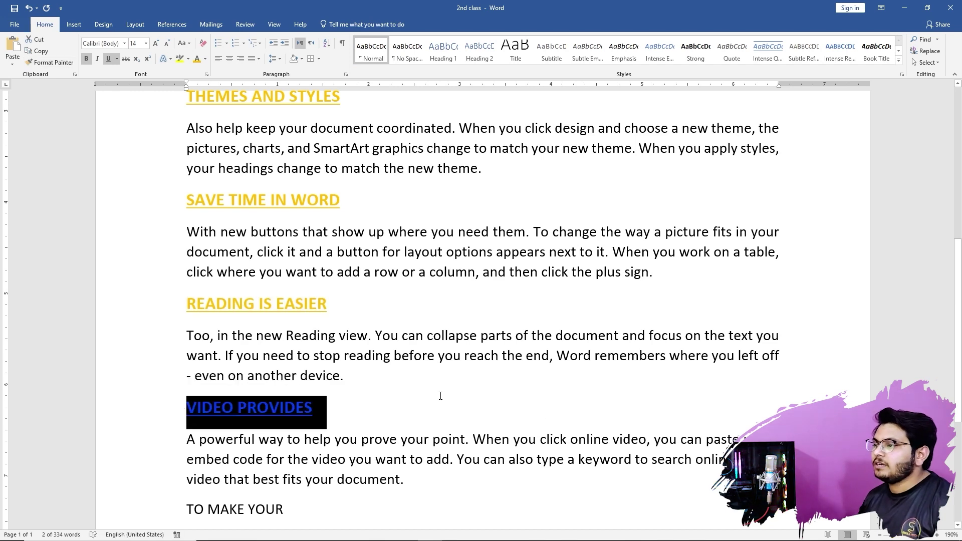
{"action": "left_click", "coordinate": [416, 364]}
{"action": "scroll", "coordinate": [436, 368], "scroll_direction": "up", "scroll_amount": 6}
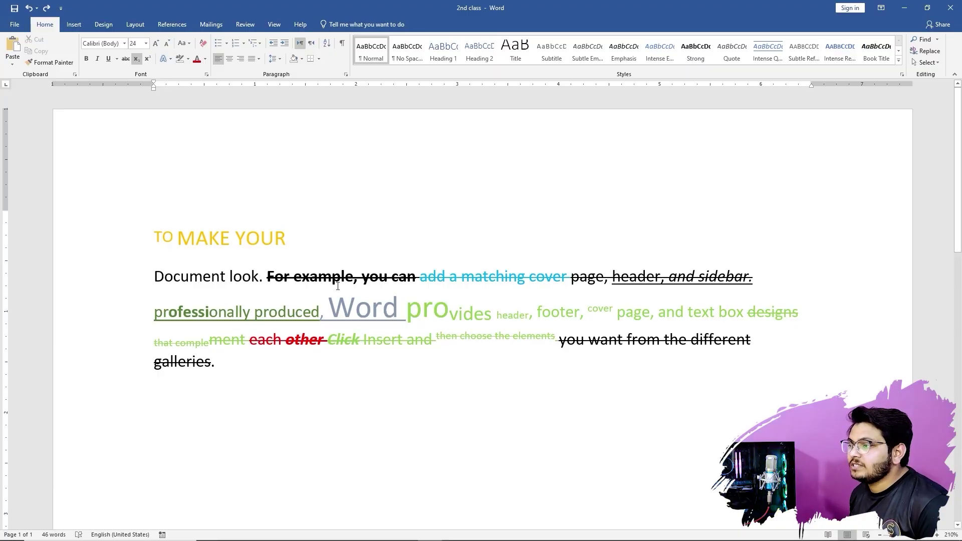
- Examine the differently formatted words in the paragraph under TO MAKE YOUR, including the bold, strikethrough, colored and subscript text
{"action": "left_click_drag", "start_coordinate": [317, 278], "coordinate": [391, 278]}
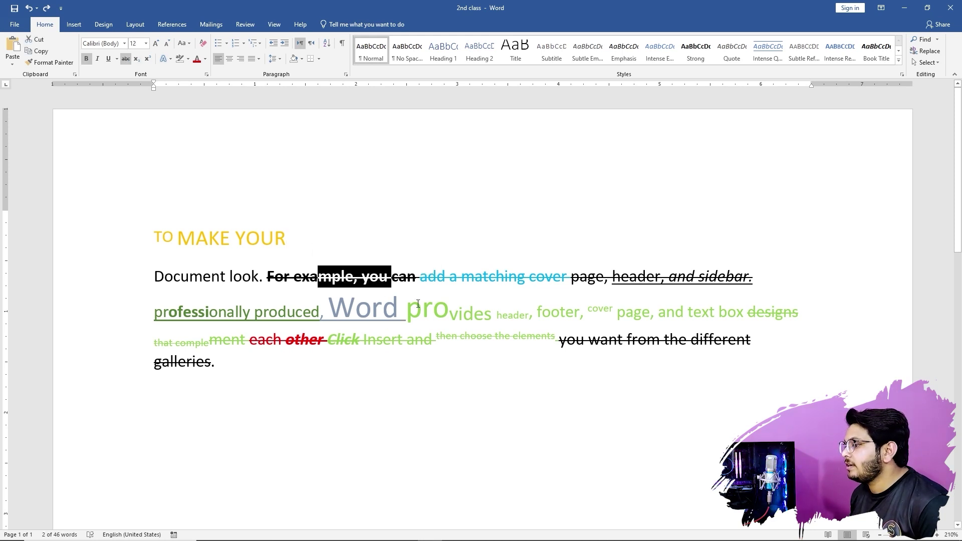
{"action": "left_click_drag", "start_coordinate": [561, 279], "coordinate": [421, 279]}
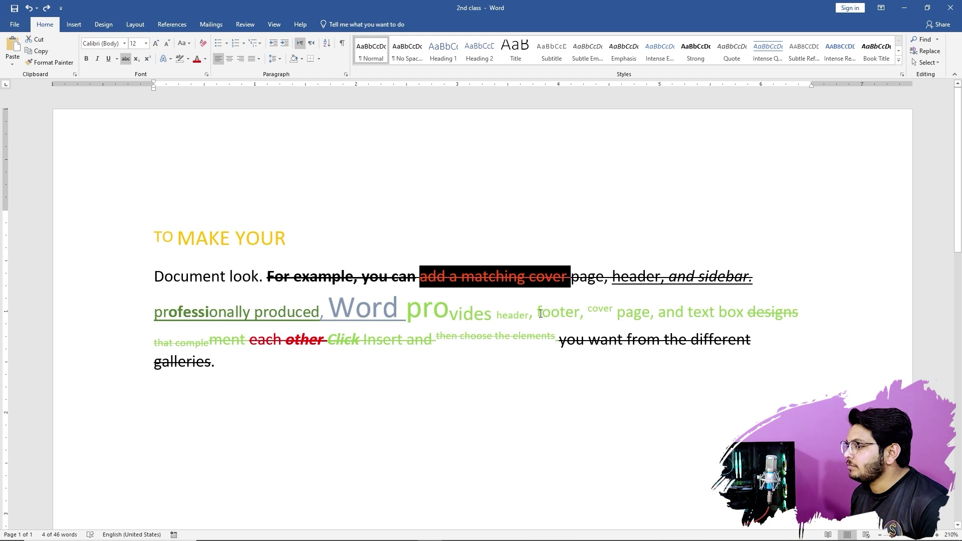
{"action": "left_click_drag", "start_coordinate": [540, 314], "coordinate": [407, 315]}
{"action": "left_click", "coordinate": [508, 315]}
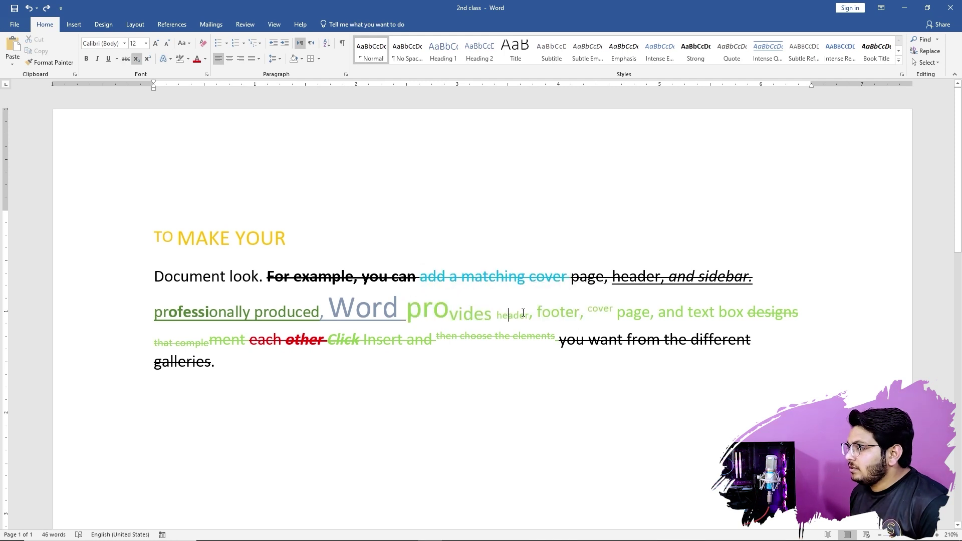
{"action": "double_click", "coordinate": [518, 313]}
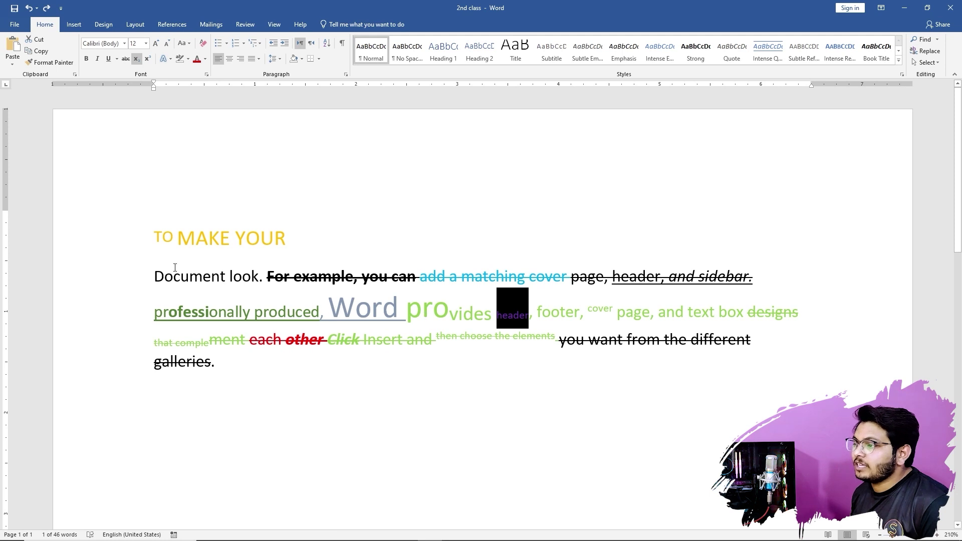
{"action": "left_click", "coordinate": [568, 298]}
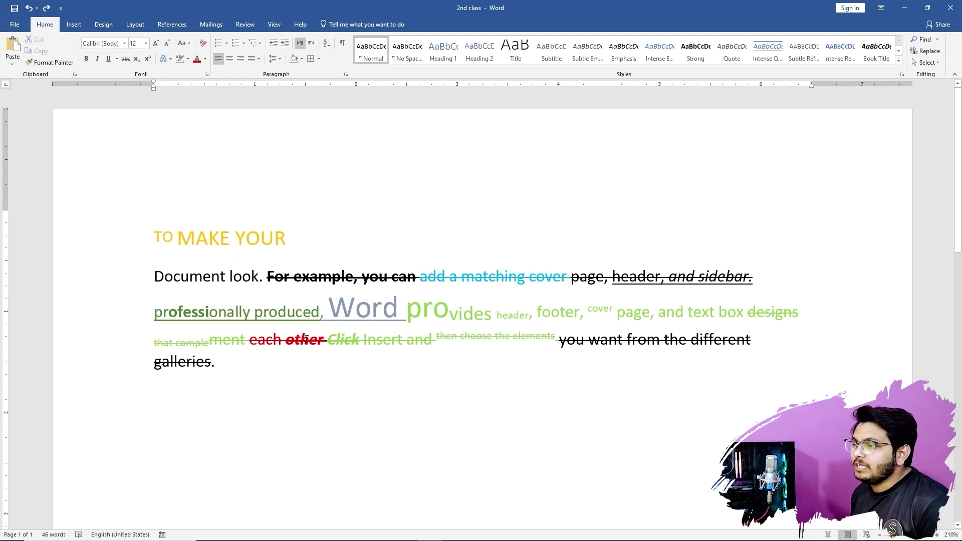
- Clear all formatting from the TO MAKE YOUR heading and the paragraph below it
{"action": "left_click_drag", "start_coordinate": [229, 363], "coordinate": [125, 251]}
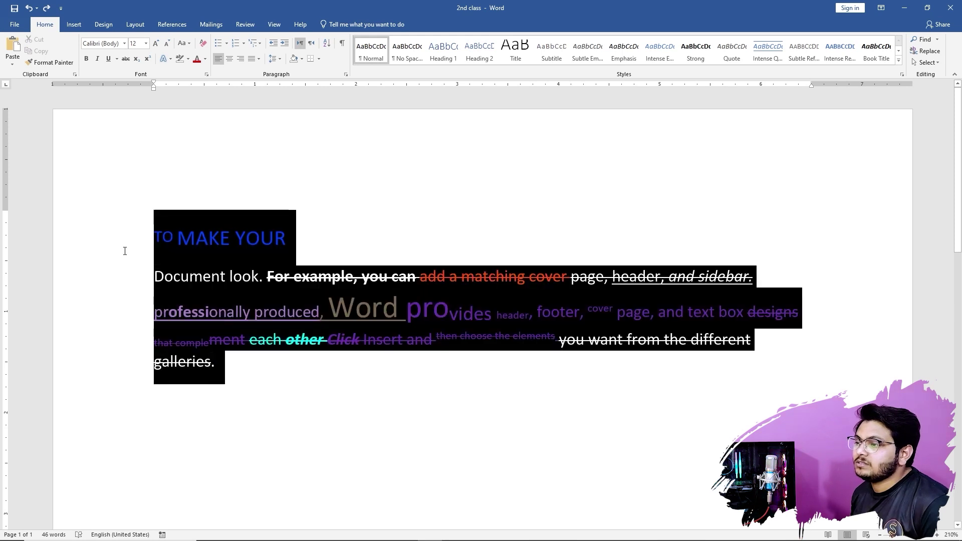
{"action": "left_click", "coordinate": [202, 44]}
{"action": "left_click", "coordinate": [310, 220]}
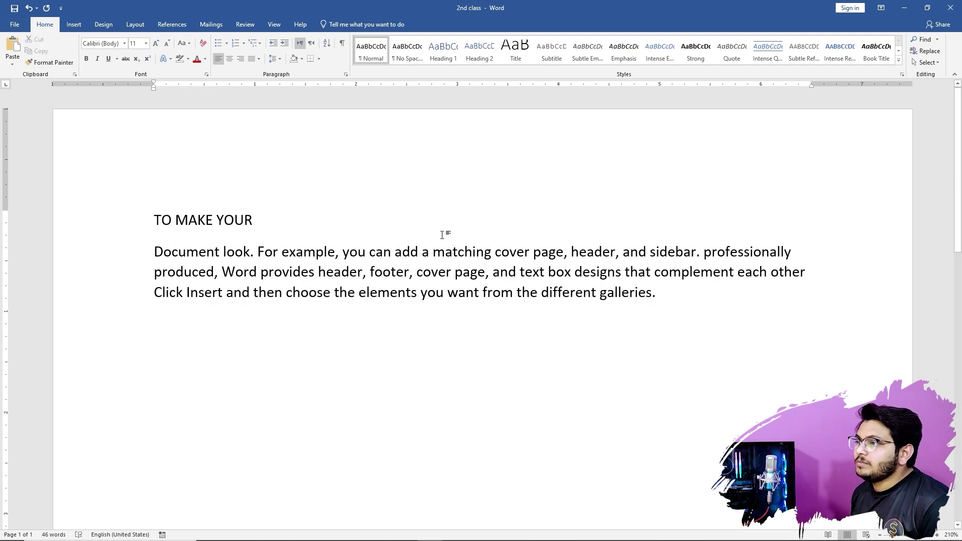
- Choose the bright green text highlight and undo the clearing of formatting on the TO MAKE YOUR heading and paragraph
{"action": "left_click", "coordinate": [189, 59]}
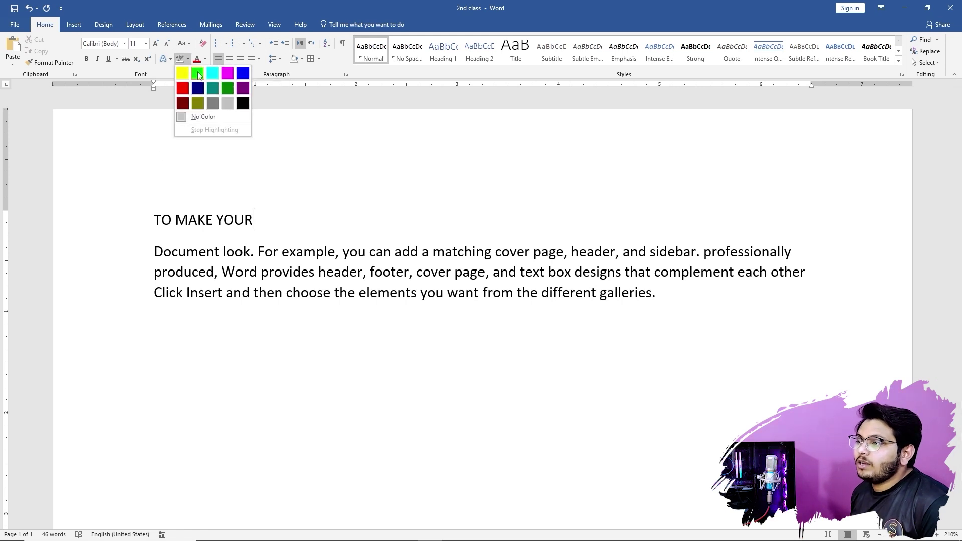
{"action": "left_click", "coordinate": [198, 73]}
{"action": "mouse_move", "coordinate": [567, 251]}
{"action": "left_mouse_down"}
{"action": "mouse_move", "coordinate": [253, 224]}
{"action": "mouse_move", "coordinate": [274, 227]}
{"action": "left_mouse_up"}
{"action": "key", "text": "ctrl+z"}
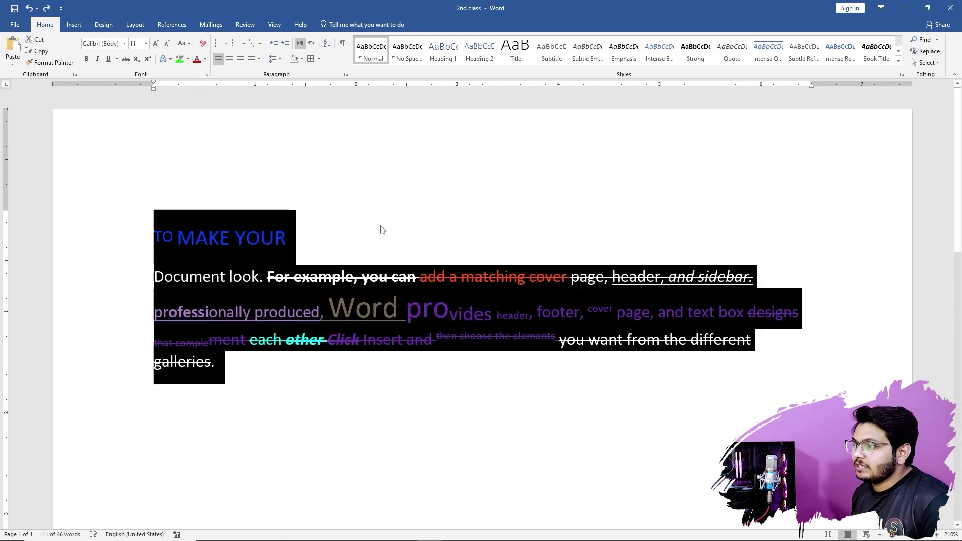
- Highlight the text from "example, you can" through "provides header" in turquoise
{"action": "left_click", "coordinate": [448, 318]}
{"action": "left_click_drag", "start_coordinate": [516, 315], "coordinate": [293, 276]}
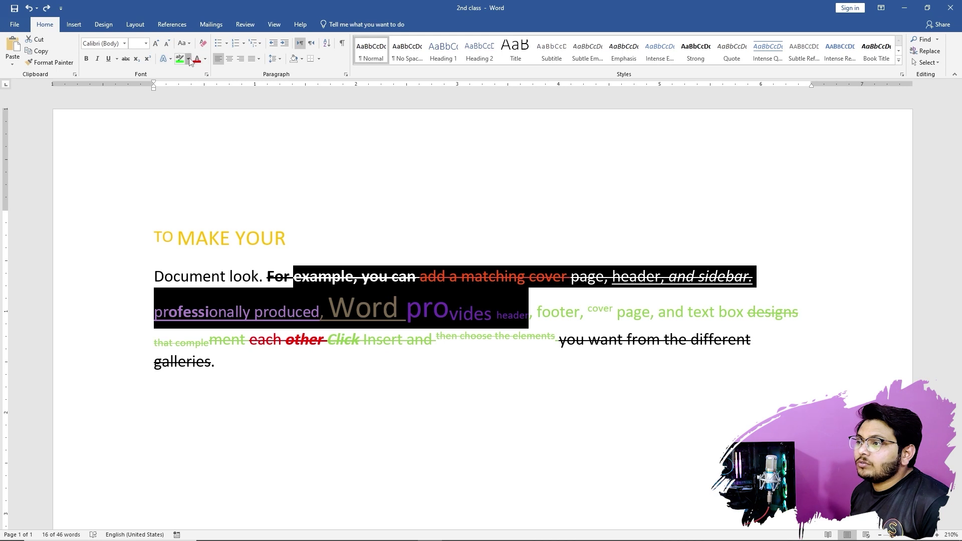
{"action": "left_click", "coordinate": [188, 59]}
{"action": "left_click", "coordinate": [318, 251]}
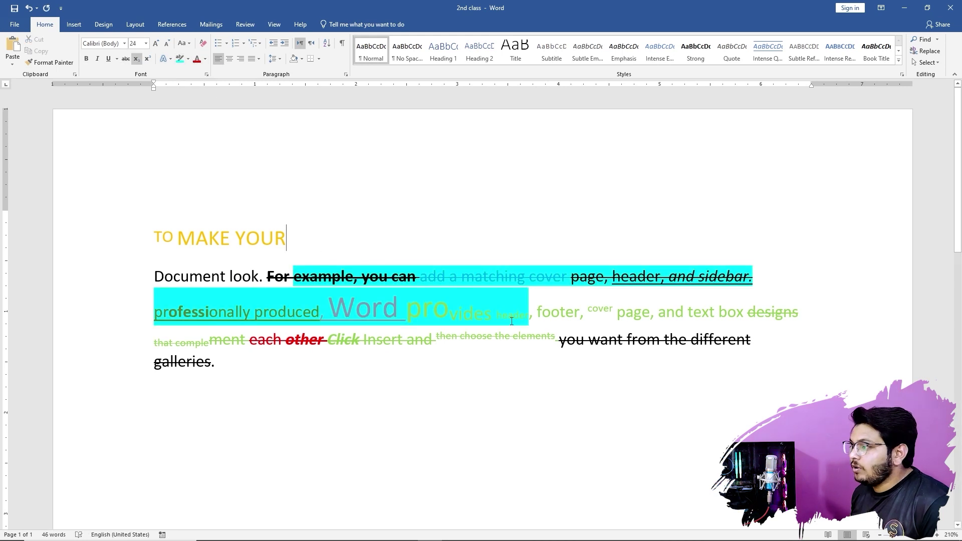
- Highlight the words "cover page," in pink
{"action": "left_click_drag", "start_coordinate": [655, 308], "coordinate": [589, 310]}
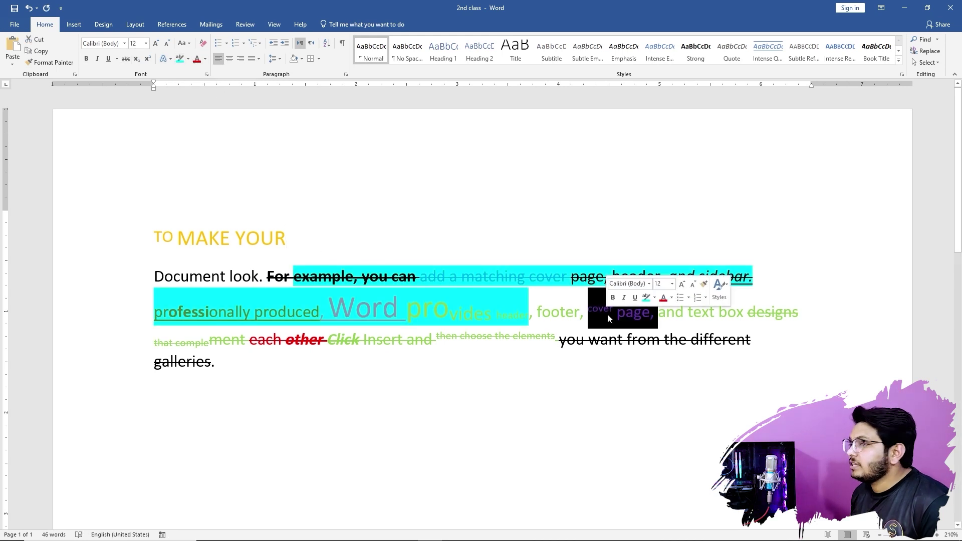
{"action": "left_click", "coordinate": [189, 60]}
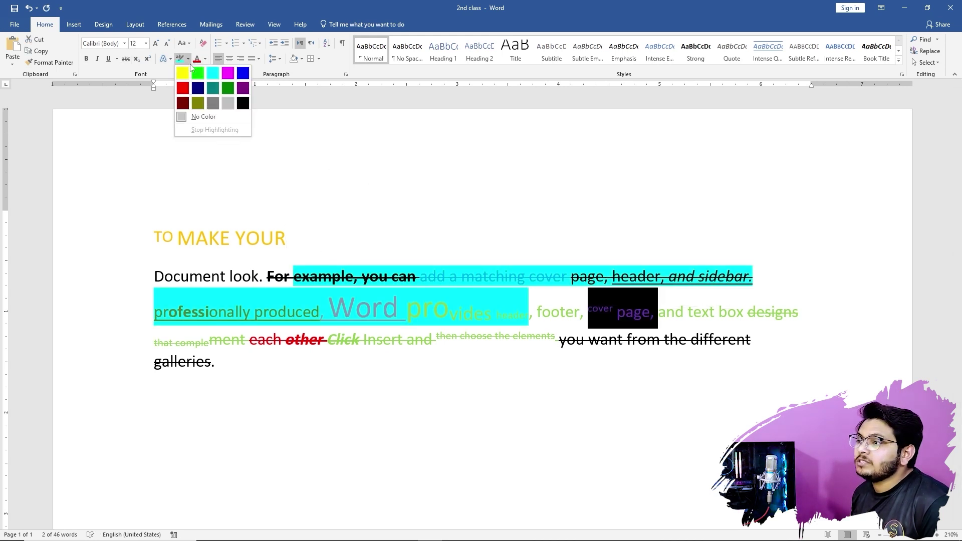
{"action": "left_click", "coordinate": [229, 75]}
{"action": "left_click", "coordinate": [496, 279]}
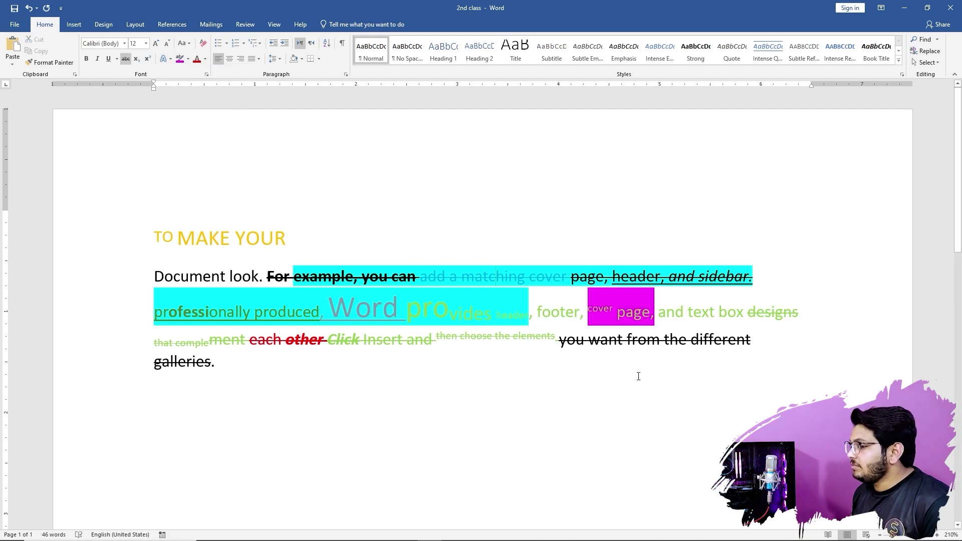
- Clear all formatting from the entire highlighted document text, including the TO MAKE YOUR heading
{"action": "key", "text": "ctrl+a"}
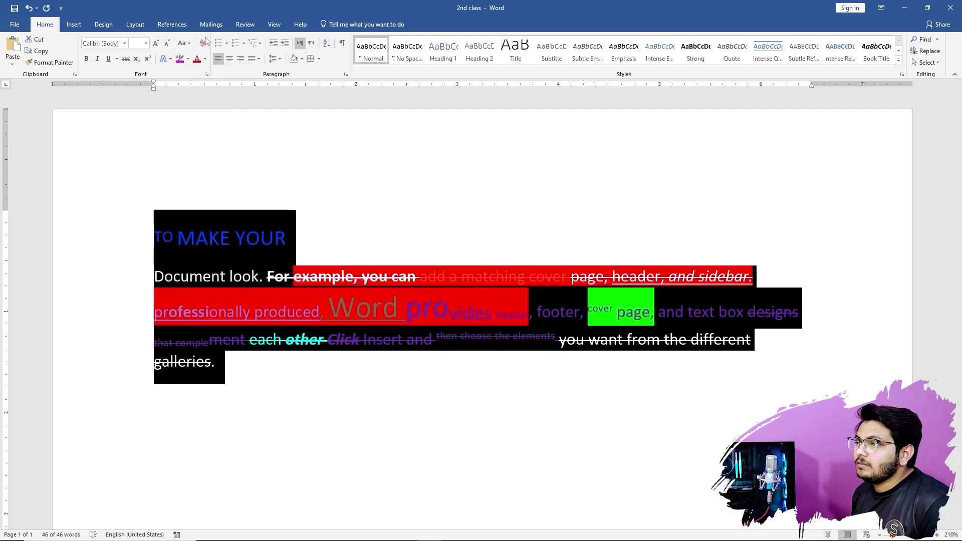
{"action": "left_click", "coordinate": [207, 43]}
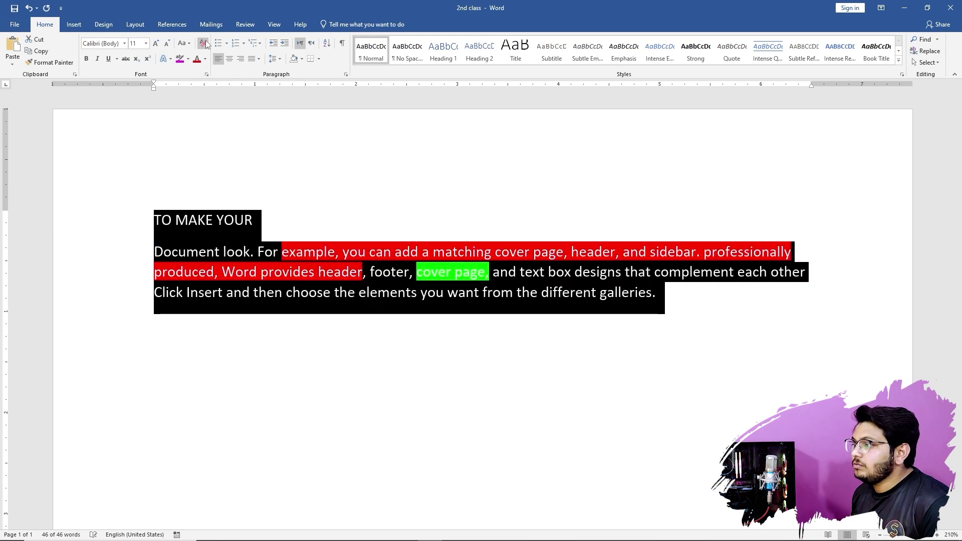
{"action": "left_click", "coordinate": [396, 271]}
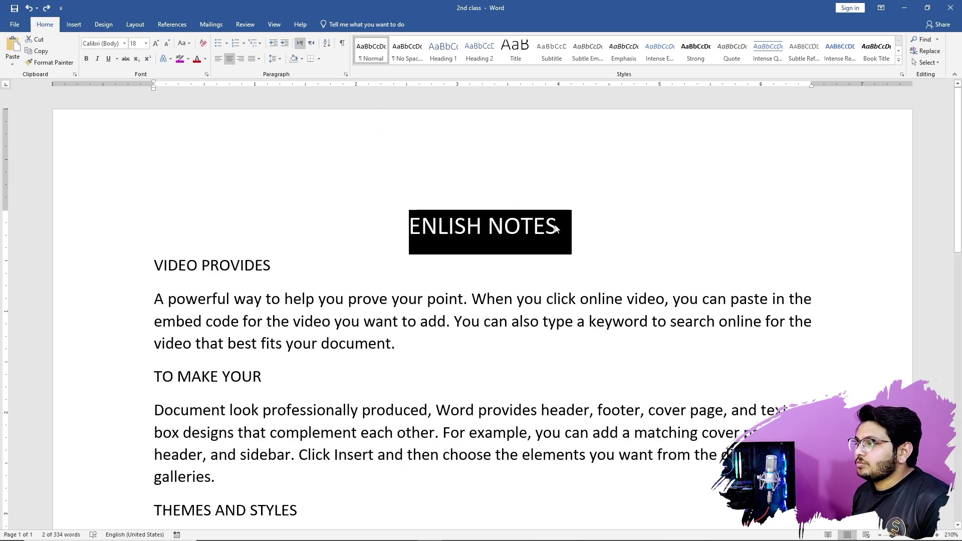
- Apply light green paragraph shading to the ENLISH NOTES title
{"action": "left_click", "coordinate": [556, 229]}
{"action": "triple_click", "coordinate": [555, 228]}
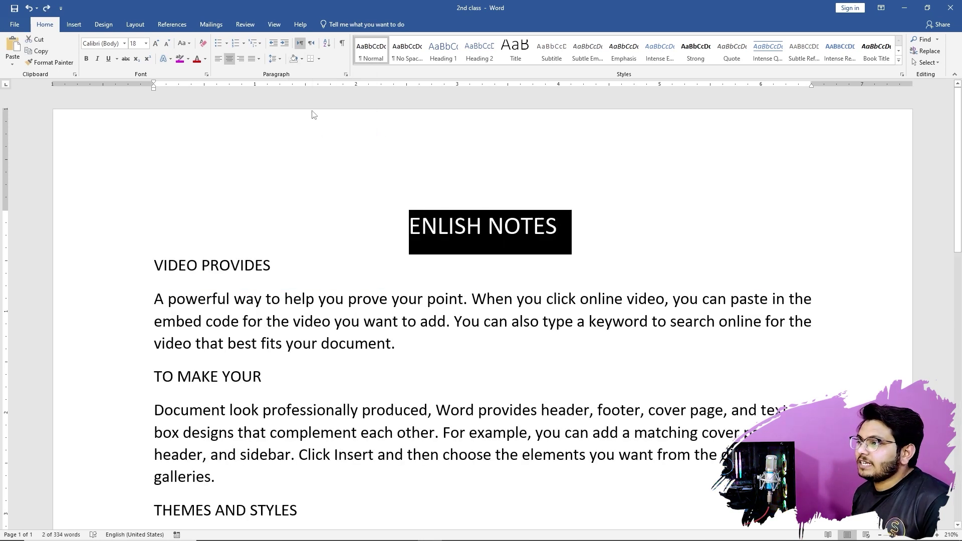
{"action": "left_click", "coordinate": [302, 58]}
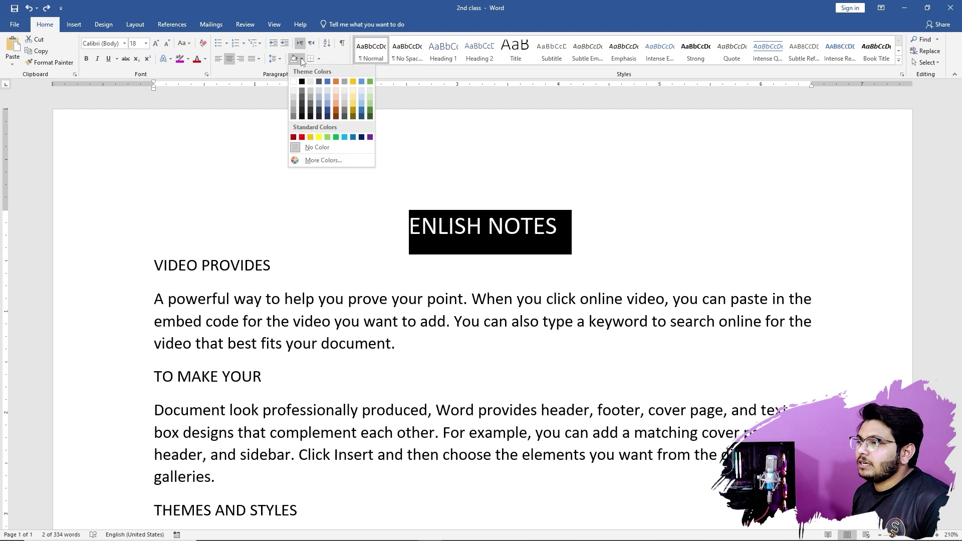
{"action": "left_click", "coordinate": [328, 137]}
{"action": "left_click", "coordinate": [583, 230]}
{"action": "left_click_drag", "start_coordinate": [583, 230], "coordinate": [406, 228]}
{"action": "key", "text": "Left"}
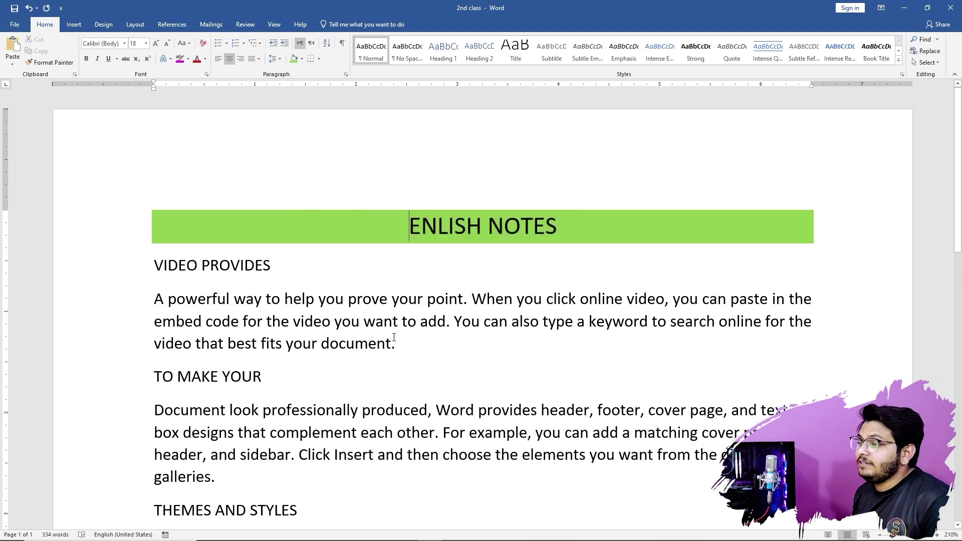
- Shade the paragraph below the first VIDEO PROVIDES heading with Blue, Accent 5, Darker 25% and make its text white
{"action": "left_click_drag", "start_coordinate": [142, 345], "coordinate": [142, 307]}
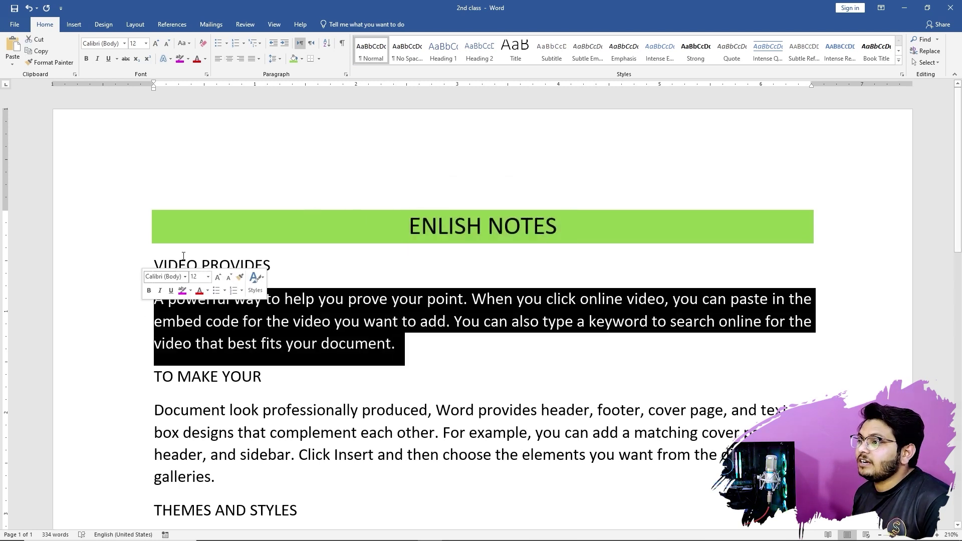
{"action": "left_click", "coordinate": [302, 58]}
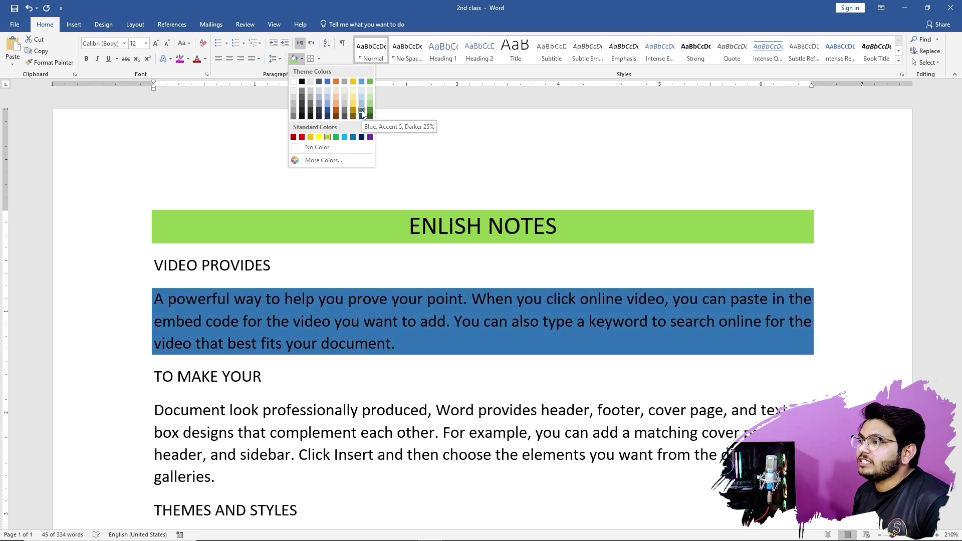
{"action": "left_click", "coordinate": [361, 113]}
{"action": "left_click", "coordinate": [400, 359]}
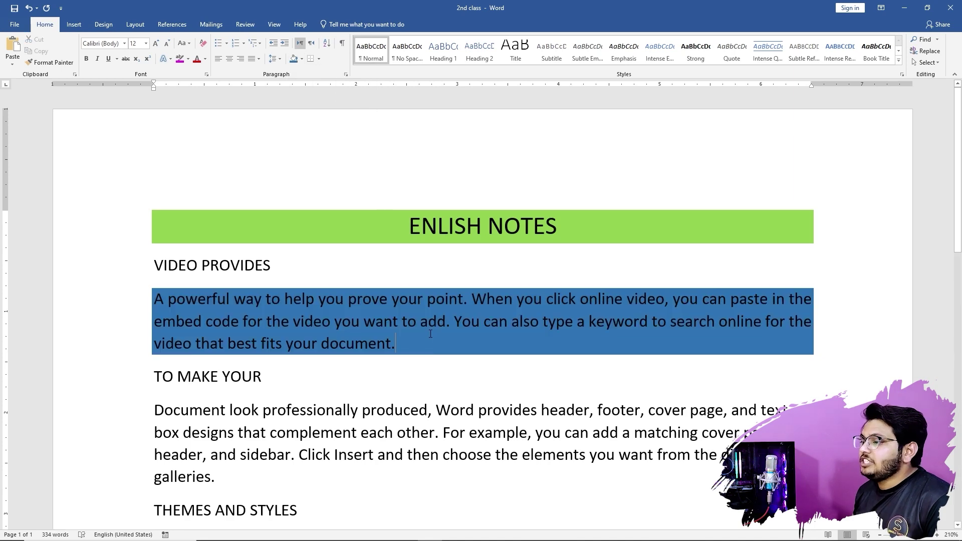
{"action": "left_click_drag", "start_coordinate": [403, 342], "coordinate": [150, 296]}
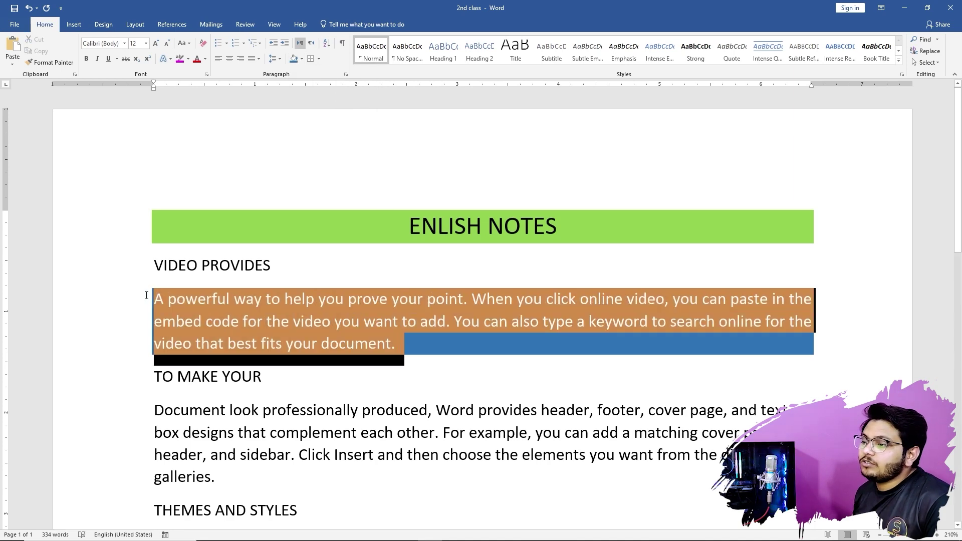
{"action": "left_click", "coordinate": [204, 59]}
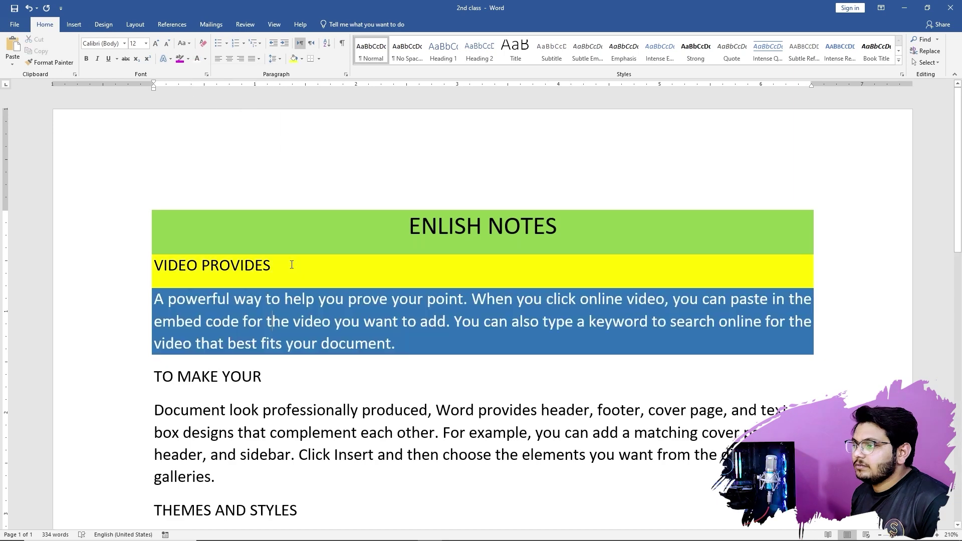
- Undo the shading and font color changes on the title, the first VIDEO PROVIDES heading and its paragraph
{"action": "key", "text": "ctrl+z"}
{"action": "left_click", "coordinate": [295, 262]}
{"action": "left_click_drag", "start_coordinate": [279, 264], "coordinate": [154, 265]}
{"action": "left_click", "coordinate": [302, 58]}
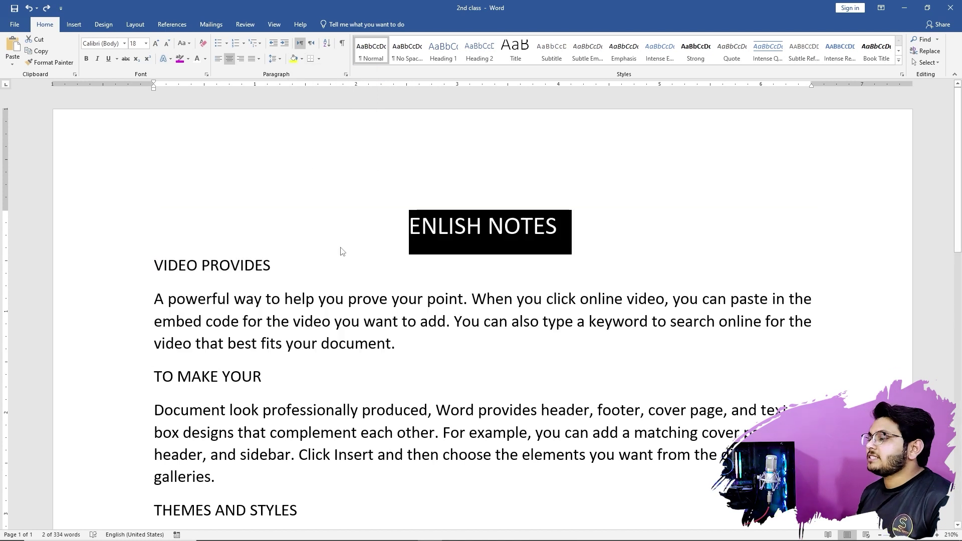
{"action": "left_click", "coordinate": [379, 257]}
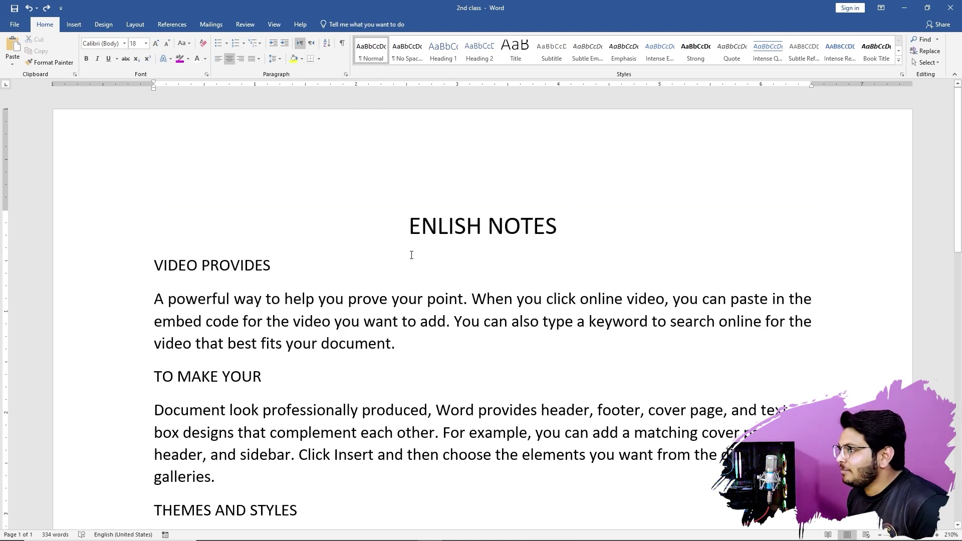
- Shade the ENLISH NOTES title with the theme blue and the first VIDEO PROVIDES heading with yellow
{"action": "triple_click", "coordinate": [432, 229]}
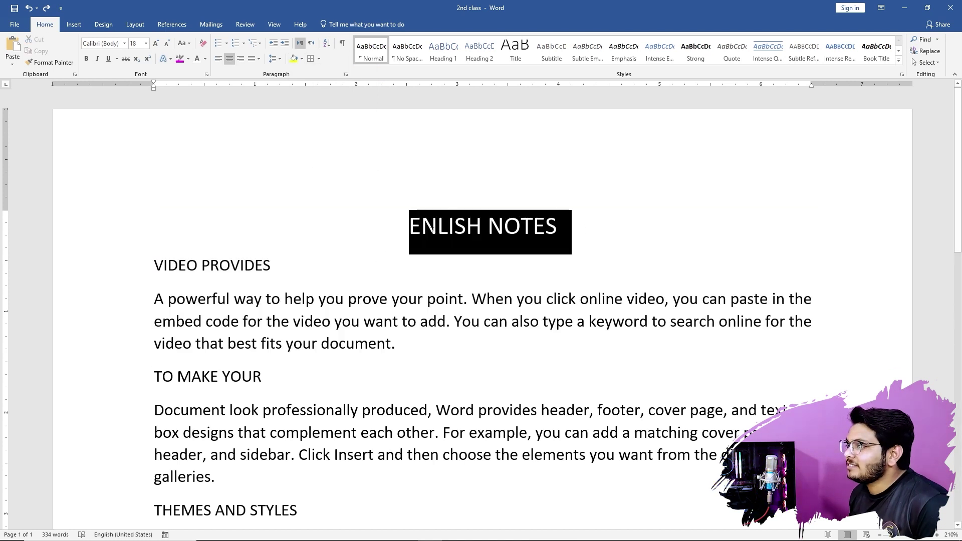
{"action": "left_click", "coordinate": [302, 59]}
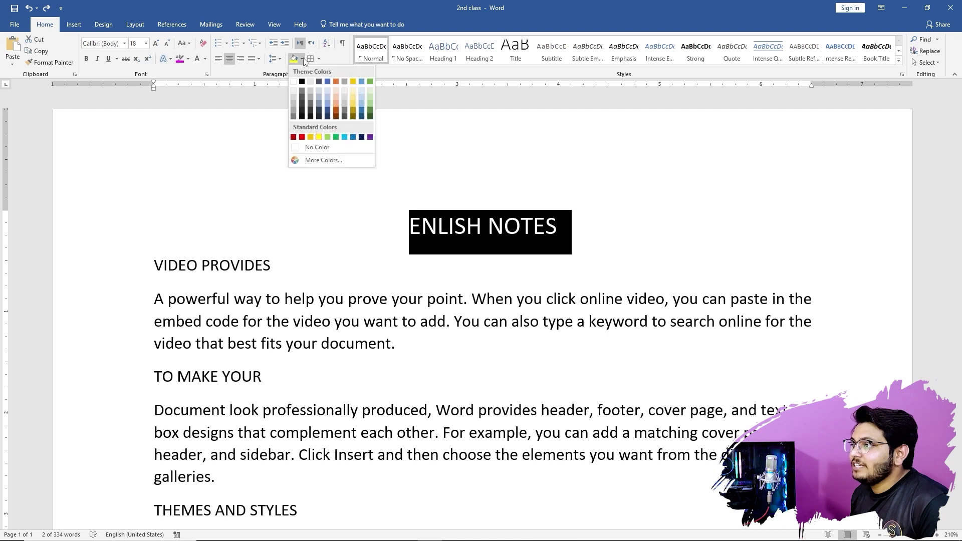
{"action": "left_click", "coordinate": [328, 81]}
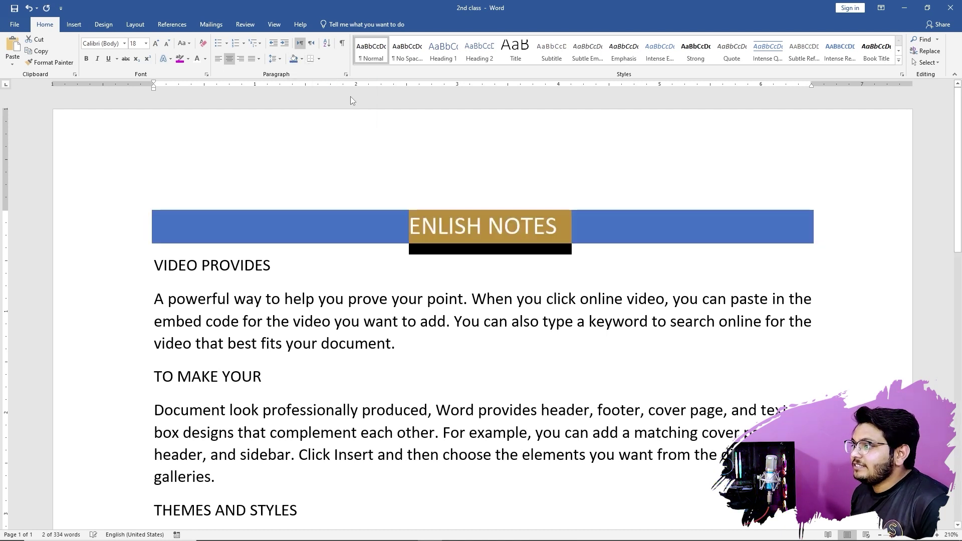
{"action": "left_click_drag", "start_coordinate": [305, 251], "coordinate": [172, 271]}
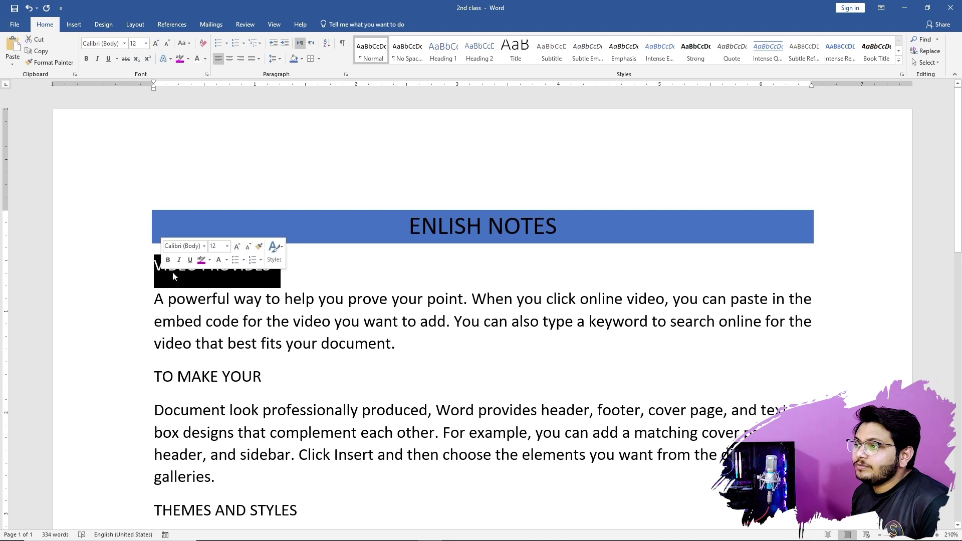
{"action": "left_click", "coordinate": [302, 59]}
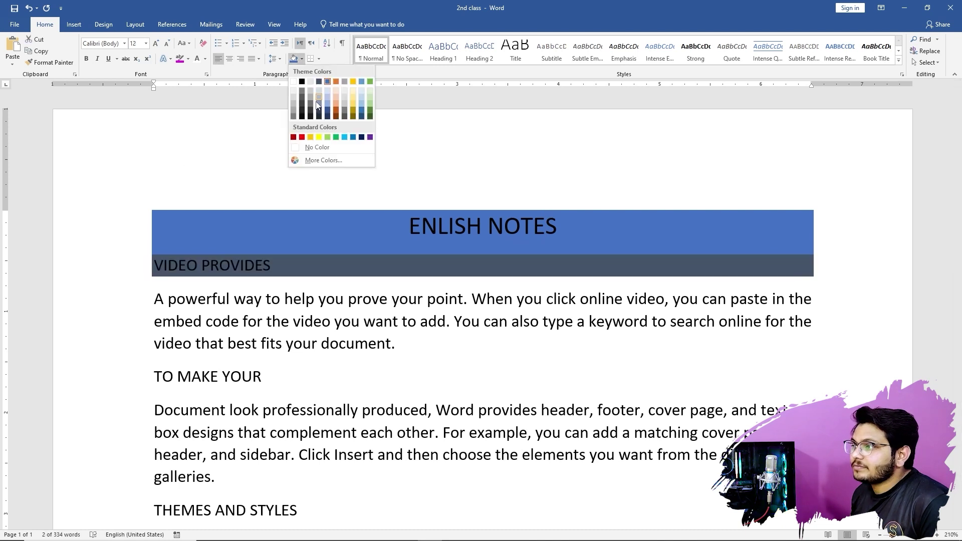
{"action": "left_click", "coordinate": [319, 138]}
- Shade the first TO MAKE YOUR heading light green and the THEMES AND STYLES heading light blue
{"action": "left_click_drag", "start_coordinate": [277, 377], "coordinate": [144, 373]}
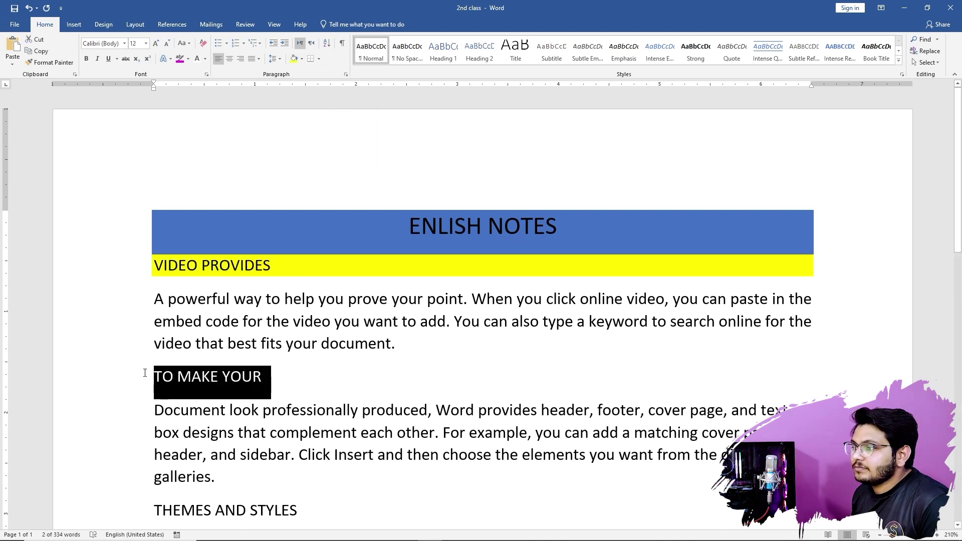
{"action": "left_click", "coordinate": [302, 59]}
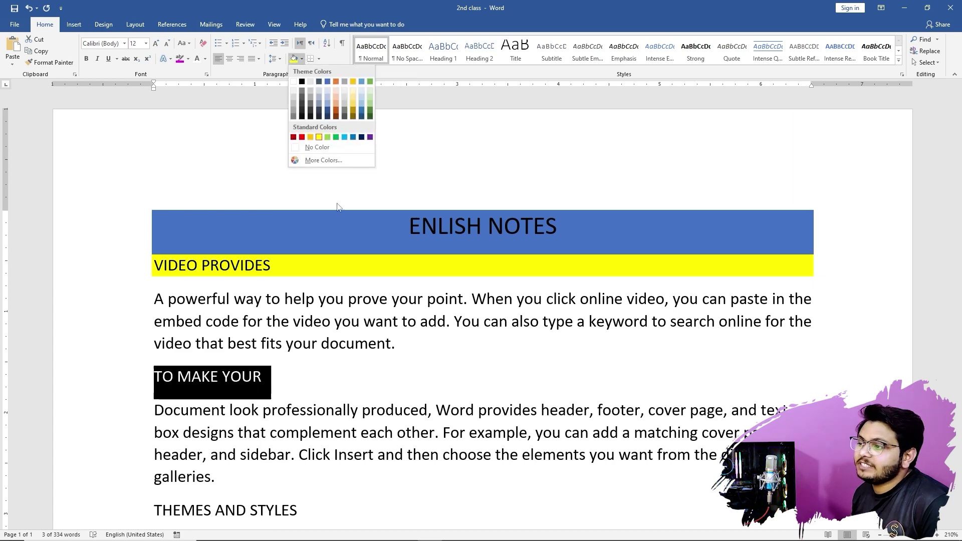
{"action": "scroll", "coordinate": [334, 141], "scroll_direction": "down", "scroll_amount": 3}
{"action": "left_click", "coordinate": [328, 138]}
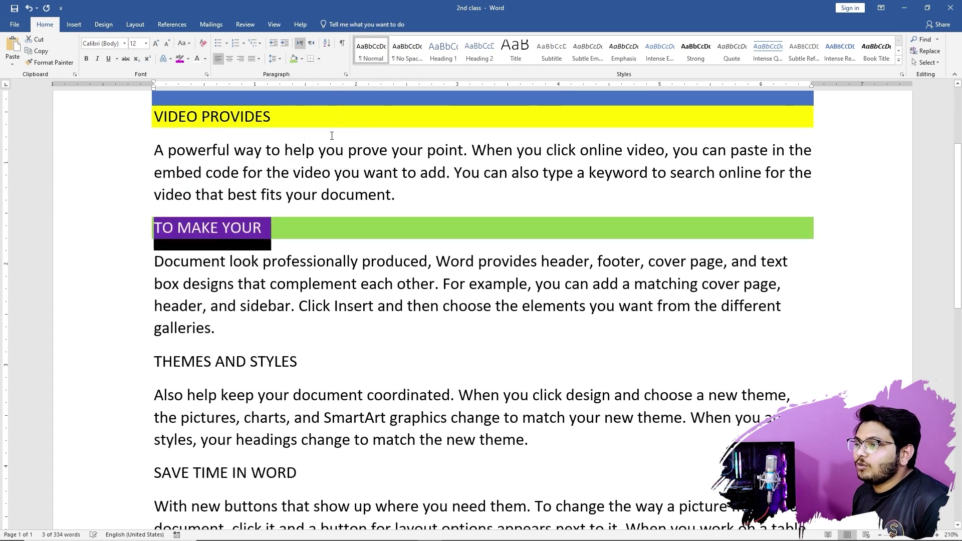
{"action": "left_click_drag", "start_coordinate": [308, 355], "coordinate": [153, 361]}
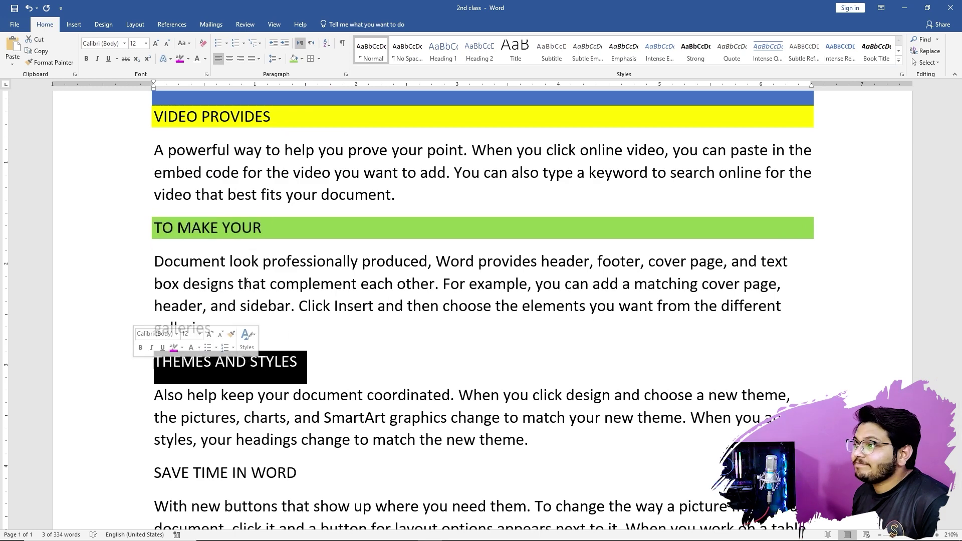
{"action": "left_click", "coordinate": [302, 59]}
{"action": "left_click", "coordinate": [345, 137]}
- Apply dark blue paragraph shading to the SAVE TIME IN WORD heading
{"action": "scroll", "coordinate": [347, 201], "scroll_direction": "down", "scroll_amount": 2}
{"action": "left_click_drag", "start_coordinate": [296, 373], "coordinate": [153, 373]}
{"action": "left_click", "coordinate": [302, 58]}
{"action": "left_click", "coordinate": [361, 138]}
{"action": "scroll", "coordinate": [351, 250], "scroll_direction": "down", "scroll_amount": 4}
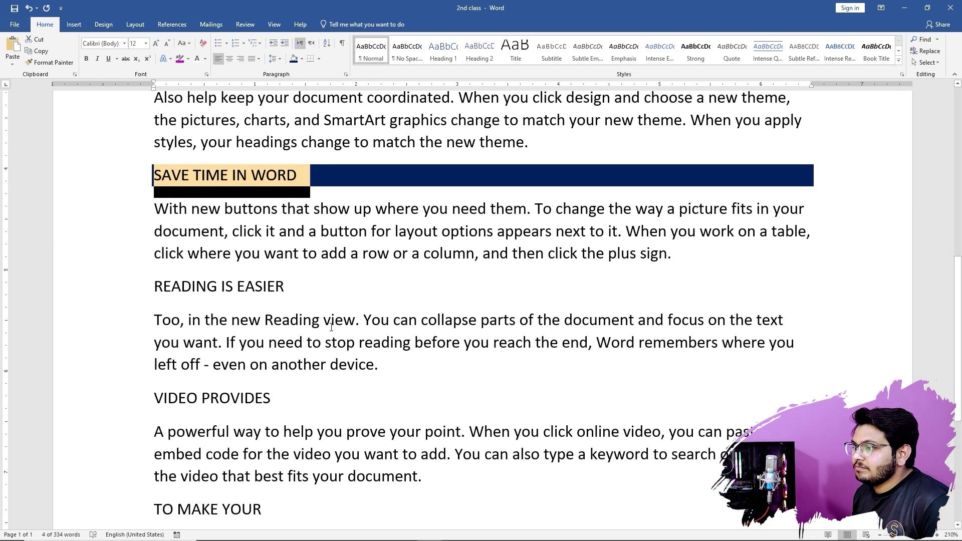
- Shade the READING IS EASIER heading with the darkest gray, nearly black theme color
{"action": "left_click", "coordinate": [331, 321]}
{"action": "left_click_drag", "start_coordinate": [295, 288], "coordinate": [176, 286]}
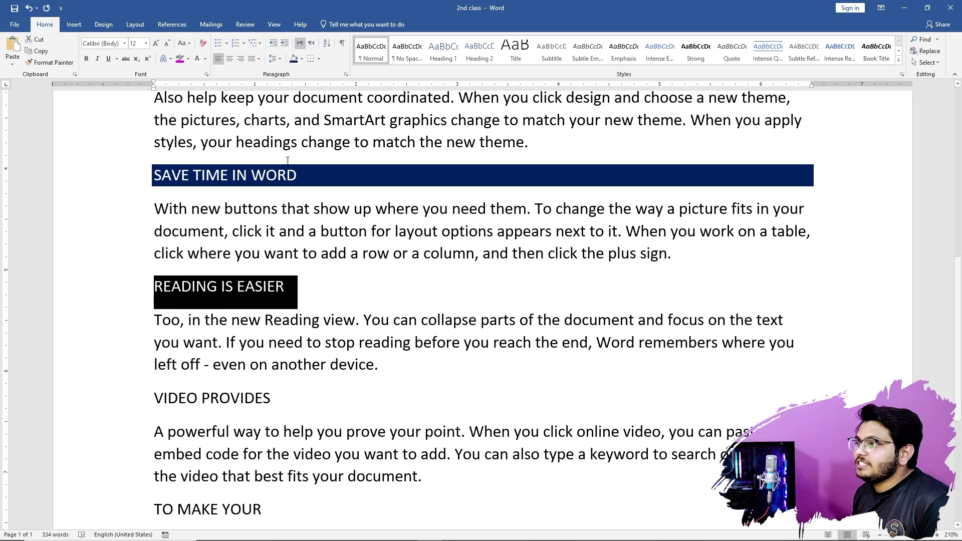
{"action": "left_click", "coordinate": [303, 59]}
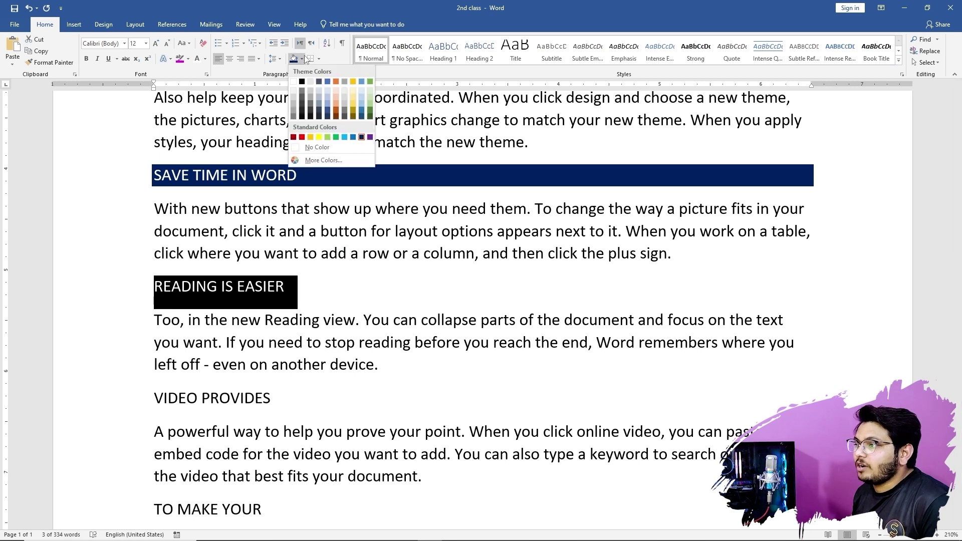
{"action": "left_click", "coordinate": [309, 118]}
{"action": "left_click", "coordinate": [239, 189]}
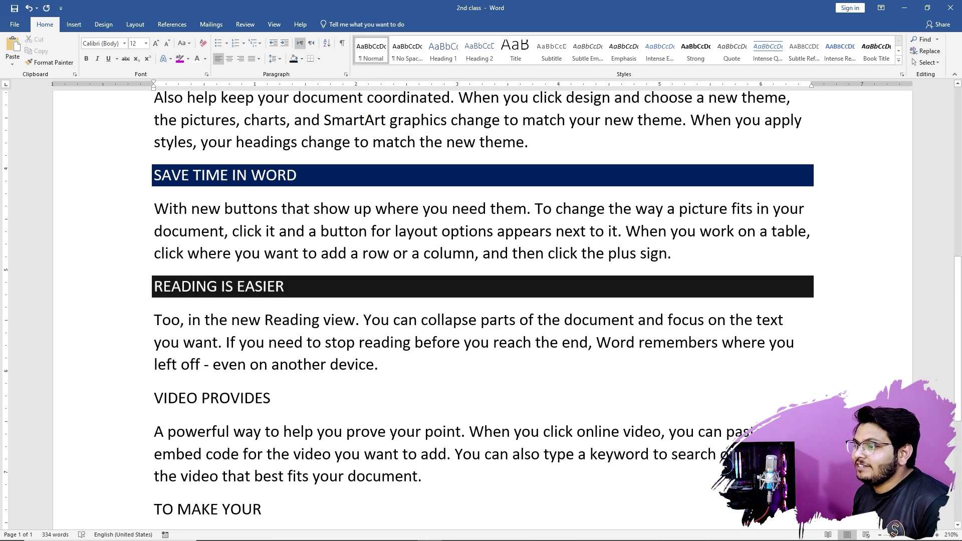
- Apply light gold theme shading to the second VIDEO PROVIDES heading
{"action": "left_click_drag", "start_coordinate": [377, 365], "coordinate": [154, 342]}
{"action": "left_click", "coordinate": [271, 398]}
{"action": "triple_click", "coordinate": [271, 398]}
{"action": "left_click", "coordinate": [302, 59]}
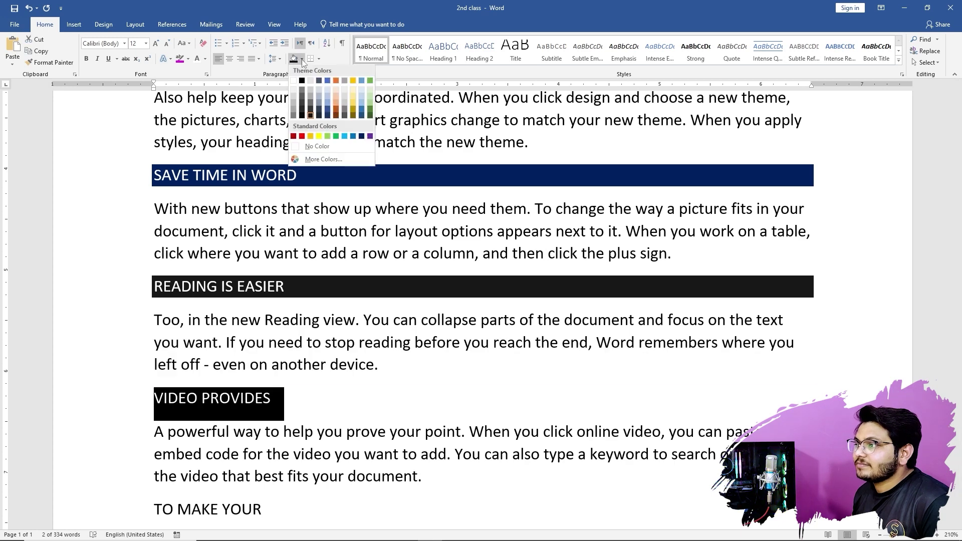
{"action": "left_click", "coordinate": [353, 103]}
- Apply light blue paragraph shading to the second TO MAKE YOUR heading
{"action": "scroll", "coordinate": [481, 300], "scroll_direction": "down", "scroll_amount": 3}
{"action": "triple_click", "coordinate": [208, 361]}
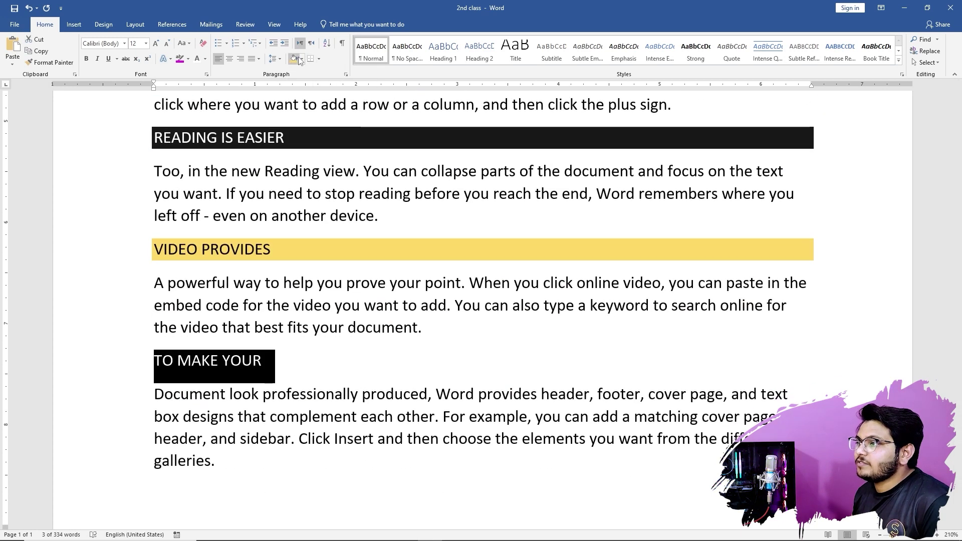
{"action": "left_click", "coordinate": [299, 60]}
{"action": "left_click", "coordinate": [302, 59]}
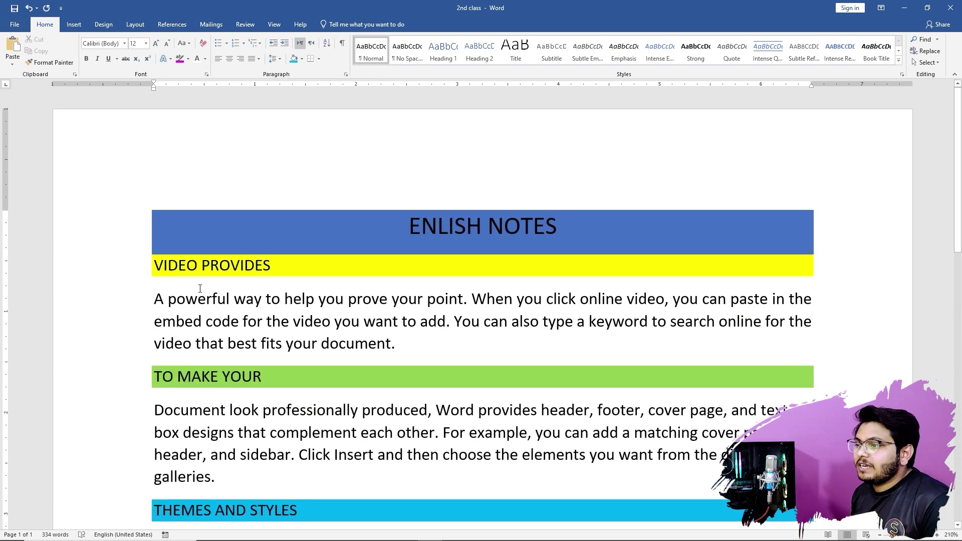
- Indent the first line of the body paragraphs under the first VIDEO PROVIDES, first TO MAKE YOUR and THEMES AND STYLES headings by one tab
{"action": "key", "text": "Tab"}
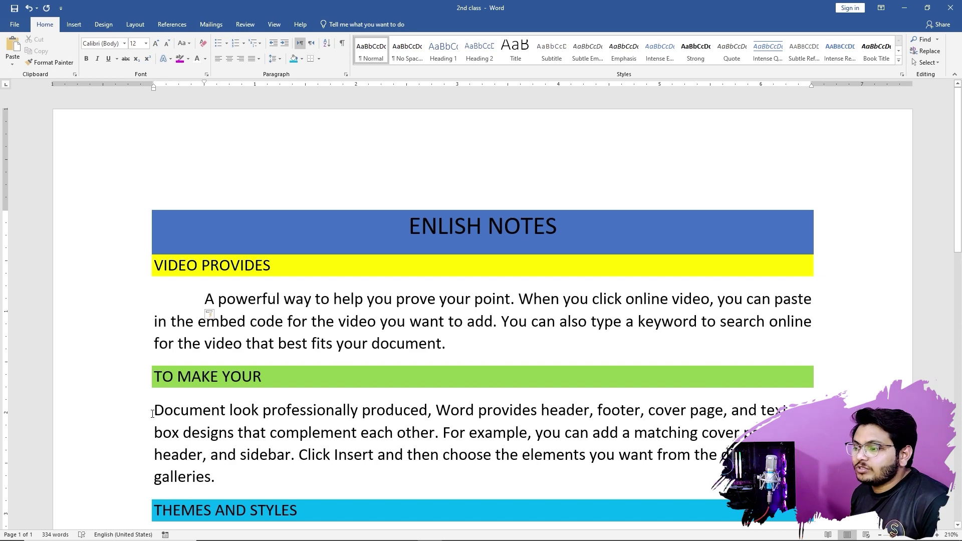
{"action": "left_click", "coordinate": [153, 414]}
{"action": "key", "text": "Tab"}
{"action": "scroll", "coordinate": [267, 379], "scroll_direction": "down", "scroll_amount": 3}
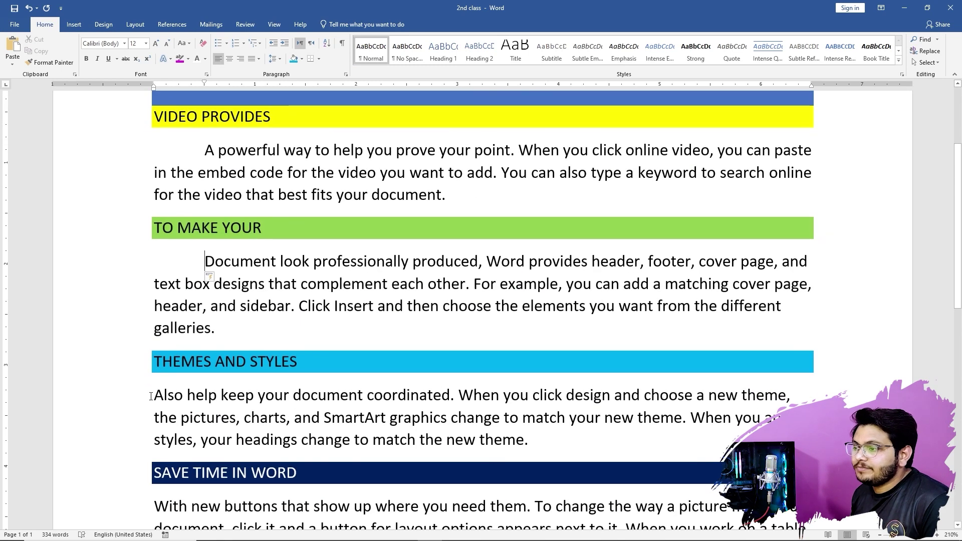
{"action": "left_click", "coordinate": [151, 396]}
{"action": "key", "text": "Tab"}
- Indent the first line of the body paragraphs under the remaining headings, from SAVE TIME IN WORD onward, by one tab
{"action": "scroll", "coordinate": [150, 397], "scroll_direction": "down", "scroll_amount": 4}
{"action": "left_click", "coordinate": [152, 359]}
{"action": "key", "text": "Tab"}
{"action": "left_click", "coordinate": [152, 408]}
{"action": "key", "text": "Tab"}
{"action": "scroll", "coordinate": [276, 369], "scroll_direction": "up", "scroll_amount": 7}
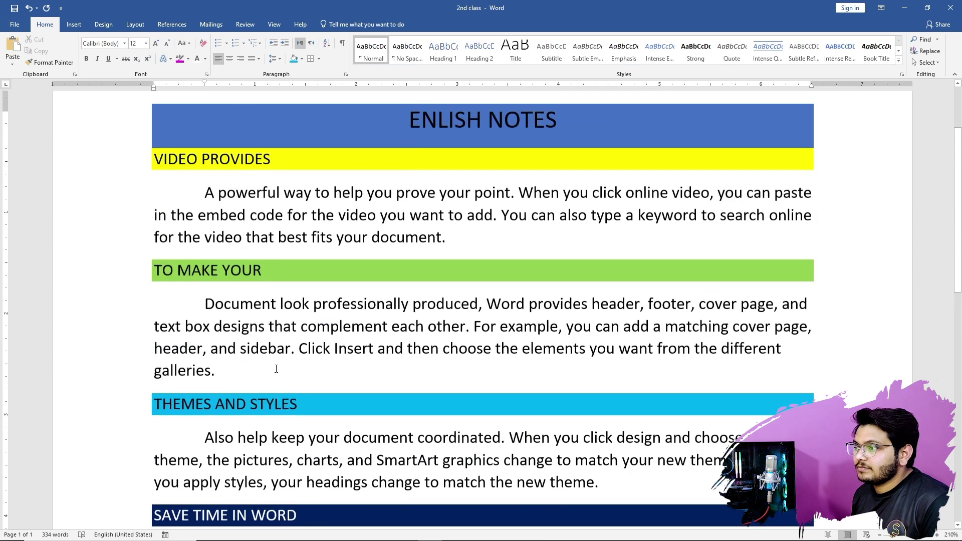
{"action": "triple_click", "coordinate": [378, 264]}
{"action": "key", "text": "Tab"}
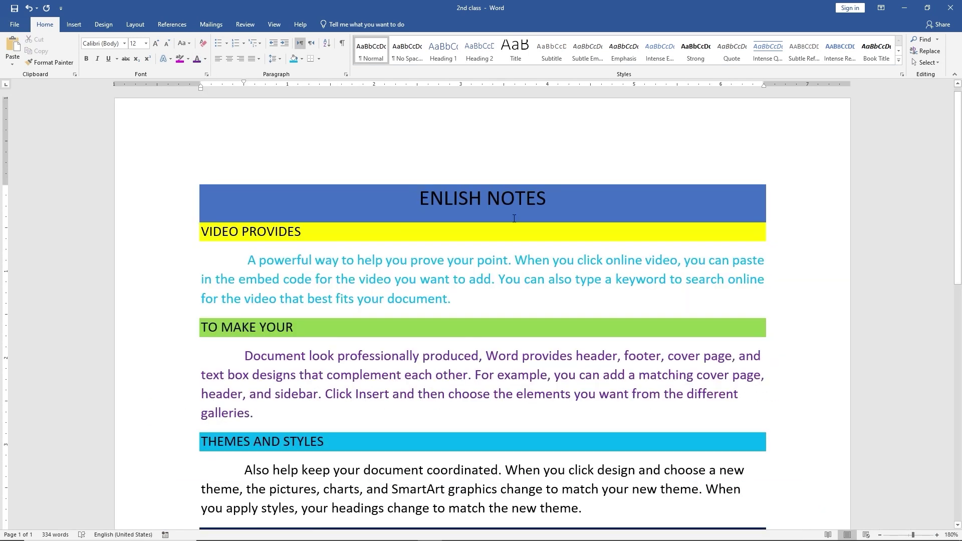
- Color the THEMES AND STYLES body text light green and the SAVE TIME IN WORD body text light blue
{"action": "scroll", "coordinate": [546, 193], "scroll_direction": "down", "scroll_amount": 2}
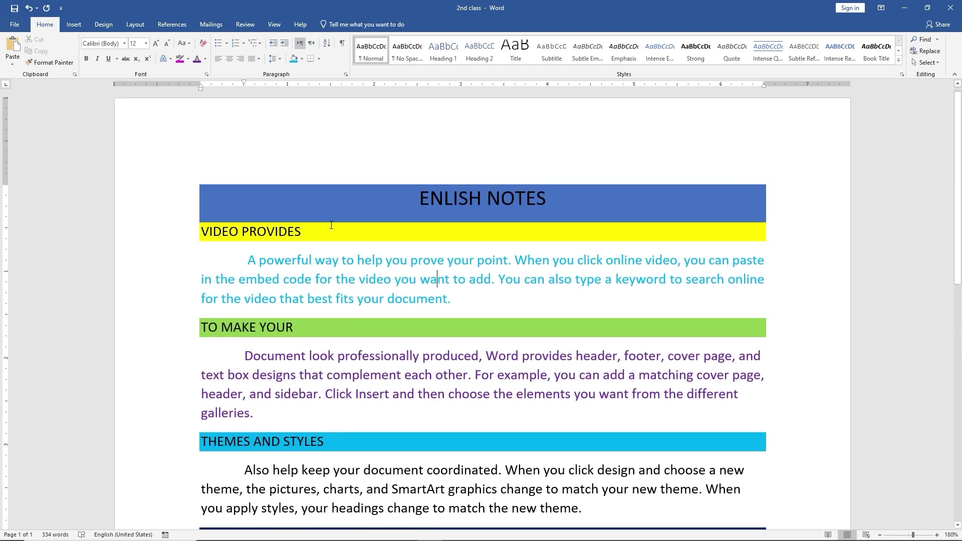
{"action": "scroll", "coordinate": [318, 279], "scroll_direction": "down", "scroll_amount": 2}
{"action": "left_click_drag", "start_coordinate": [583, 341], "coordinate": [245, 301]}
{"action": "left_click_drag", "start_coordinate": [691, 436], "coordinate": [244, 397]}
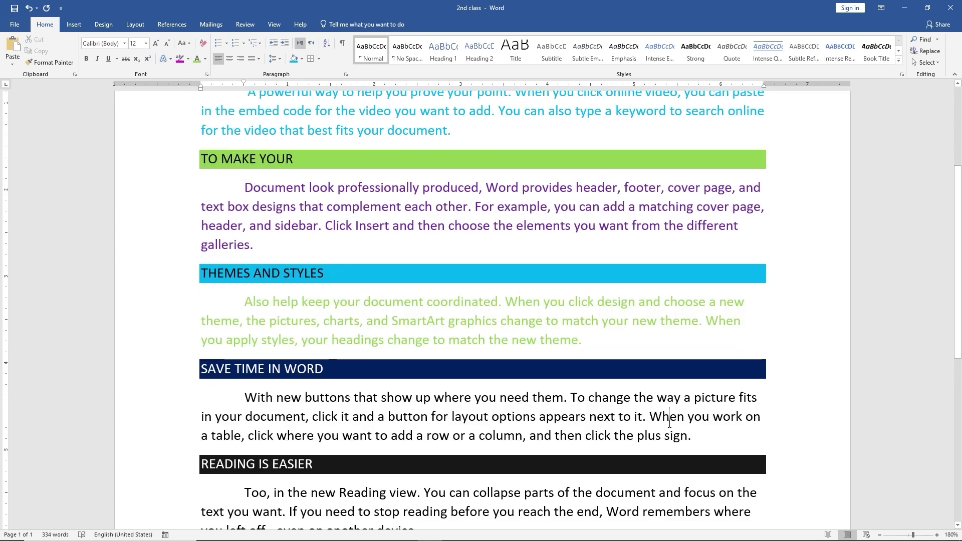
{"action": "left_click_drag", "start_coordinate": [692, 435], "coordinate": [244, 398]}
{"action": "left_click", "coordinate": [205, 59]}
{"action": "left_click", "coordinate": [248, 150]}
- Change the font color of the paragraph under READING IS EASIER to dark red
{"action": "scroll", "coordinate": [326, 301], "scroll_direction": "down", "scroll_amount": 2}
{"action": "left_click_drag", "start_coordinate": [419, 406], "coordinate": [244, 368]}
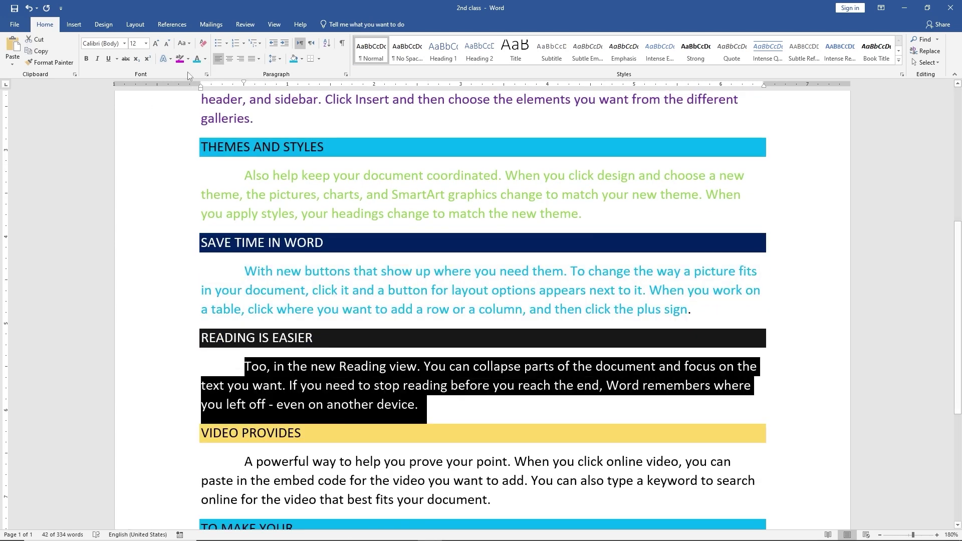
{"action": "left_click", "coordinate": [205, 59]}
{"action": "left_click", "coordinate": [197, 150]}
- Color the body text under the second VIDEO PROVIDES heading green and under the second TO MAKE YOUR heading purple
{"action": "scroll", "coordinate": [351, 311], "scroll_direction": "down", "scroll_amount": 2}
{"action": "left_click_drag", "start_coordinate": [491, 374], "coordinate": [244, 335]}
{"action": "left_click", "coordinate": [205, 58]}
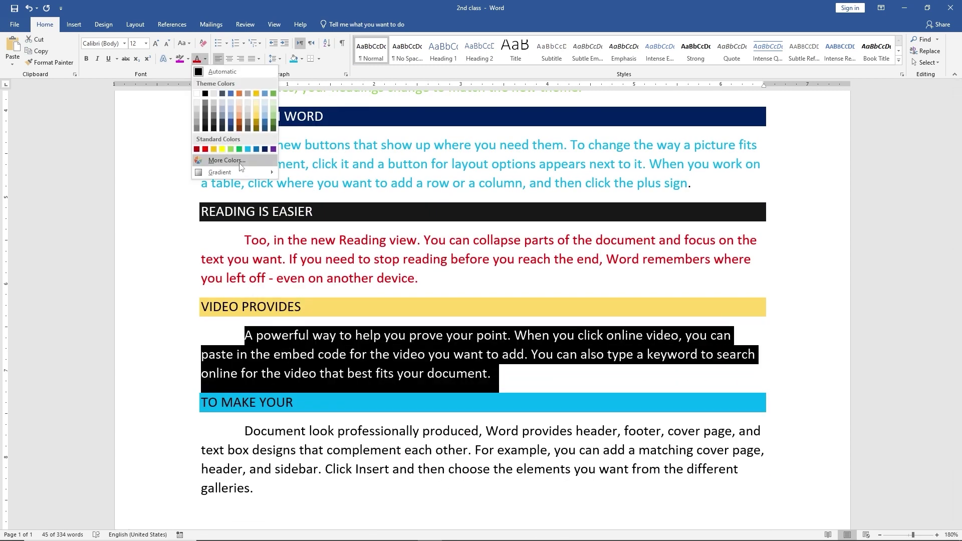
{"action": "left_click", "coordinate": [239, 149]}
{"action": "left_click_drag", "start_coordinate": [253, 488], "coordinate": [245, 431]}
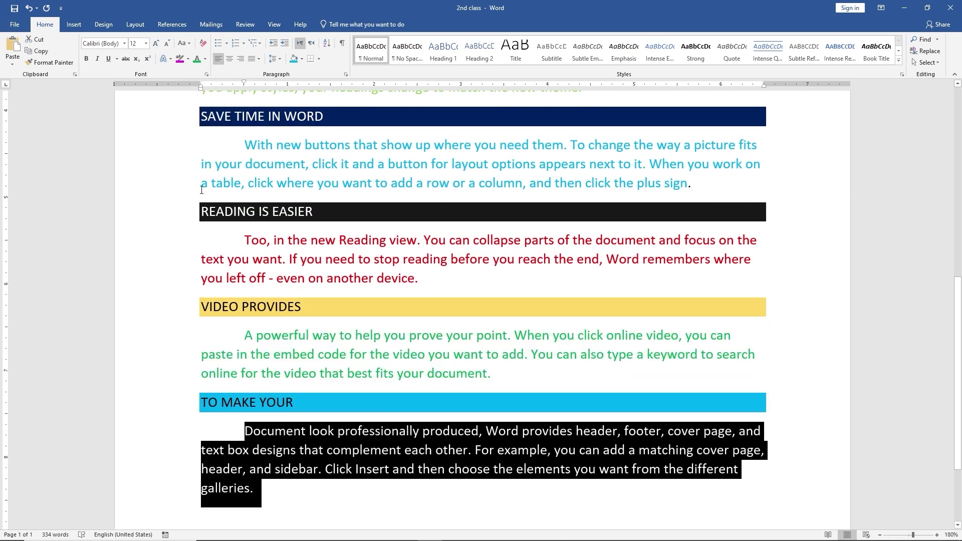
{"action": "left_click", "coordinate": [205, 58]}
{"action": "left_click", "coordinate": [273, 149]}
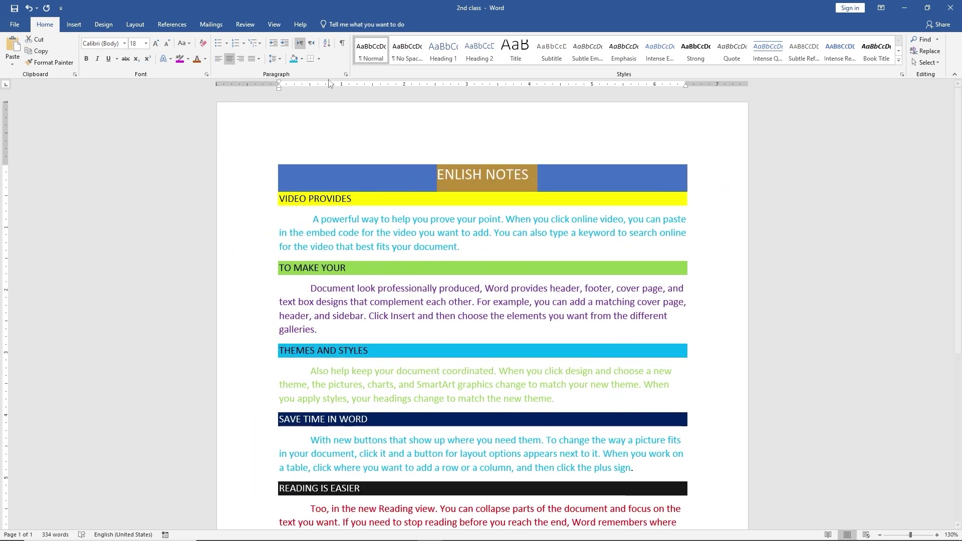
- Remove the shading from the ENLISH NOTES title, and make the title and the first VIDEO PROVIDES heading bold
{"action": "left_click", "coordinate": [313, 147]}
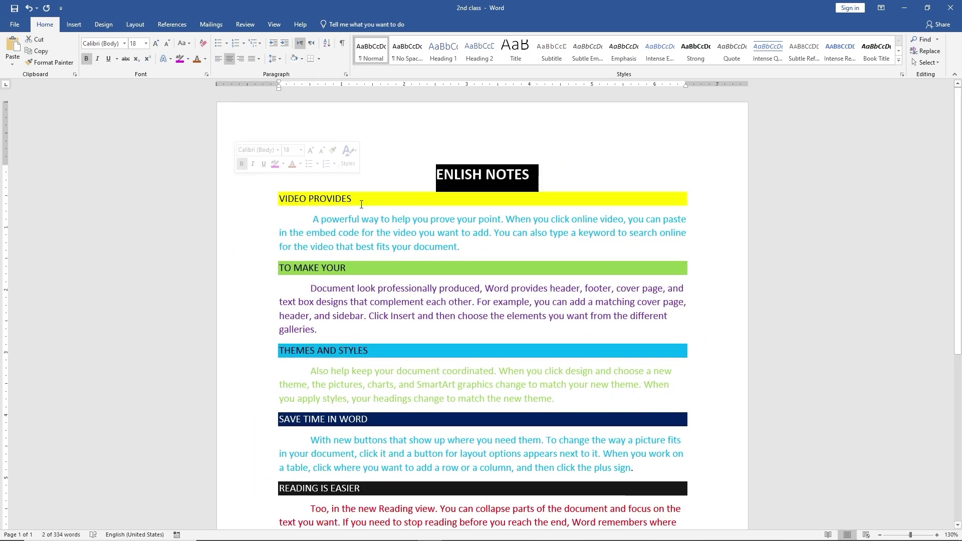
{"action": "left_click_drag", "start_coordinate": [365, 204], "coordinate": [279, 200]}
{"action": "left_click", "coordinate": [87, 59]}
- Bold the first TO MAKE YOUR, SAVE TIME IN WORD, READING IS EASIER and second VIDEO PROVIDES headings
{"action": "left_click_drag", "start_coordinate": [351, 268], "coordinate": [275, 265]}
{"action": "left_click_drag", "start_coordinate": [373, 352], "coordinate": [279, 352]}
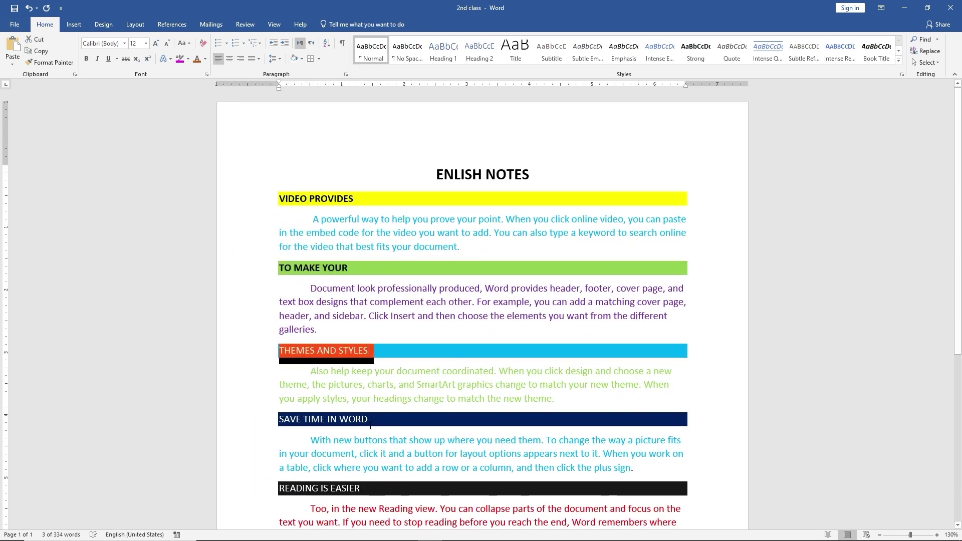
{"action": "left_click", "coordinate": [412, 407]}
{"action": "scroll", "coordinate": [413, 408], "scroll_direction": "down", "scroll_amount": 1}
{"action": "left_click_drag", "start_coordinate": [374, 390], "coordinate": [279, 390]}
{"action": "scroll", "coordinate": [386, 431], "scroll_direction": "down", "scroll_amount": 2}
{"action": "left_click", "coordinate": [87, 60]}
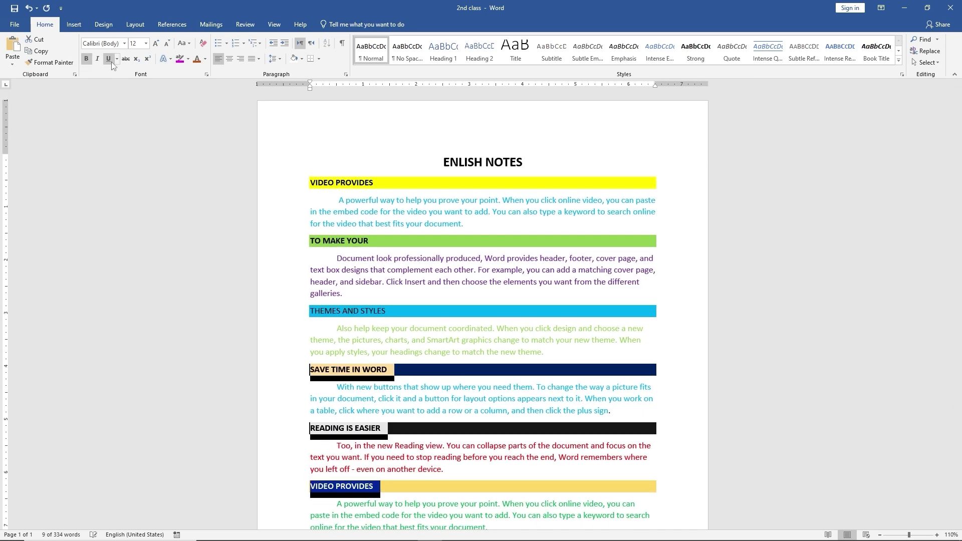
{"action": "left_click", "coordinate": [482, 222]}
{"action": "scroll", "coordinate": [543, 267], "scroll_direction": "up", "scroll_amount": 5}
{"action": "scroll", "coordinate": [552, 230], "scroll_direction": "down", "scroll_amount": 5}
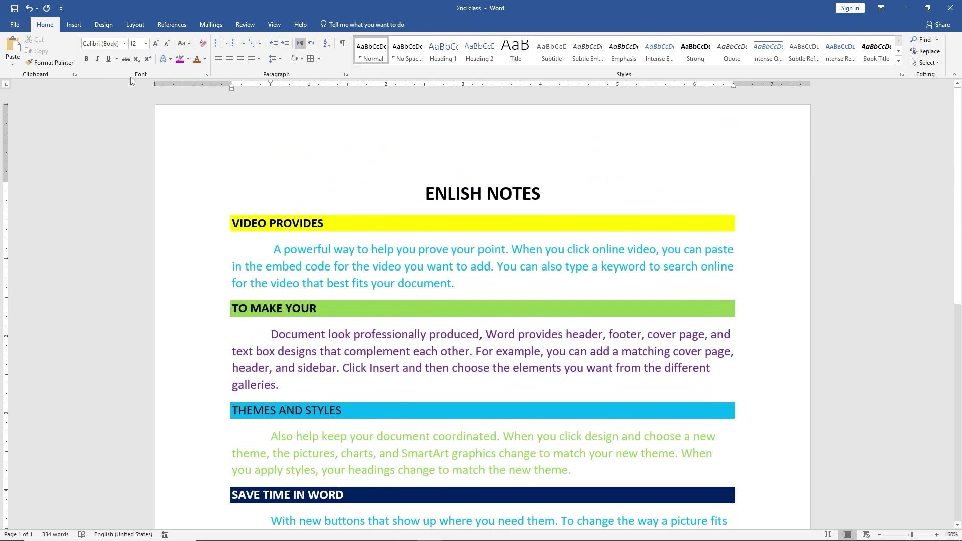